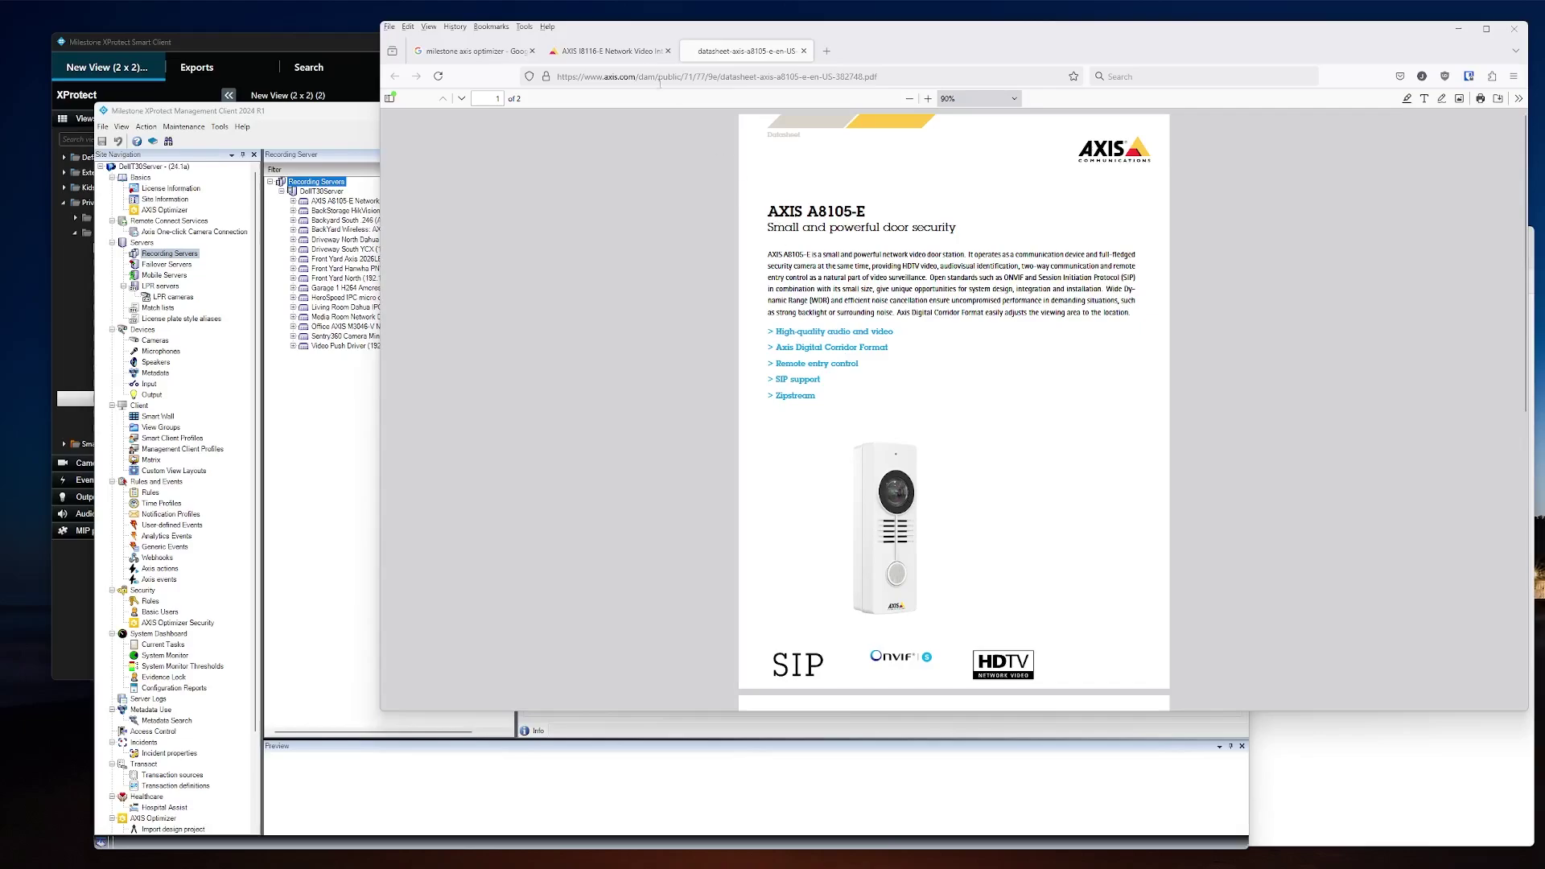
Open the AXIS Optimizer for Milestone XProtect page from the Google results and go to its free download section.
click(619, 52)
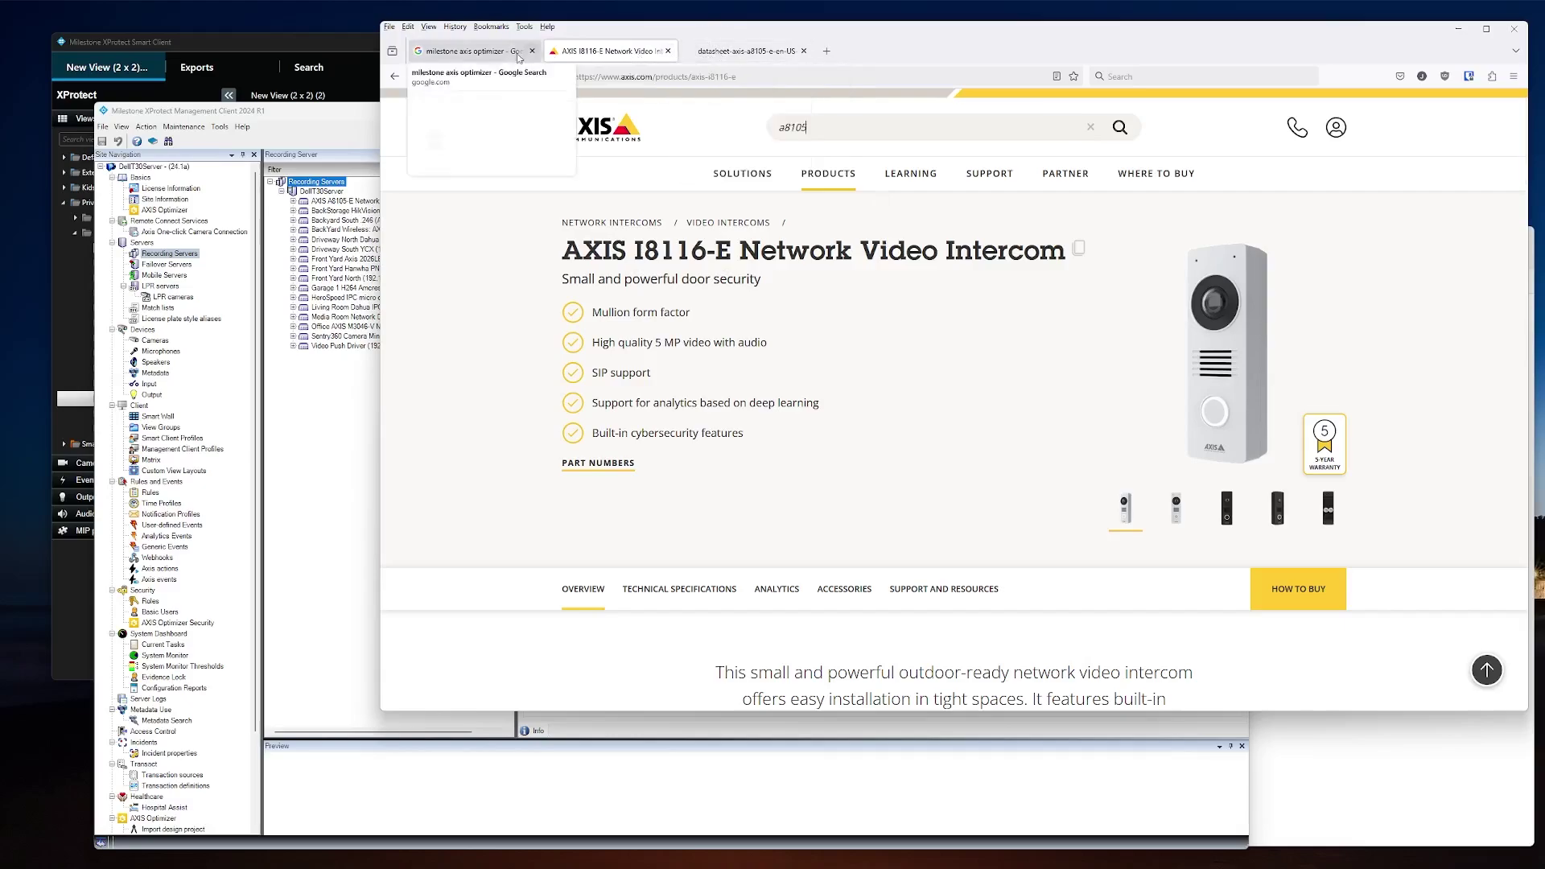
click(474, 54)
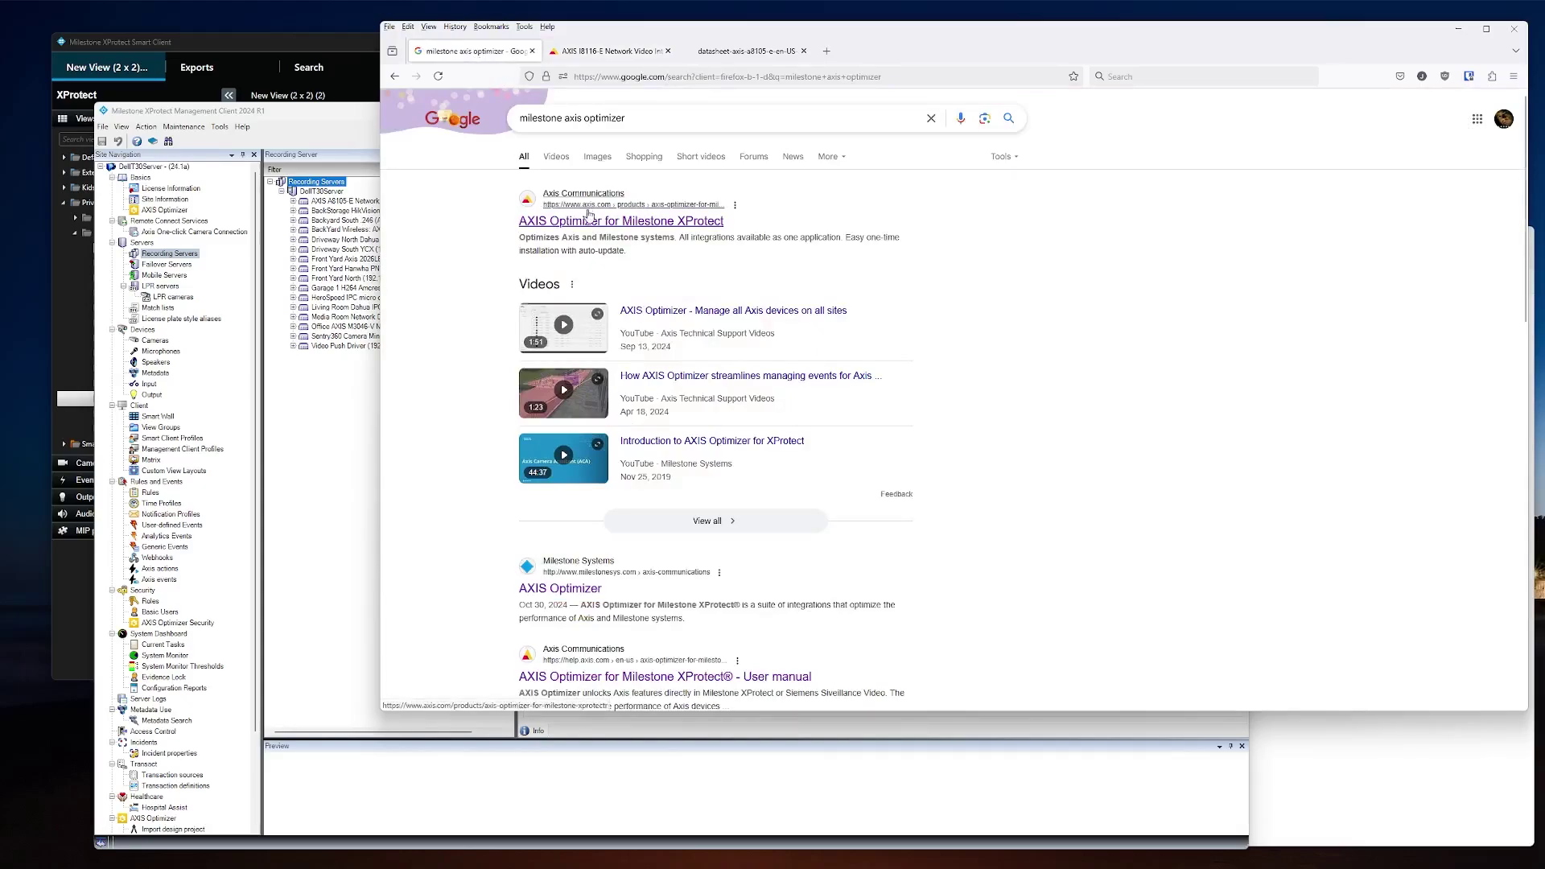
drag(523, 119, 678, 109)
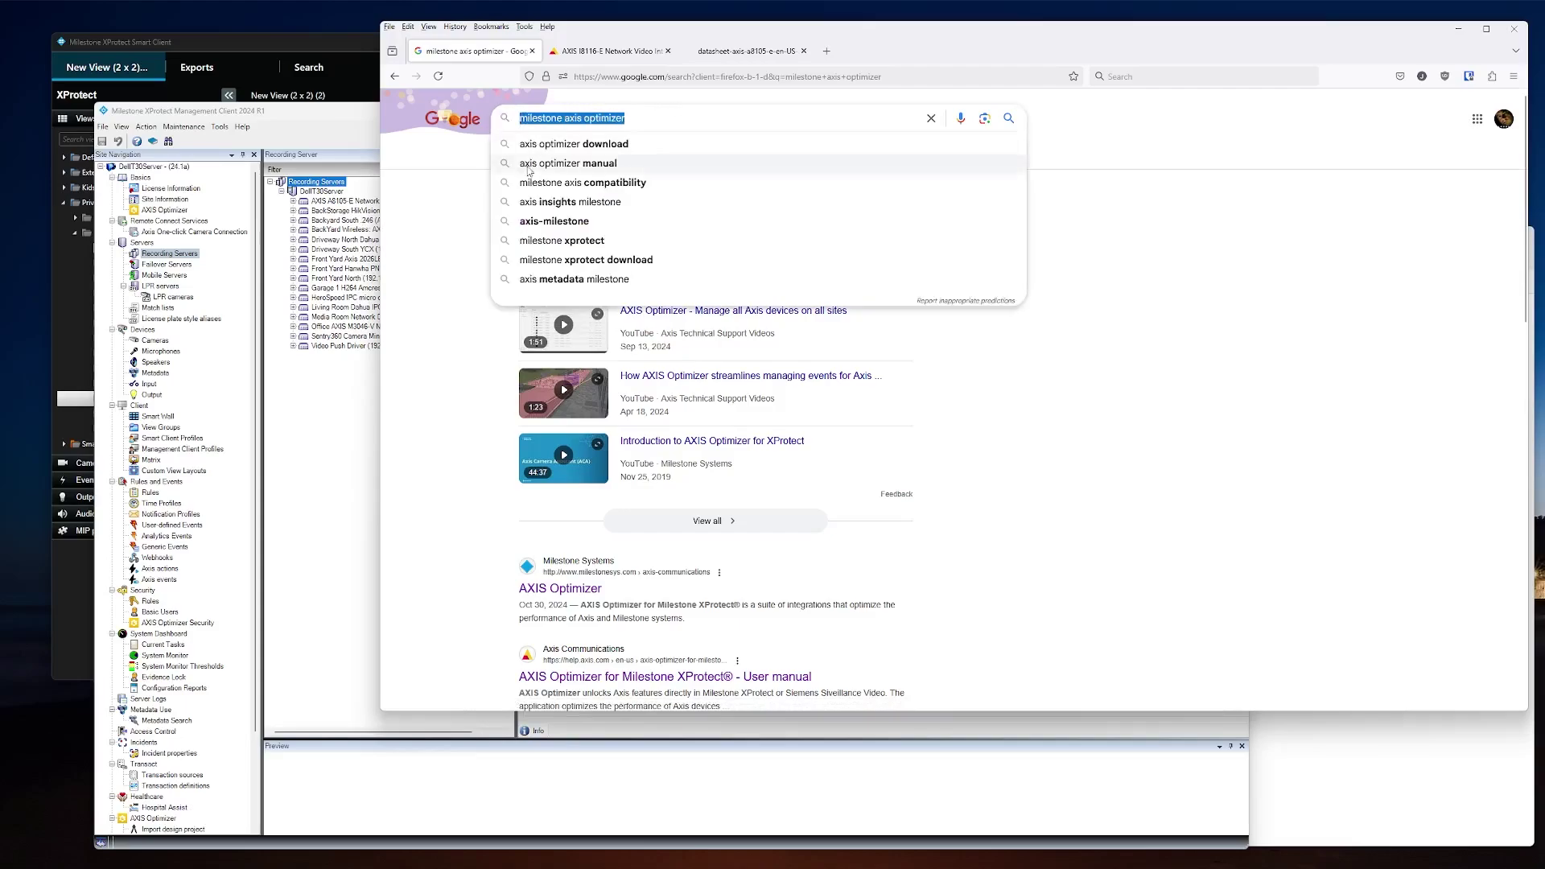
click(451, 214)
click(617, 228)
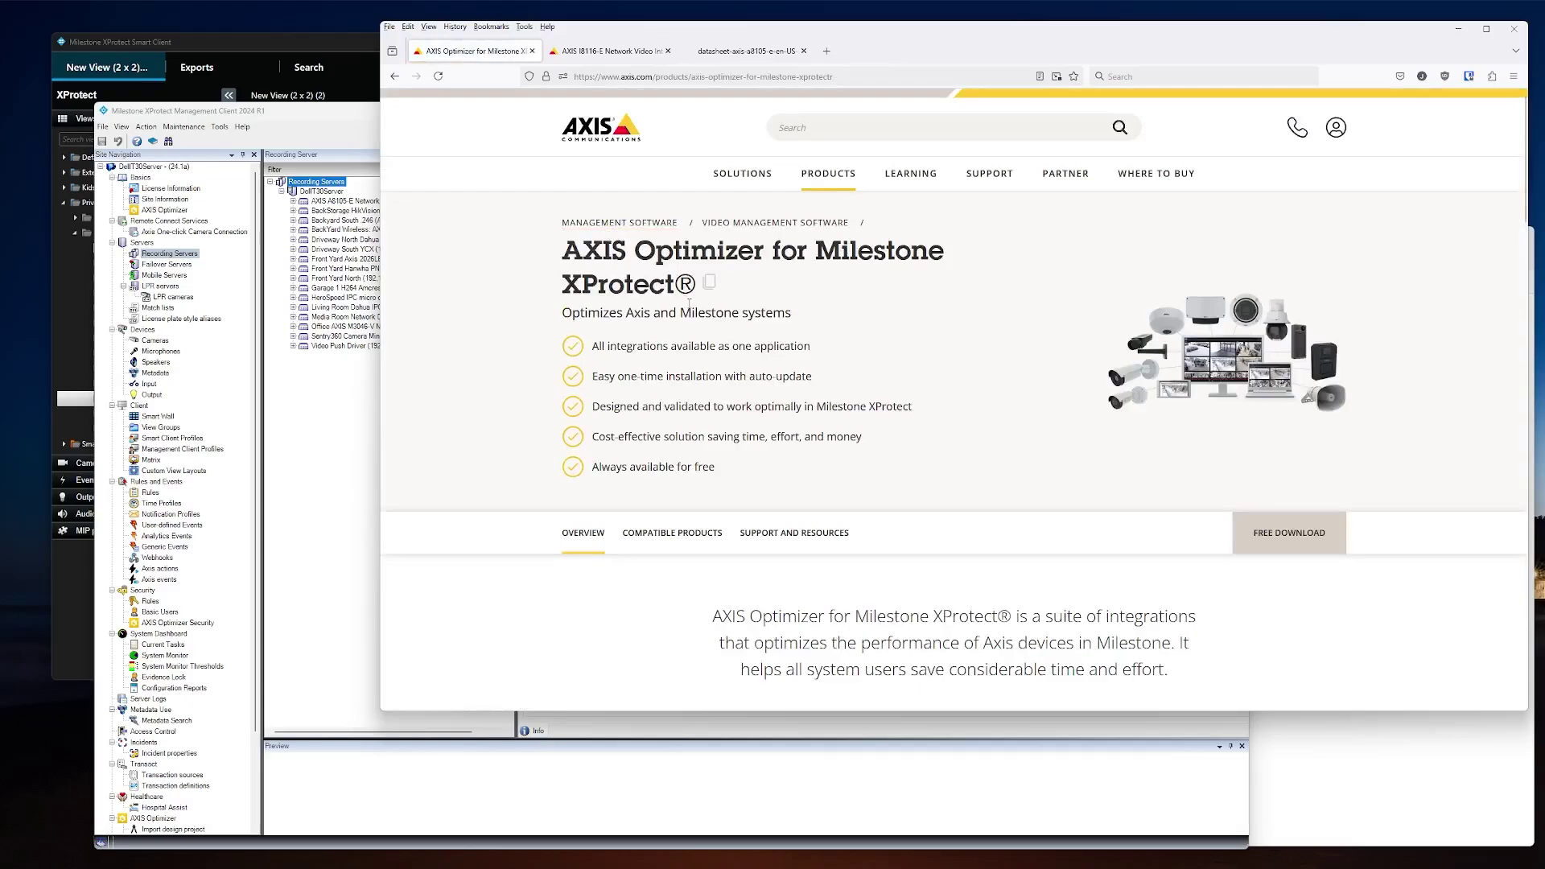
click(1287, 534)
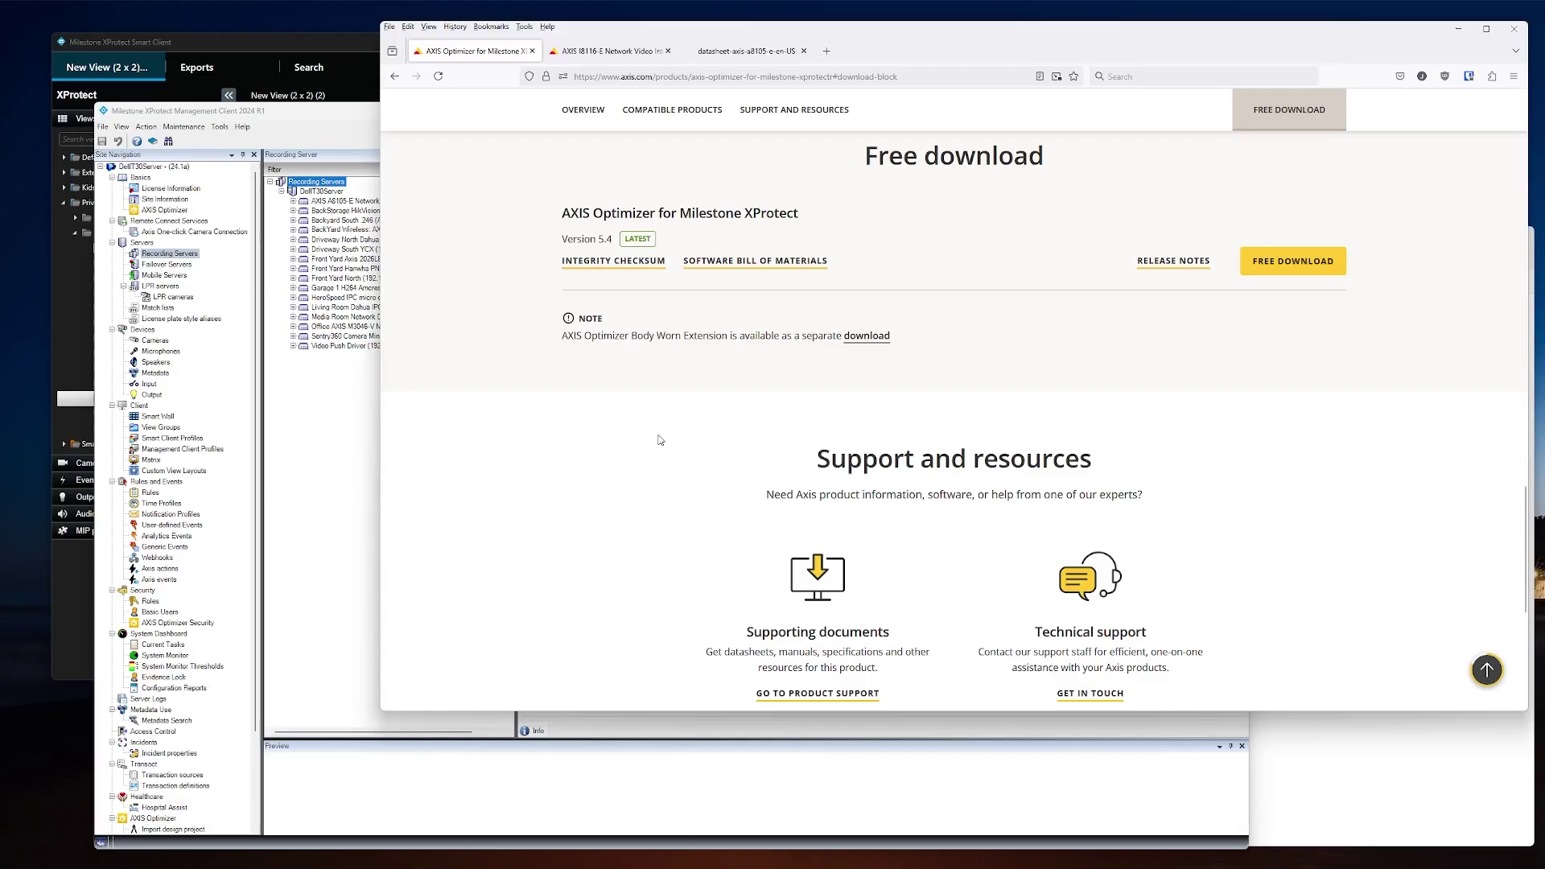
View the AXIS A8105-E door station's live camera in XProtect Smart Client, and return to the browser.
click(316, 41)
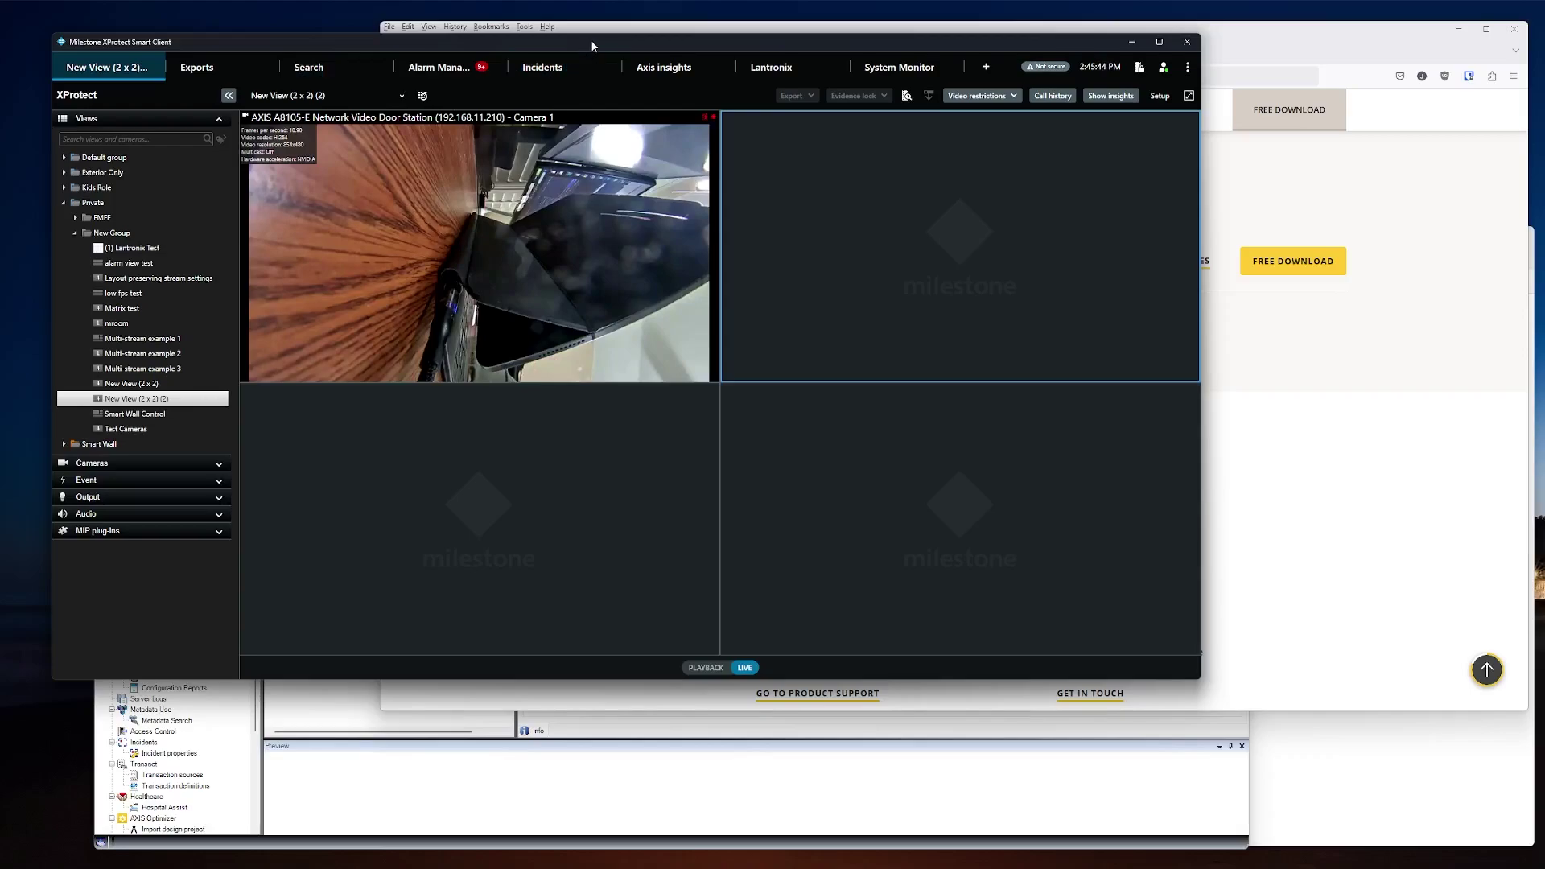
click(1274, 37)
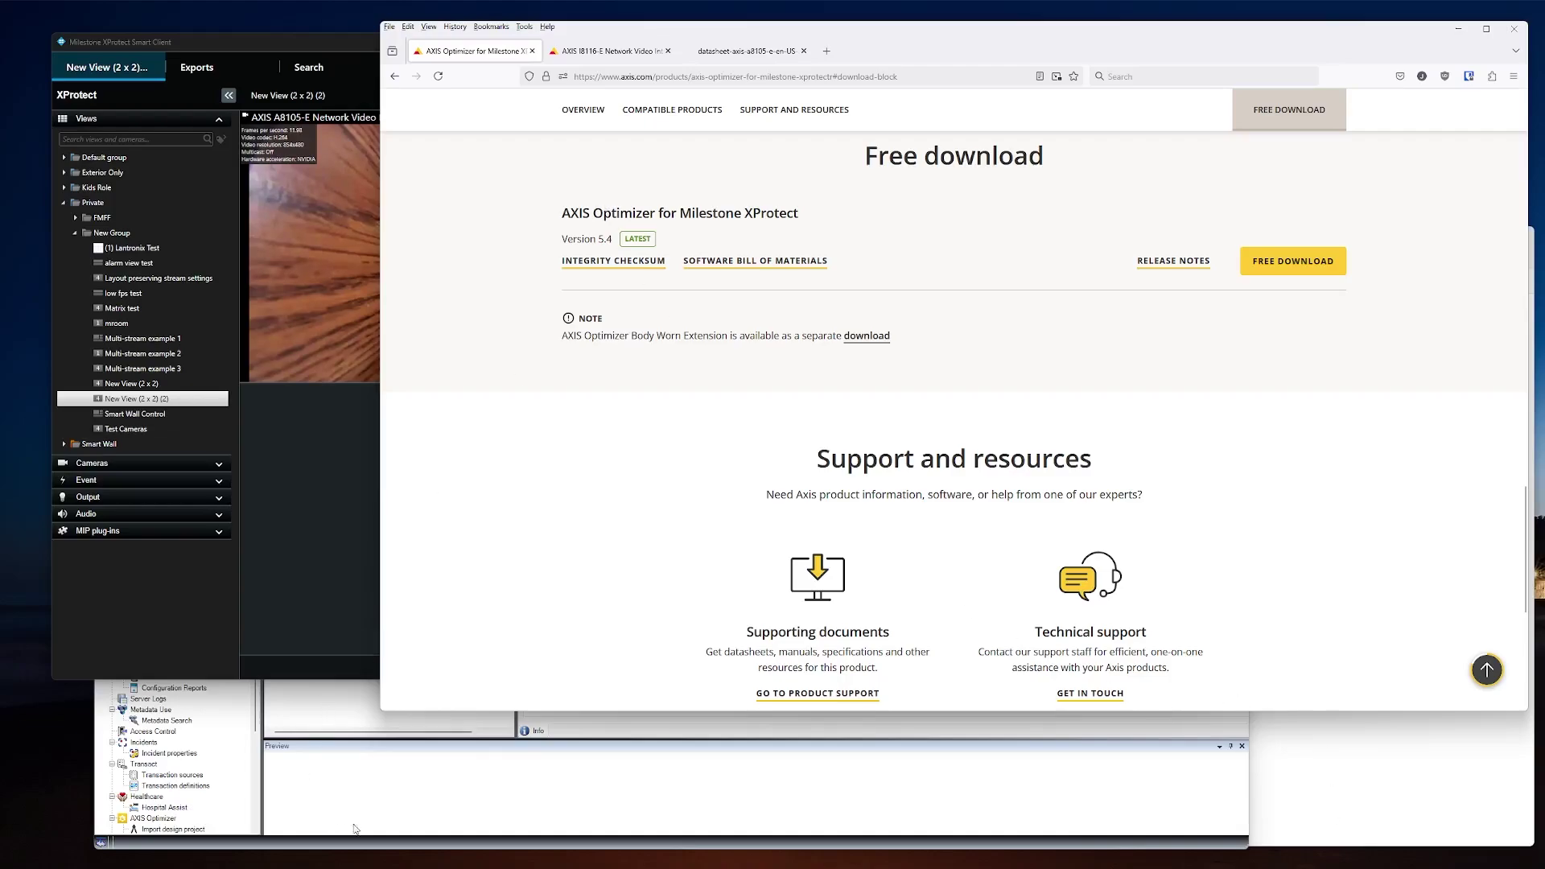
Switch to the XProtect Management Client and expand the AXIS A8105-E door station under the recording server.
click(379, 798)
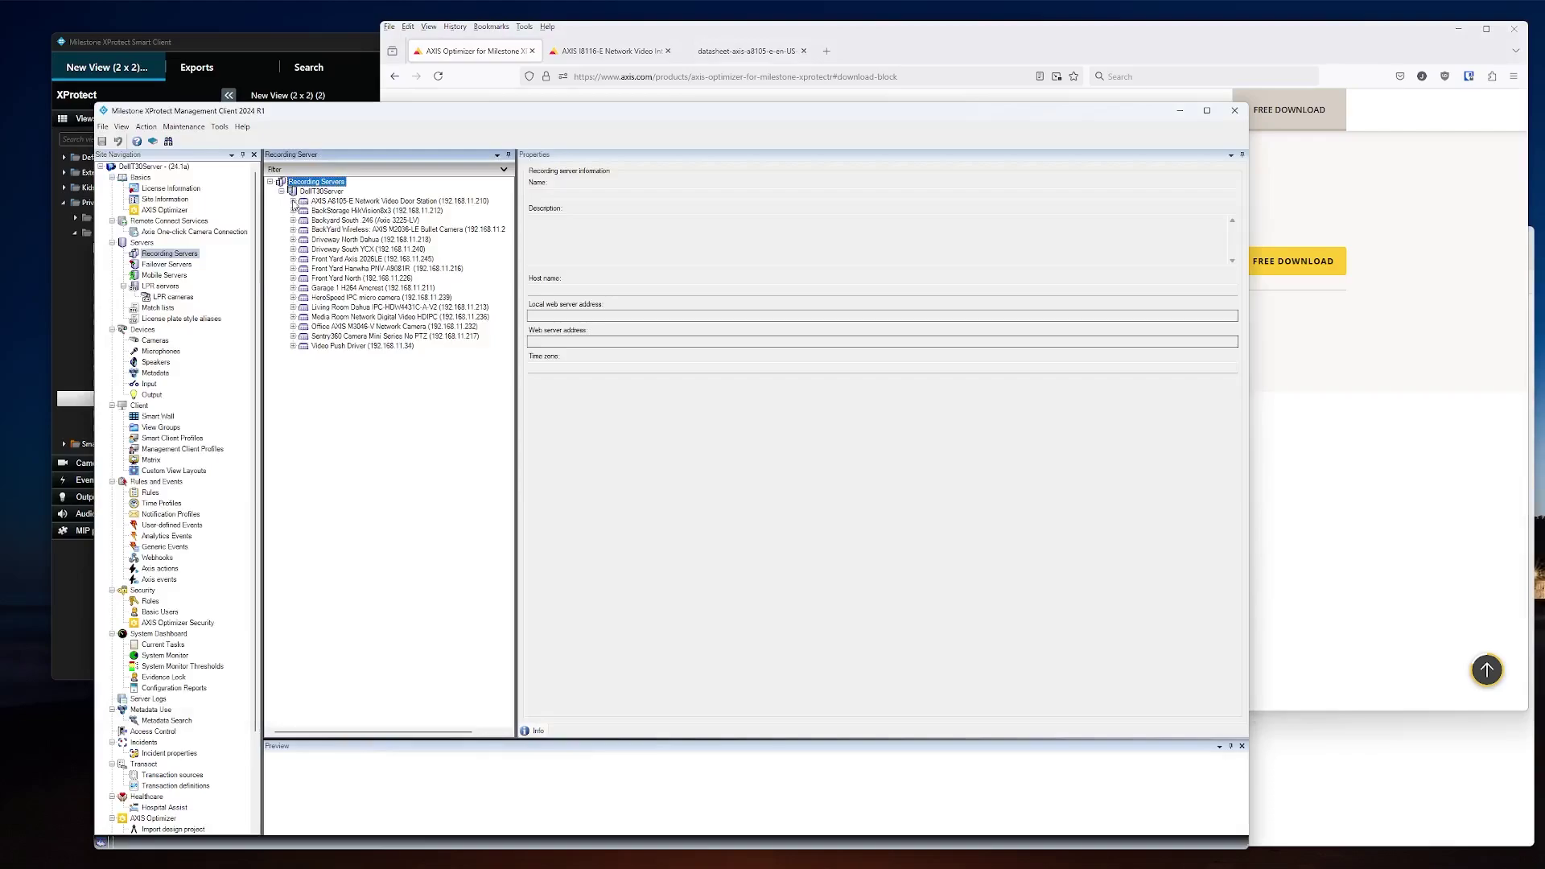
right_click(293, 191)
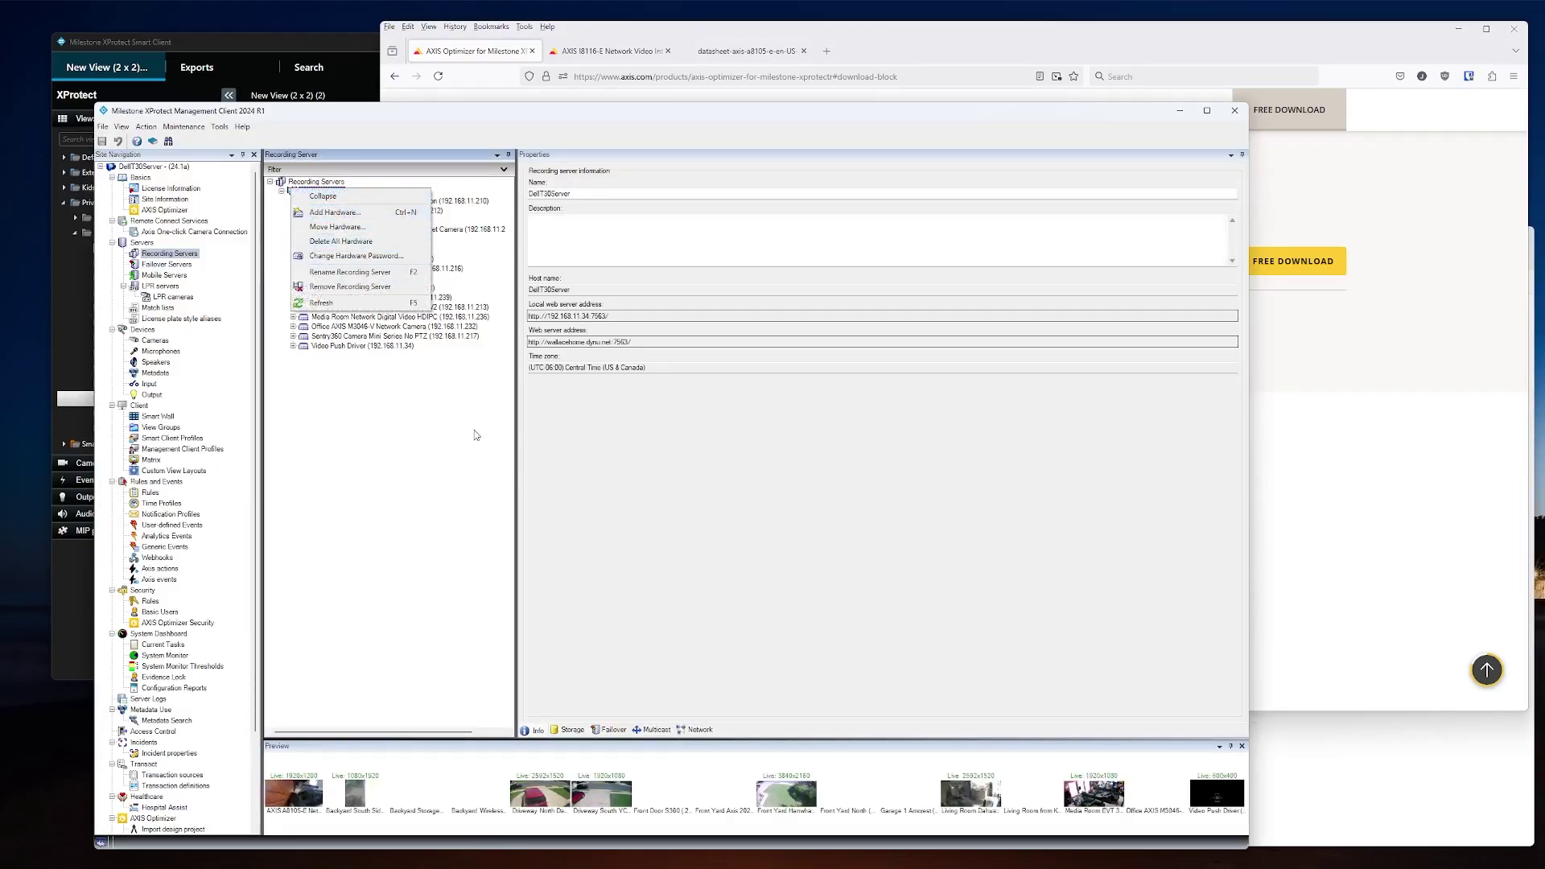
click(437, 486)
click(301, 201)
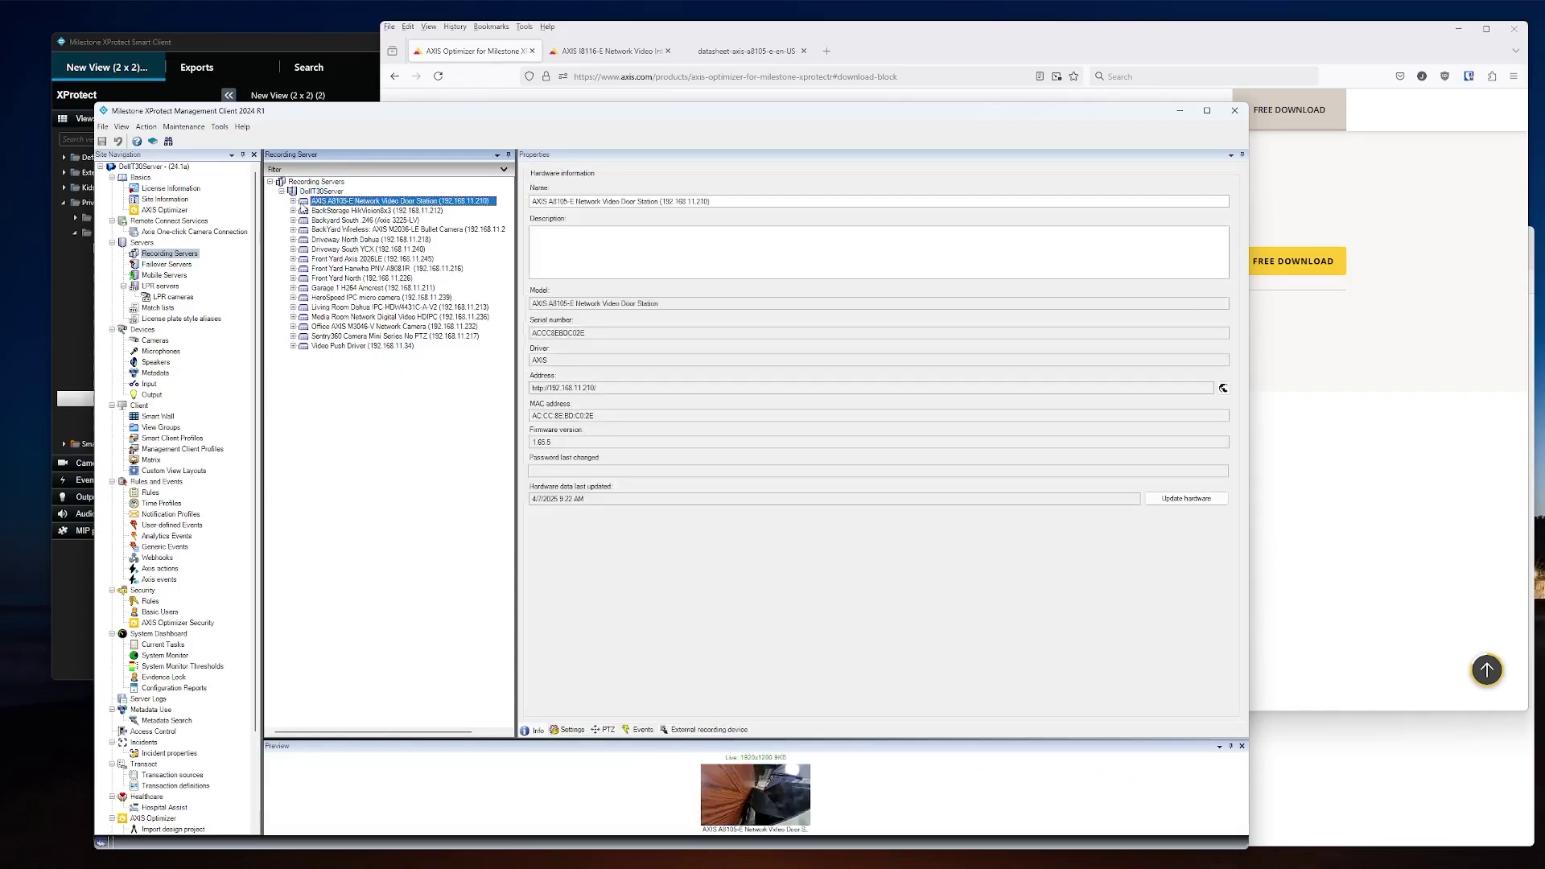
click(292, 200)
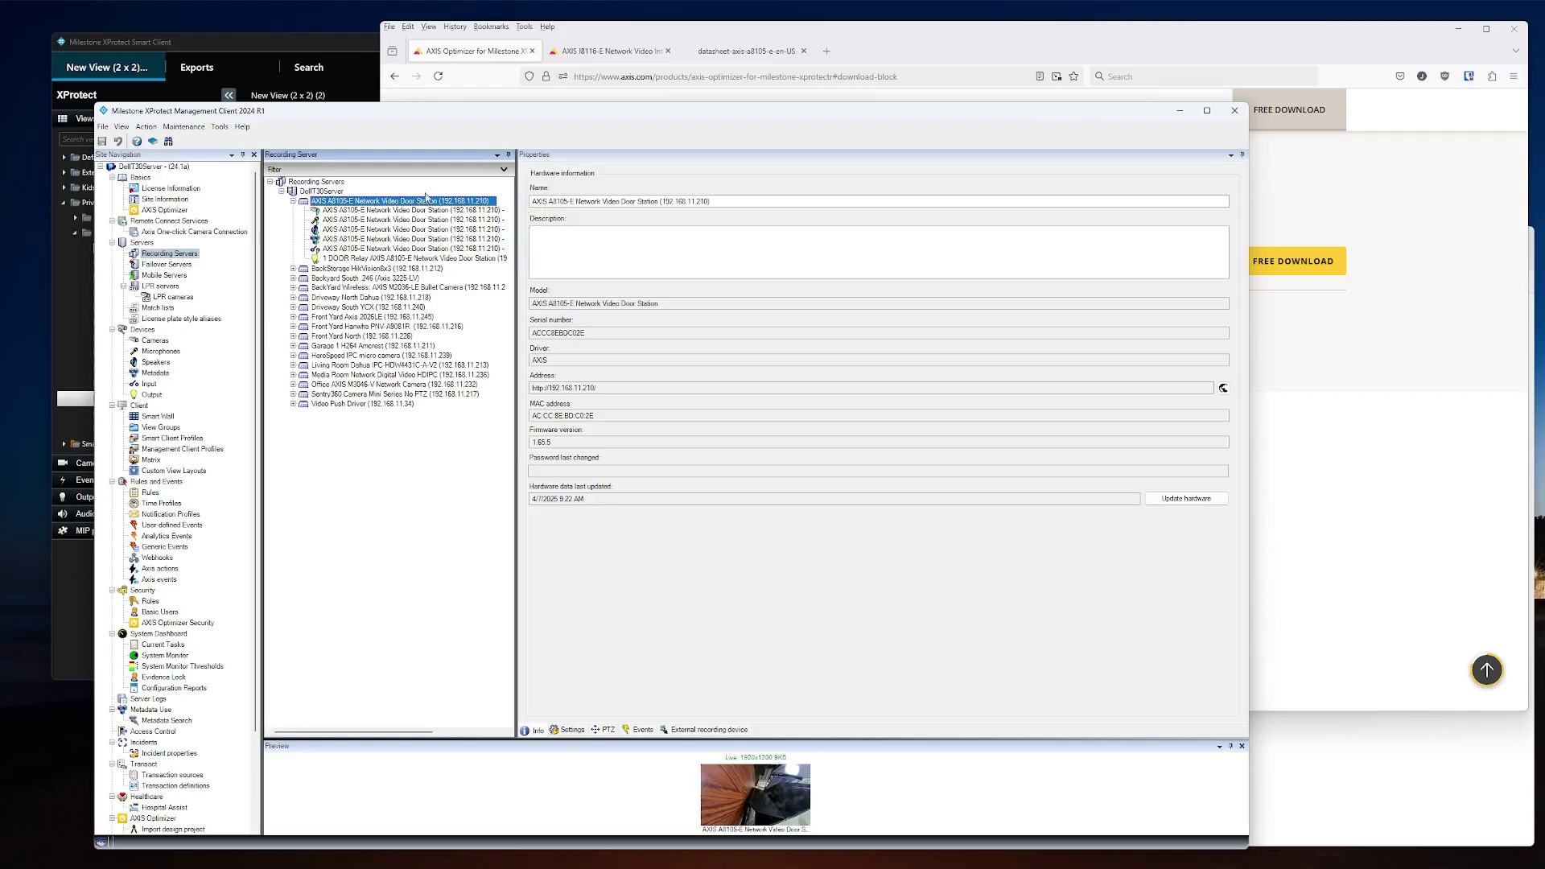
Expand the recording server filter and include disabled devices in the hardware list.
click(503, 170)
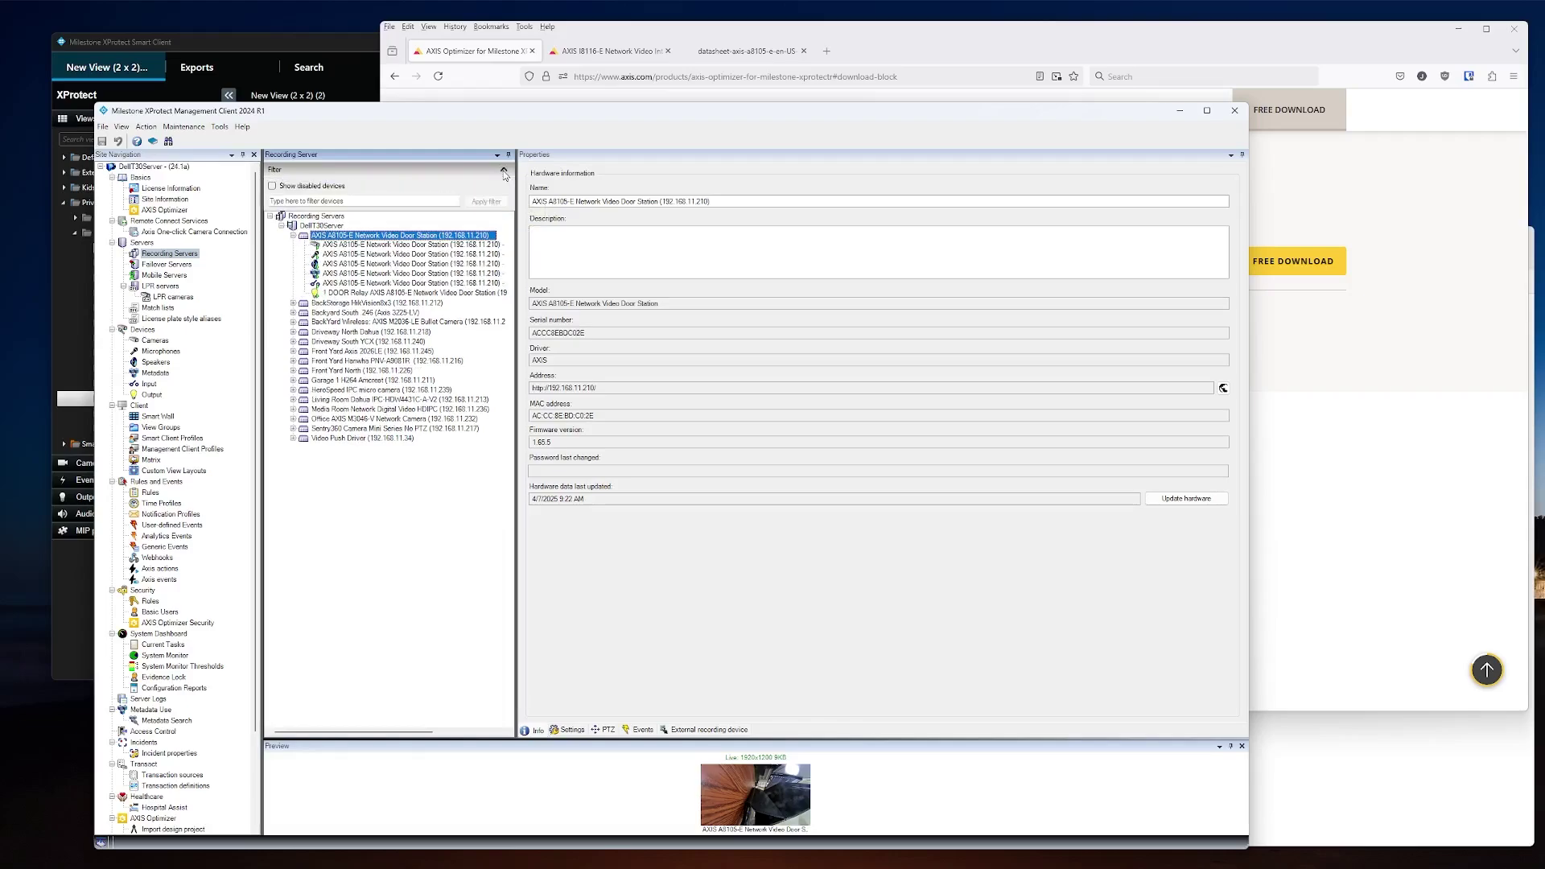
click(272, 189)
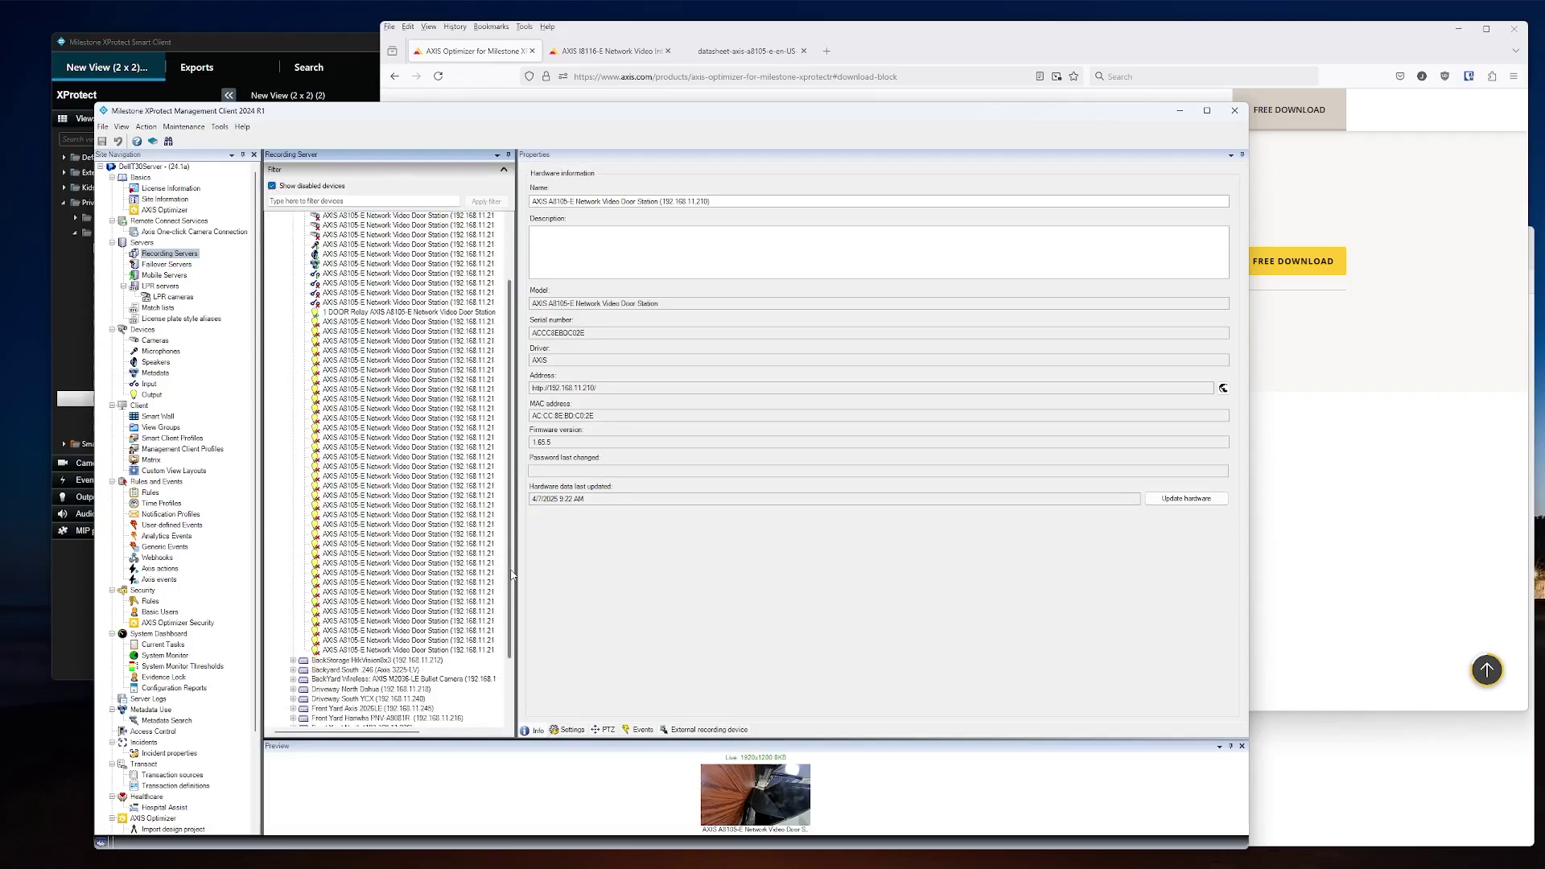
click(513, 492)
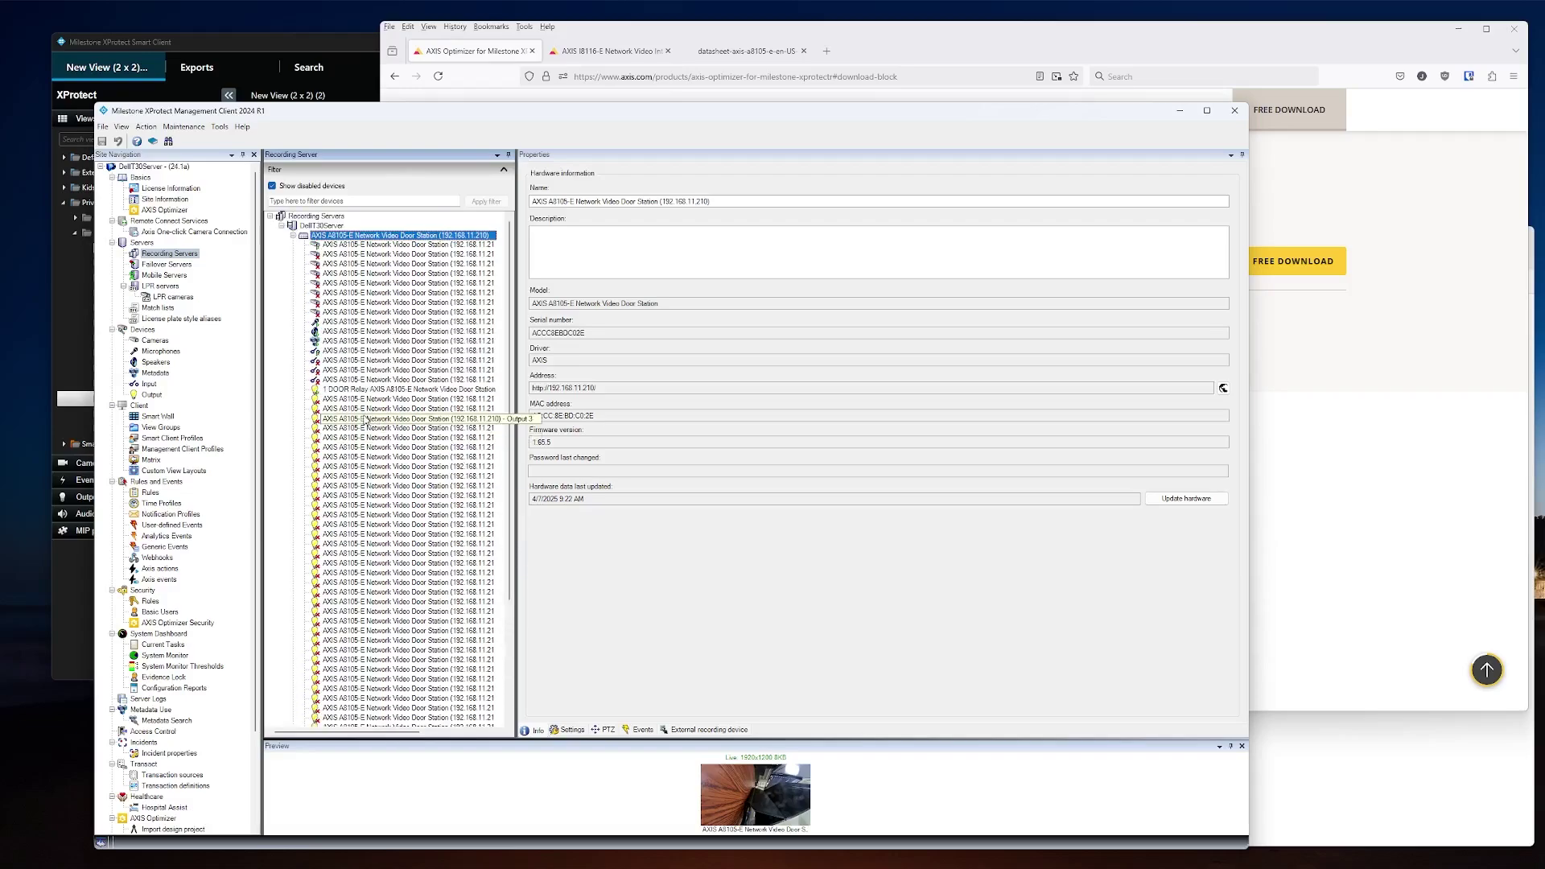
Try to enable Output 7 of the AXIS A8105-E door station.
click(346, 447)
right_click(346, 448)
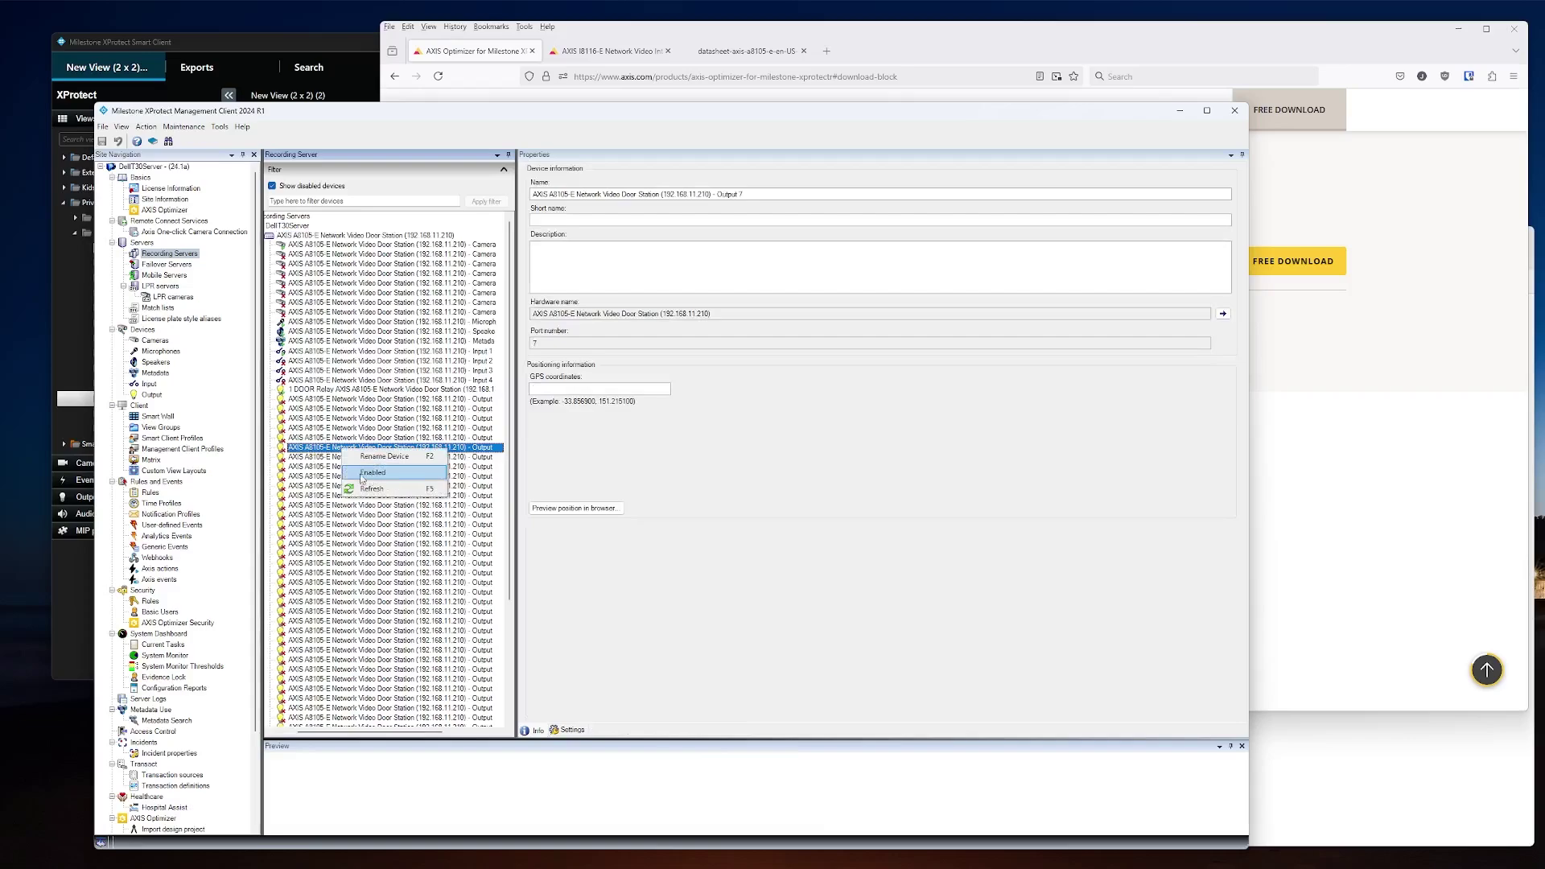
click(372, 474)
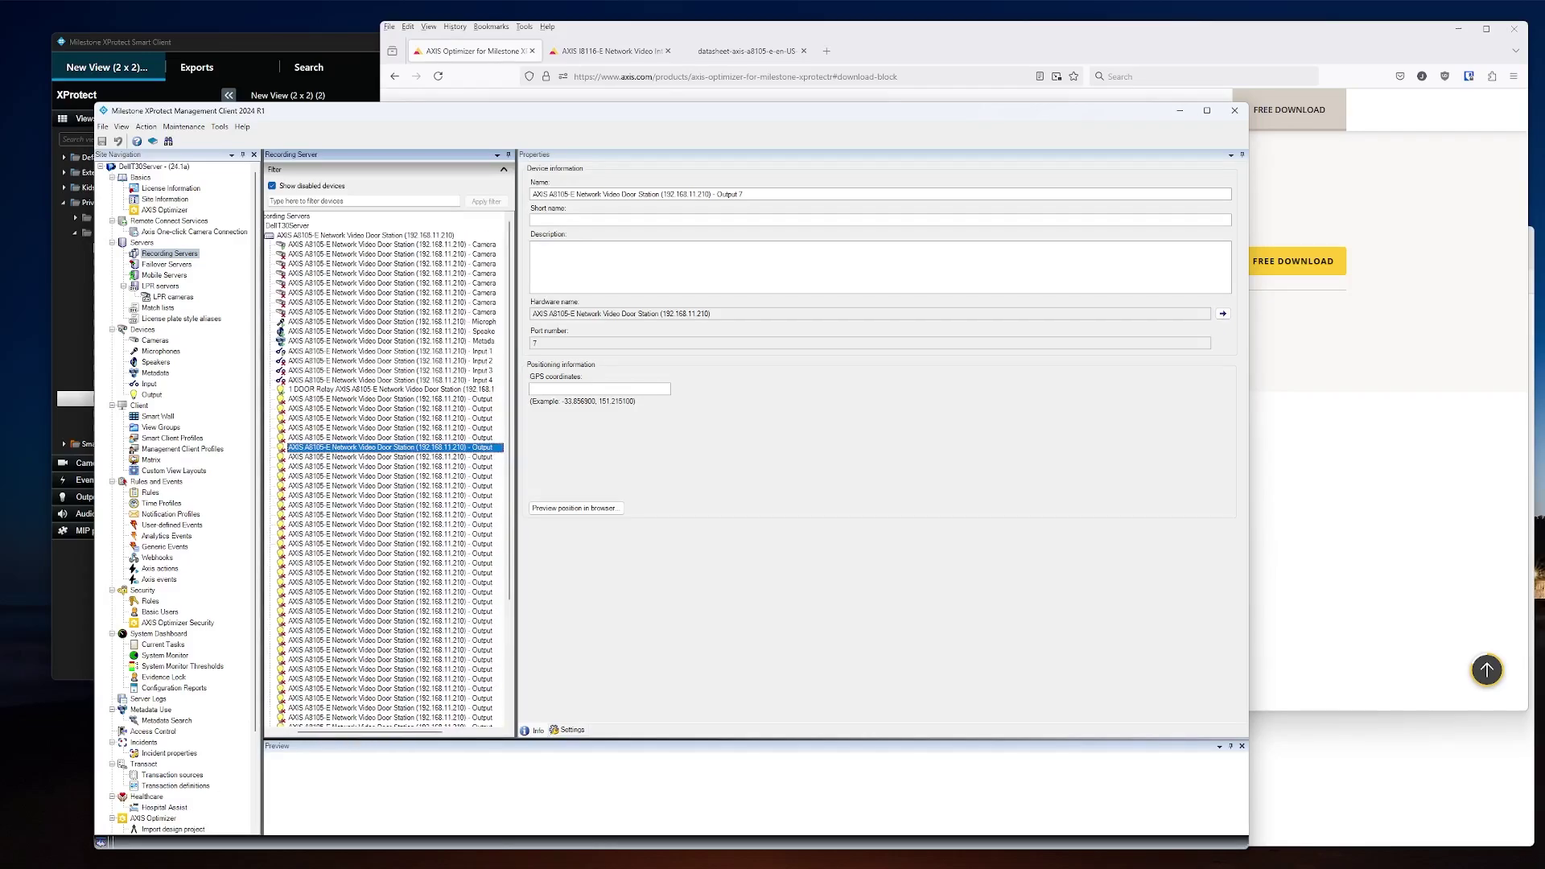
click(295, 734)
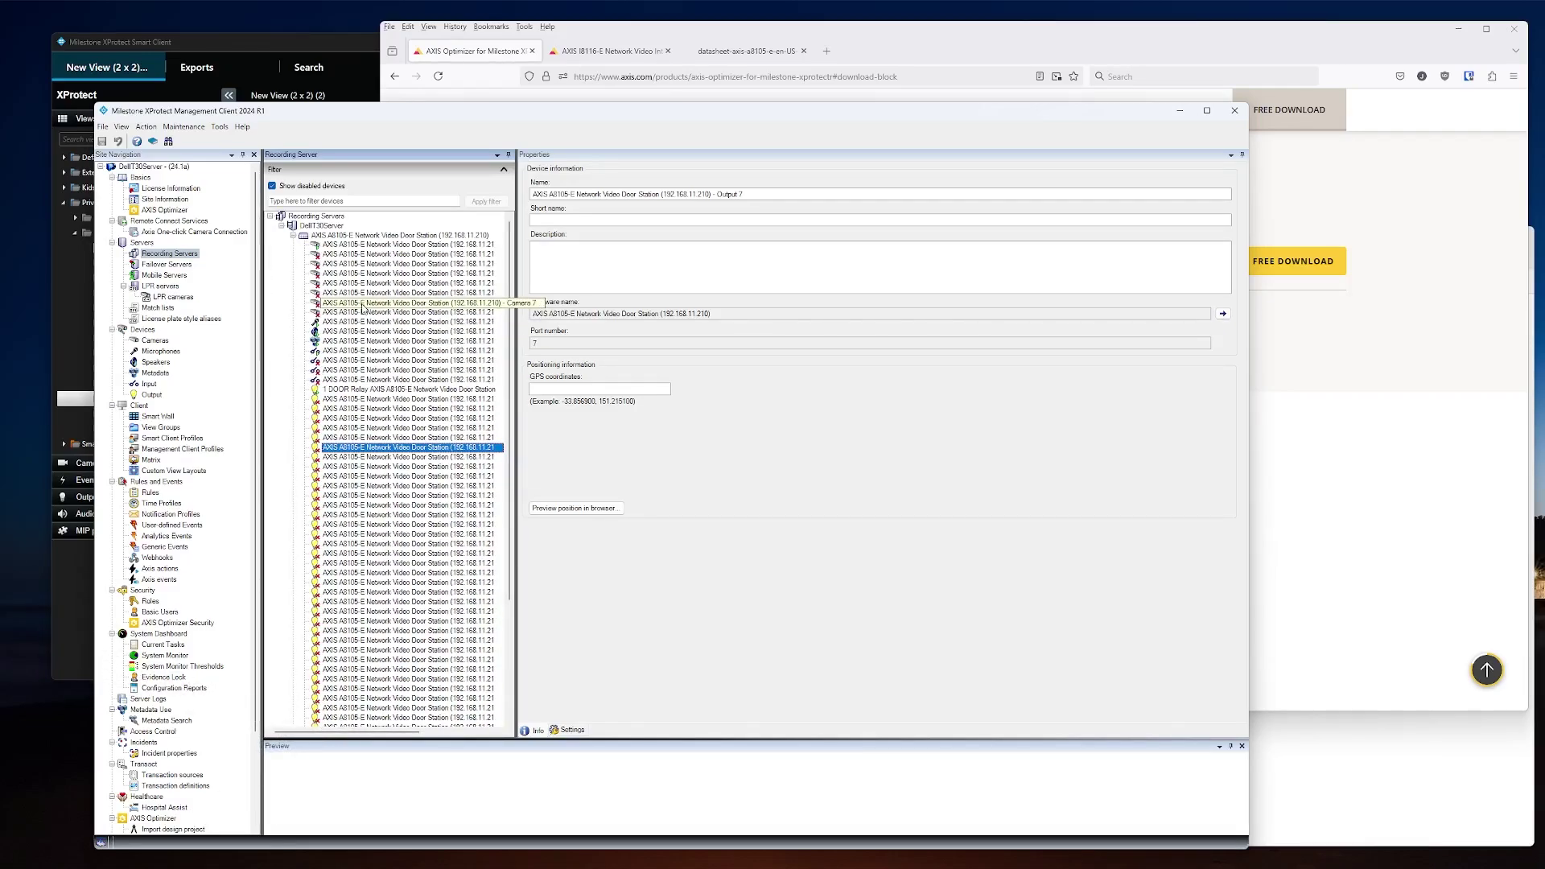
Review the door station's Camera 1, Microphone 1, Speaker 1 and Metadata 1 devices and whether they are enabled.
click(339, 246)
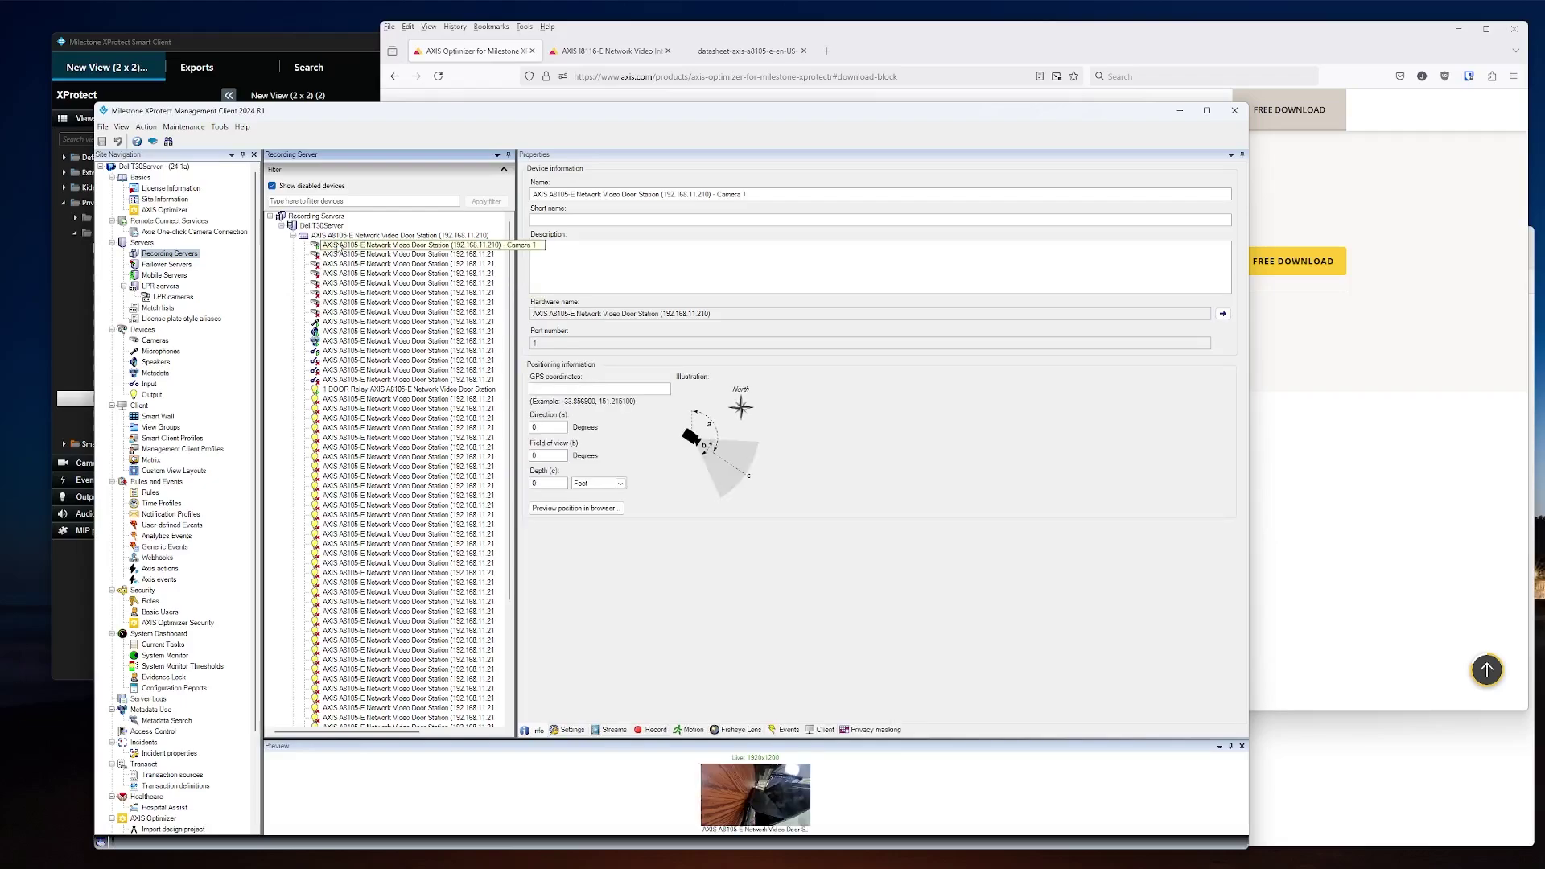
click(341, 323)
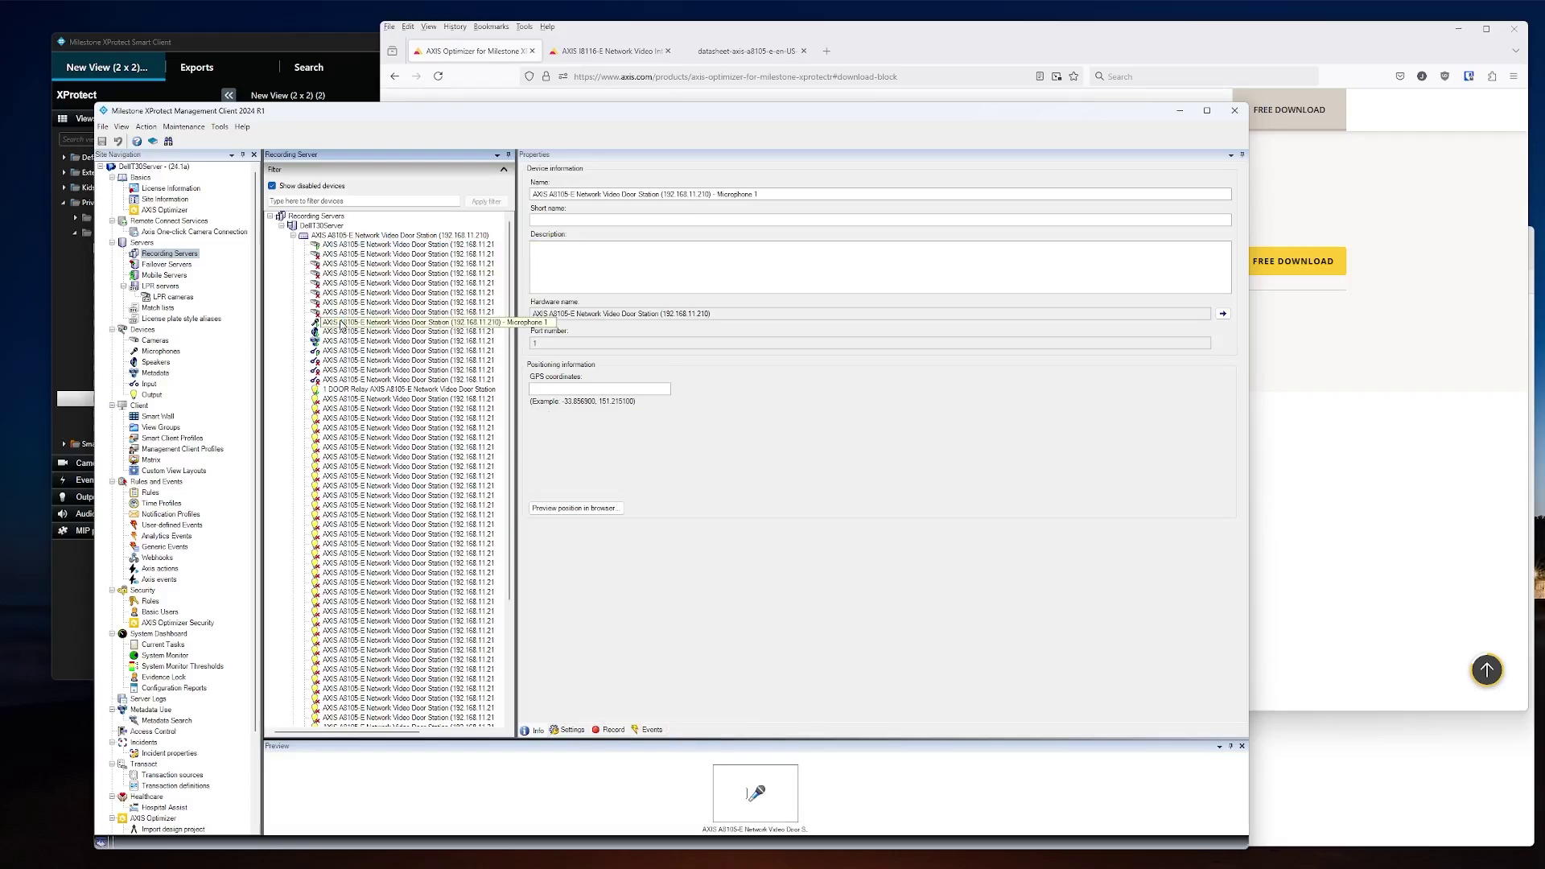
click(340, 332)
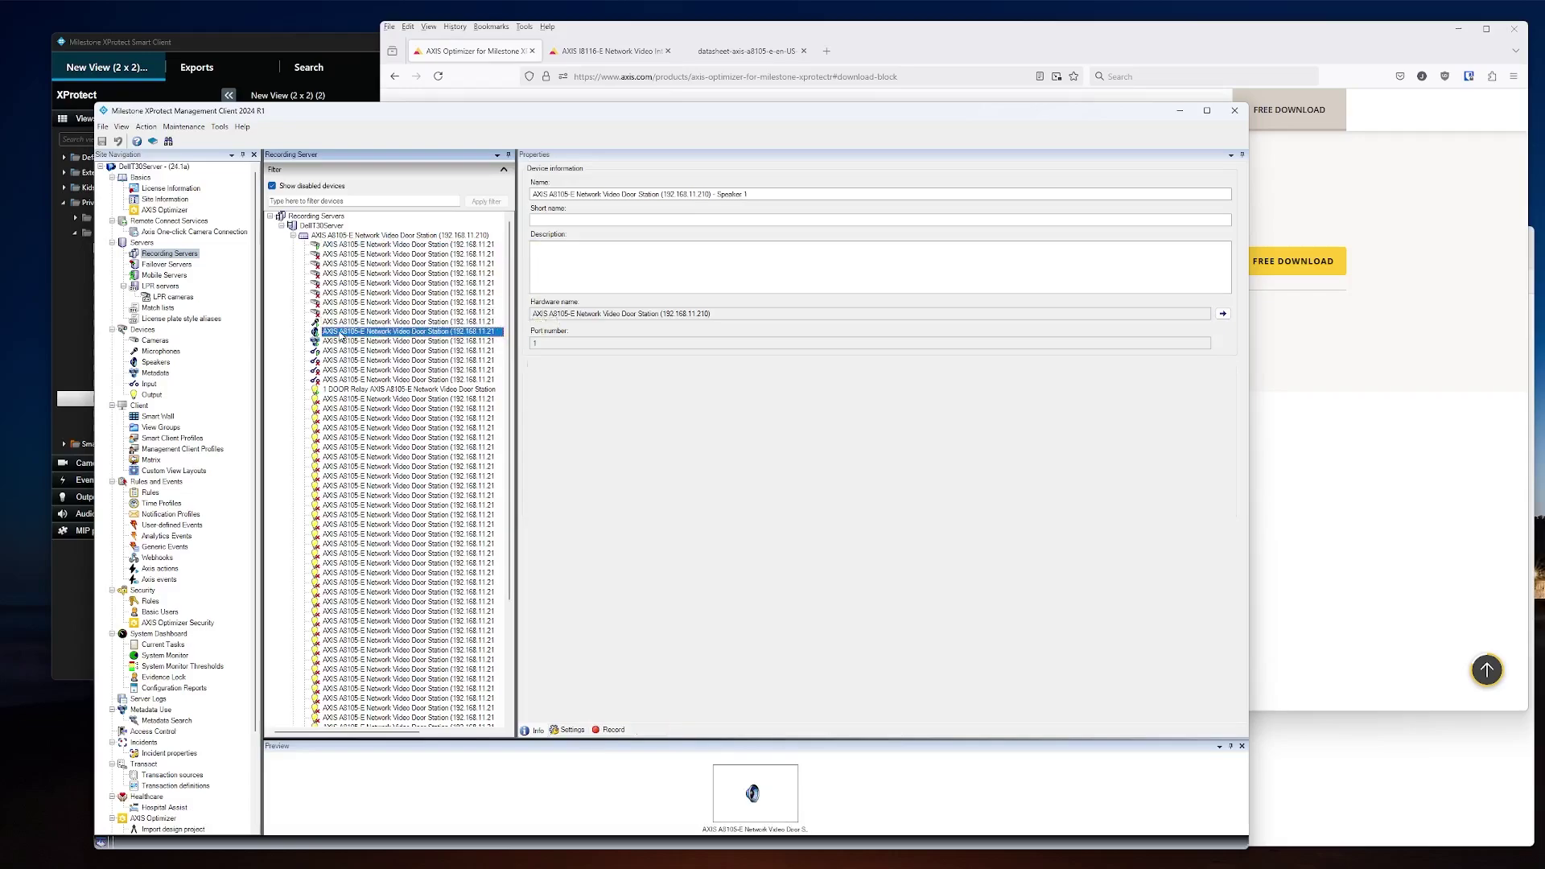
right_click(338, 324)
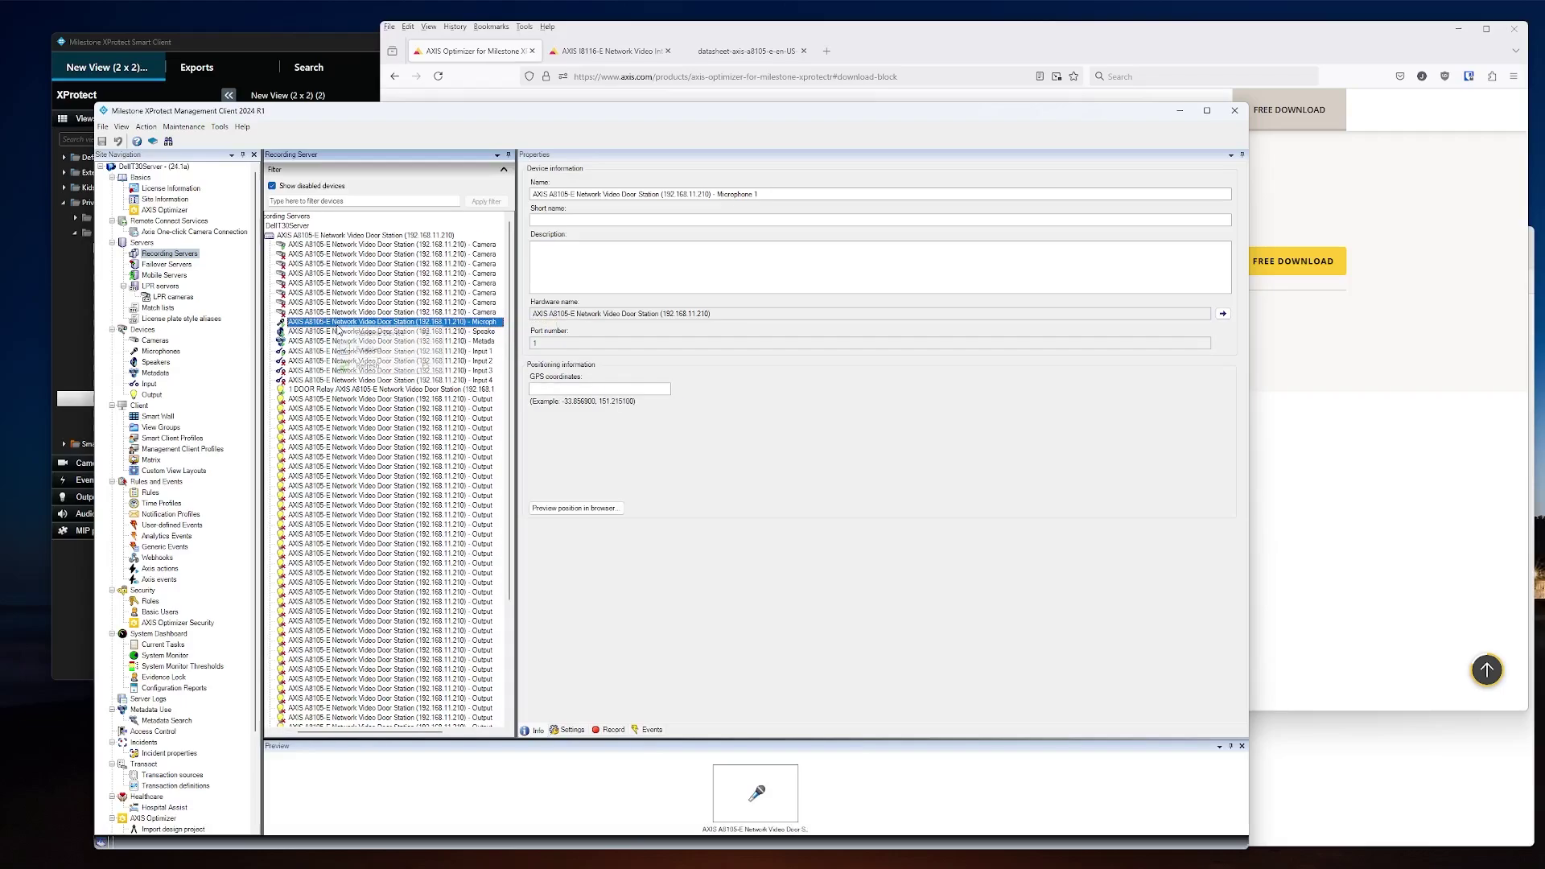
right_click(305, 333)
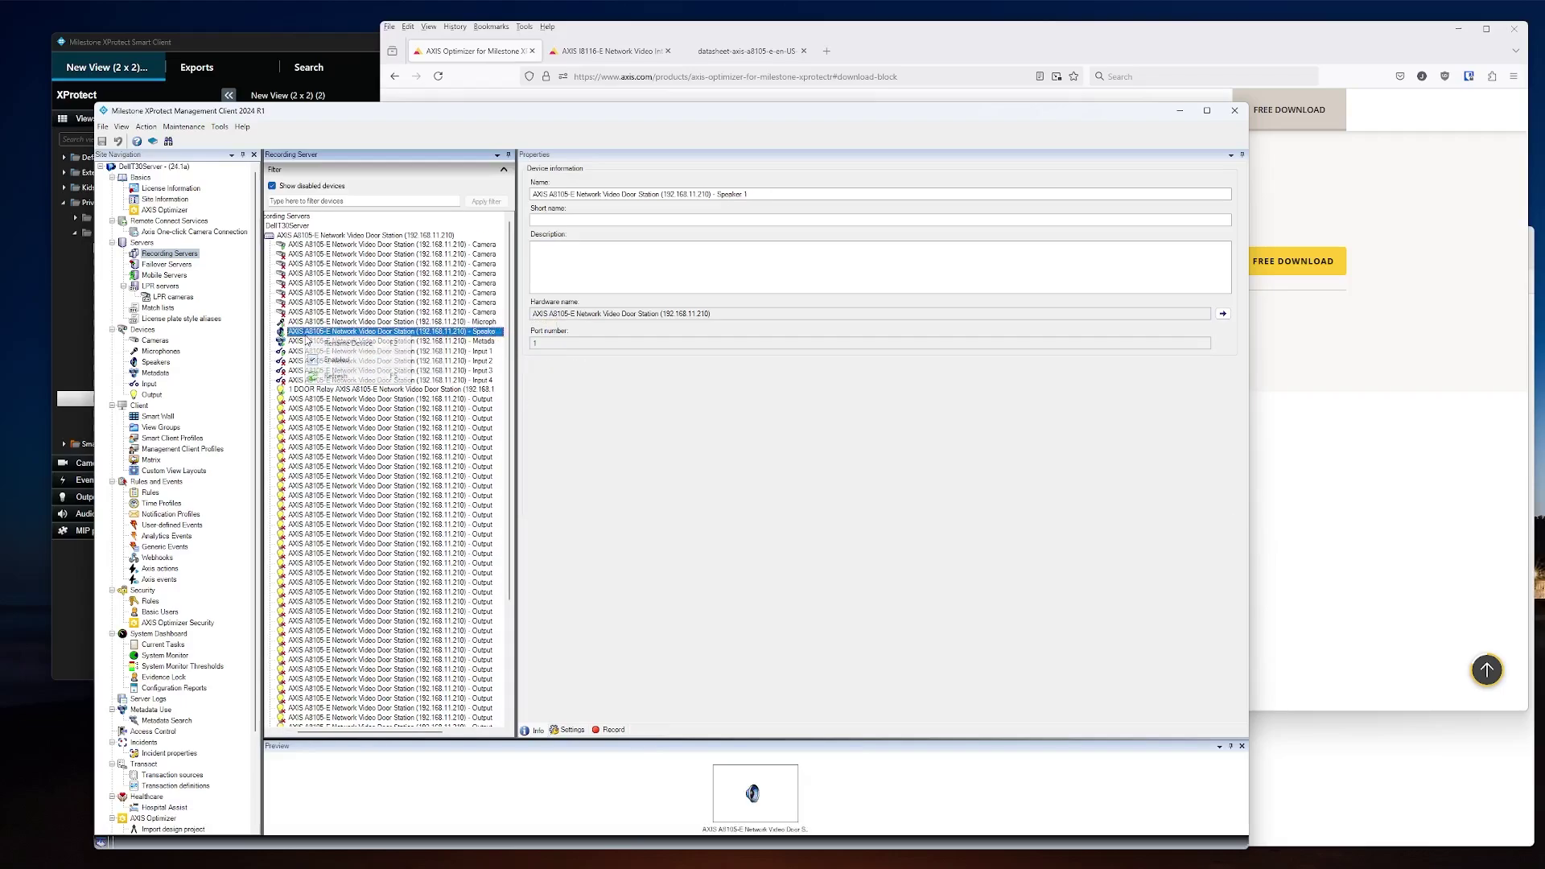
click(291, 343)
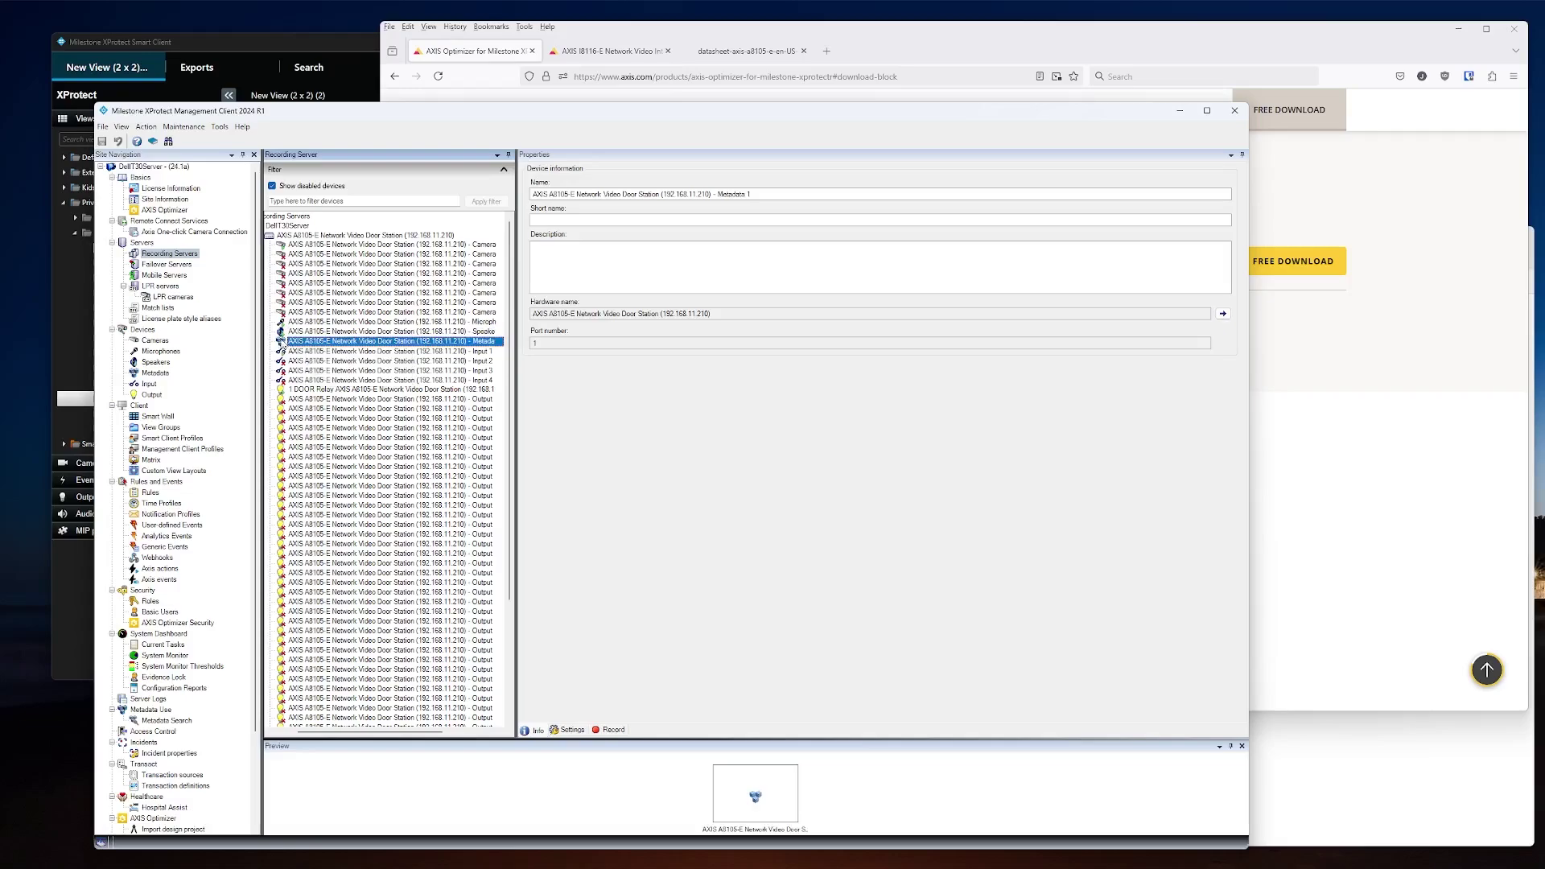
click(342, 345)
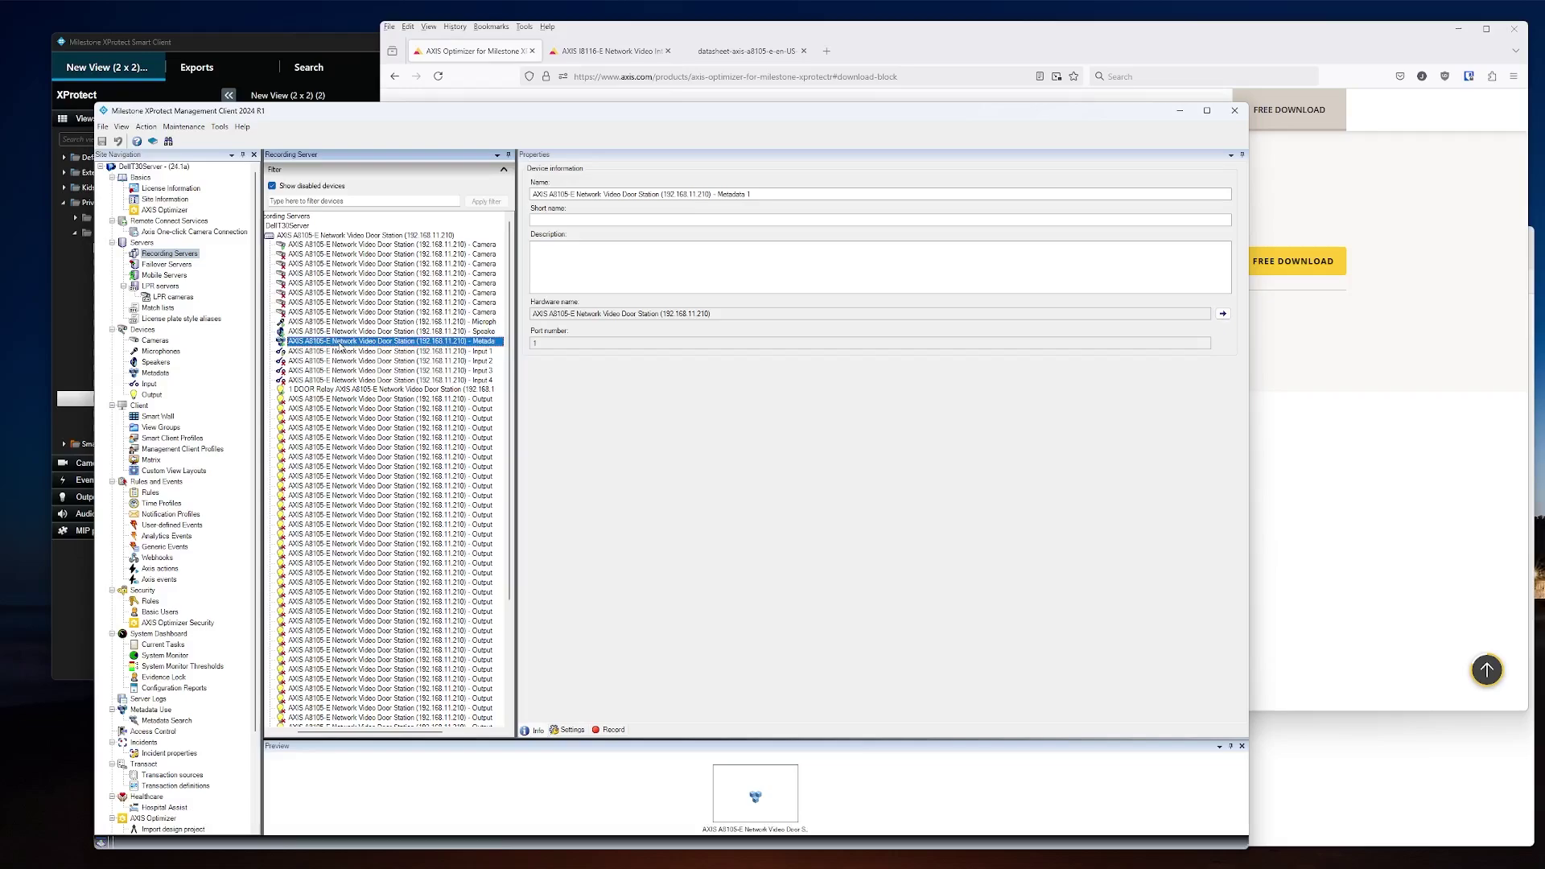
With the door station's Input 1 selected, hide disabled devices and widen the hardware list to fit the full device names.
click(329, 354)
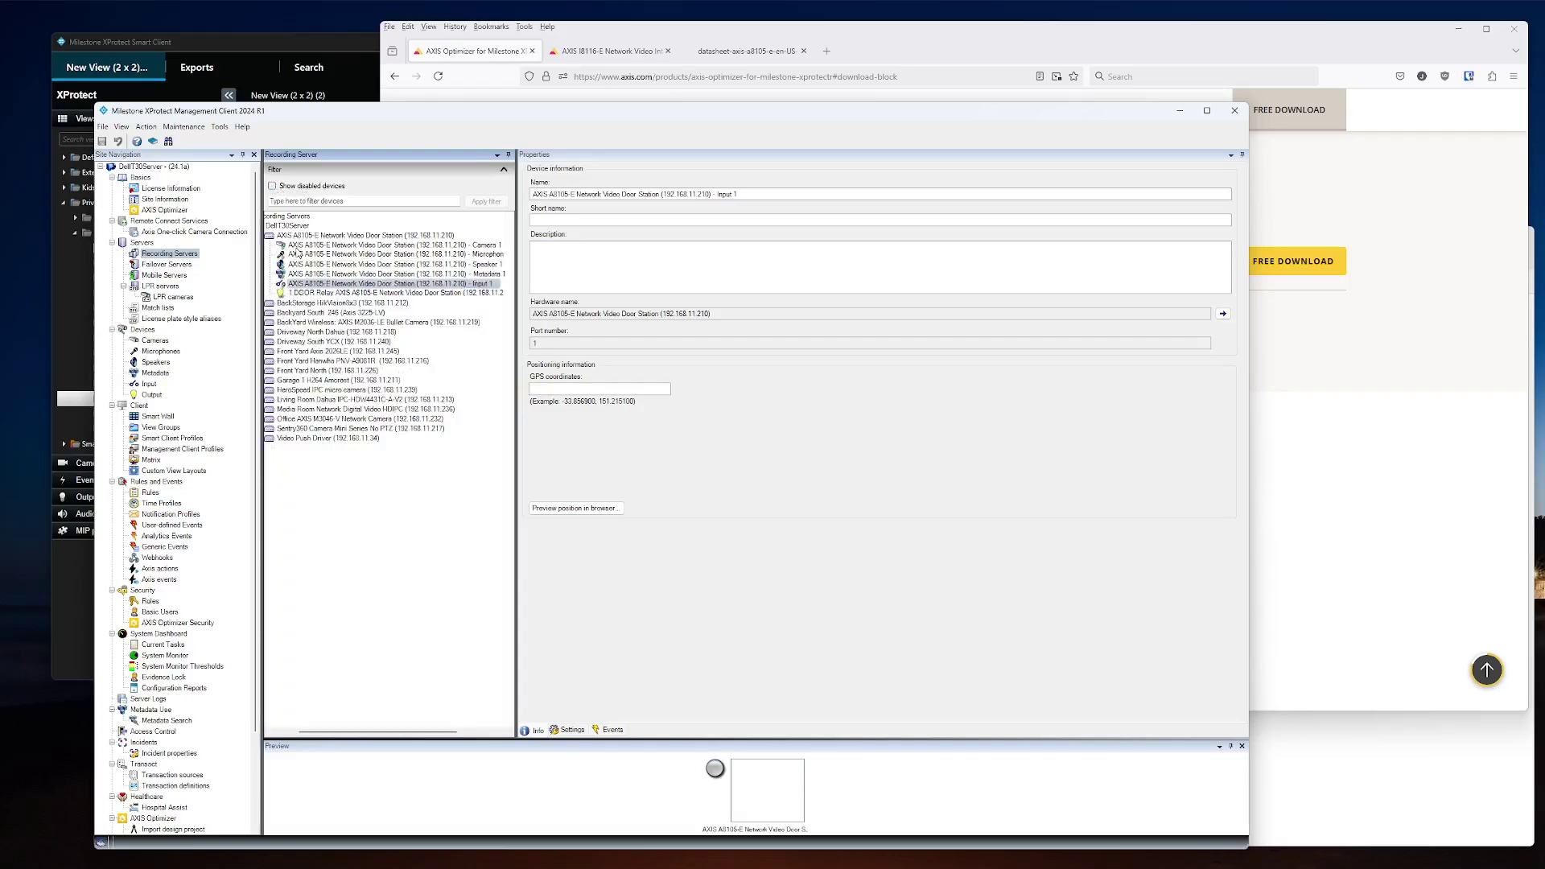
drag(330, 736, 305, 737)
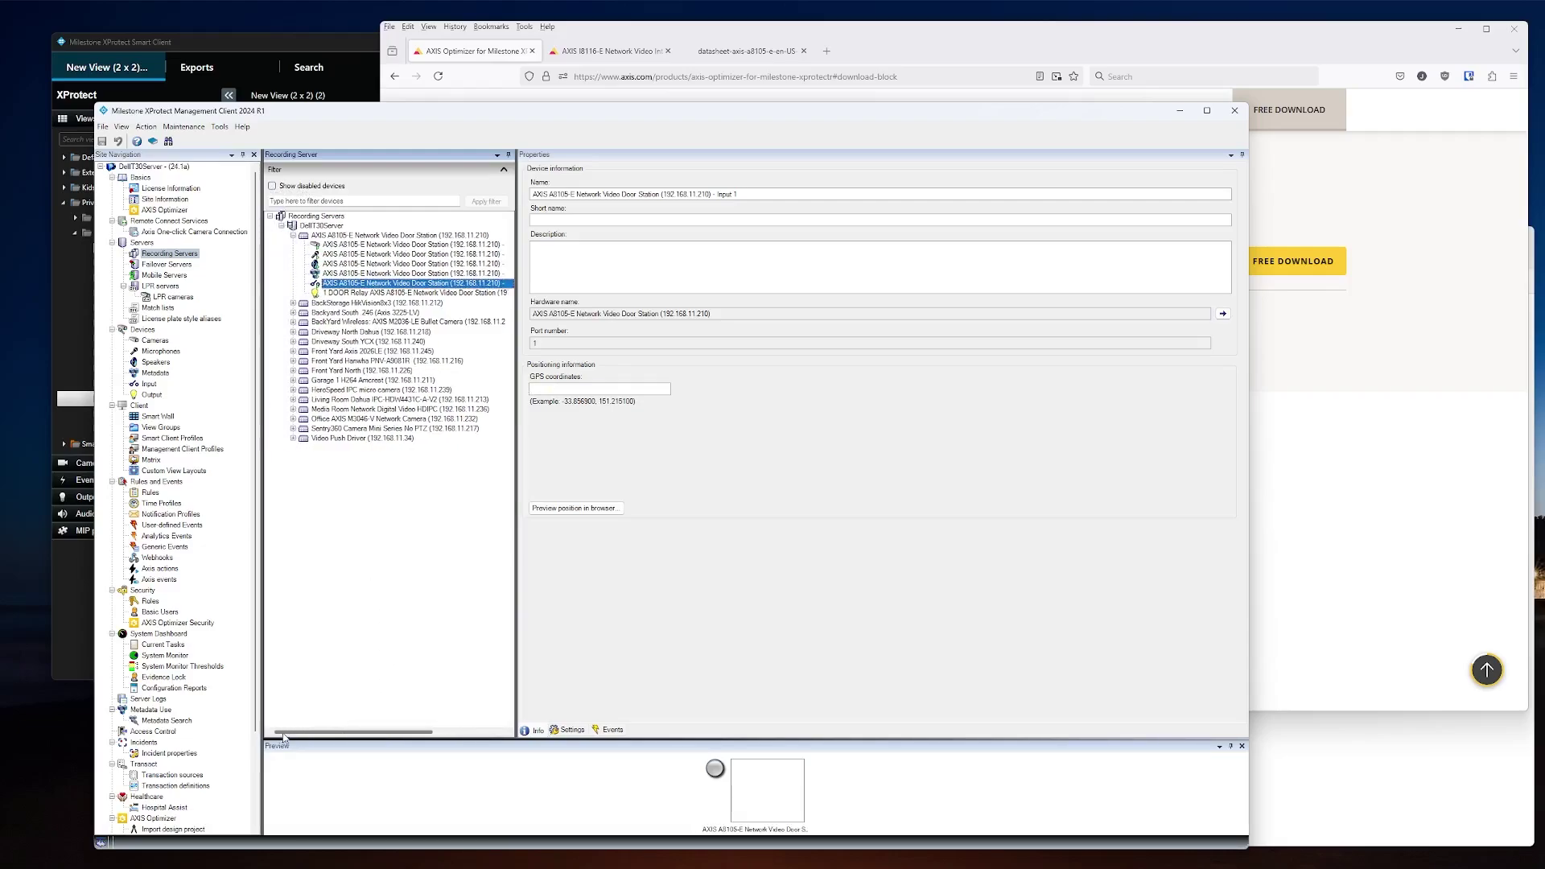
drag(519, 668, 566, 636)
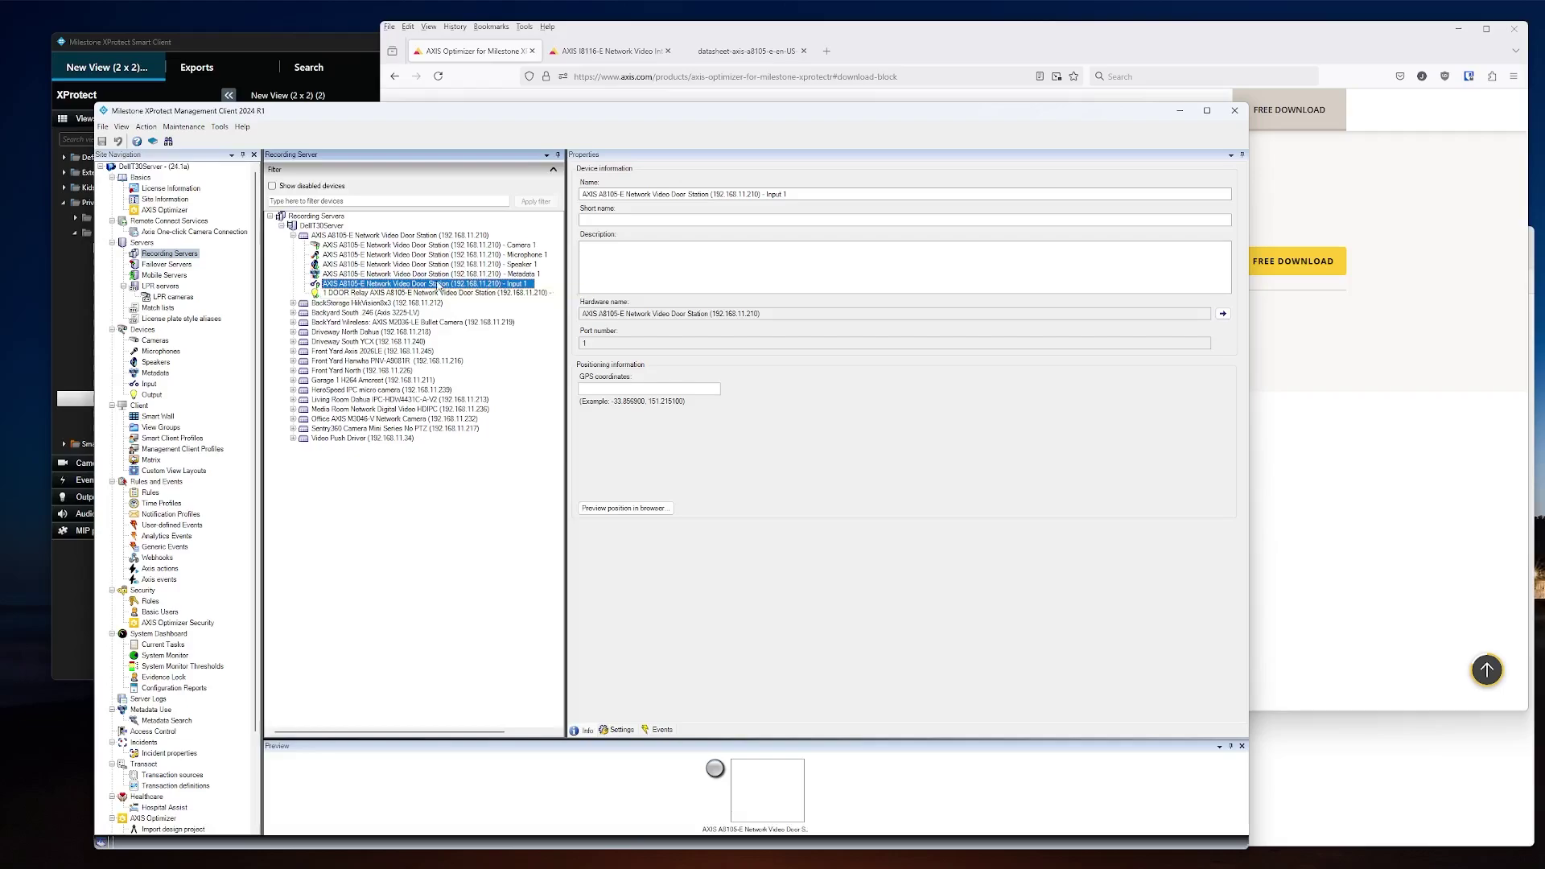
Examine the metadata stream settings and enabled status of the door station's Metadata 1 device.
click(336, 273)
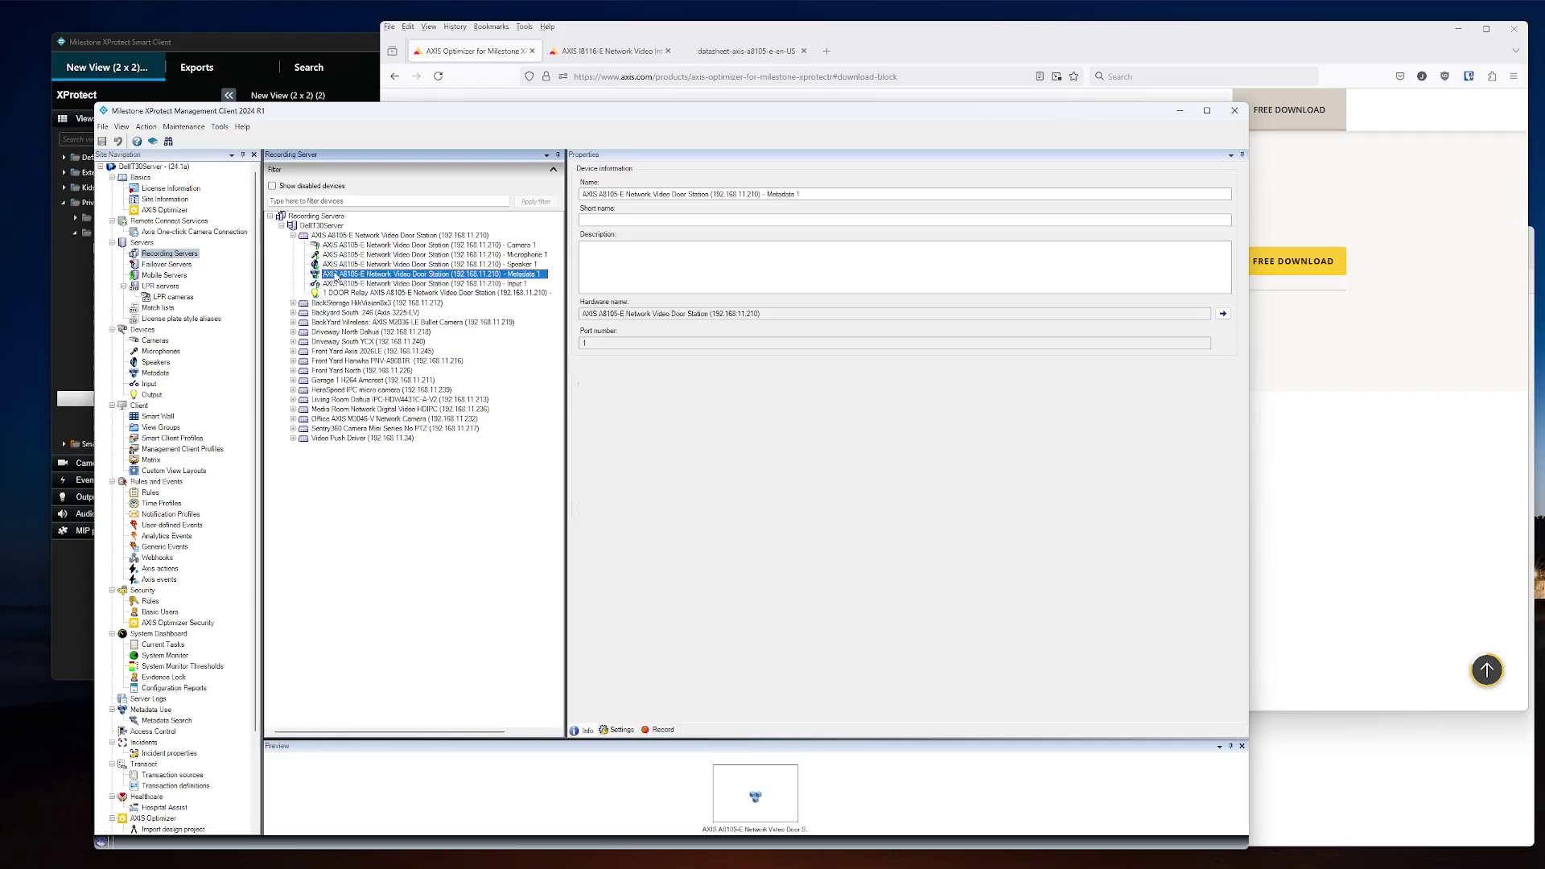
click(622, 730)
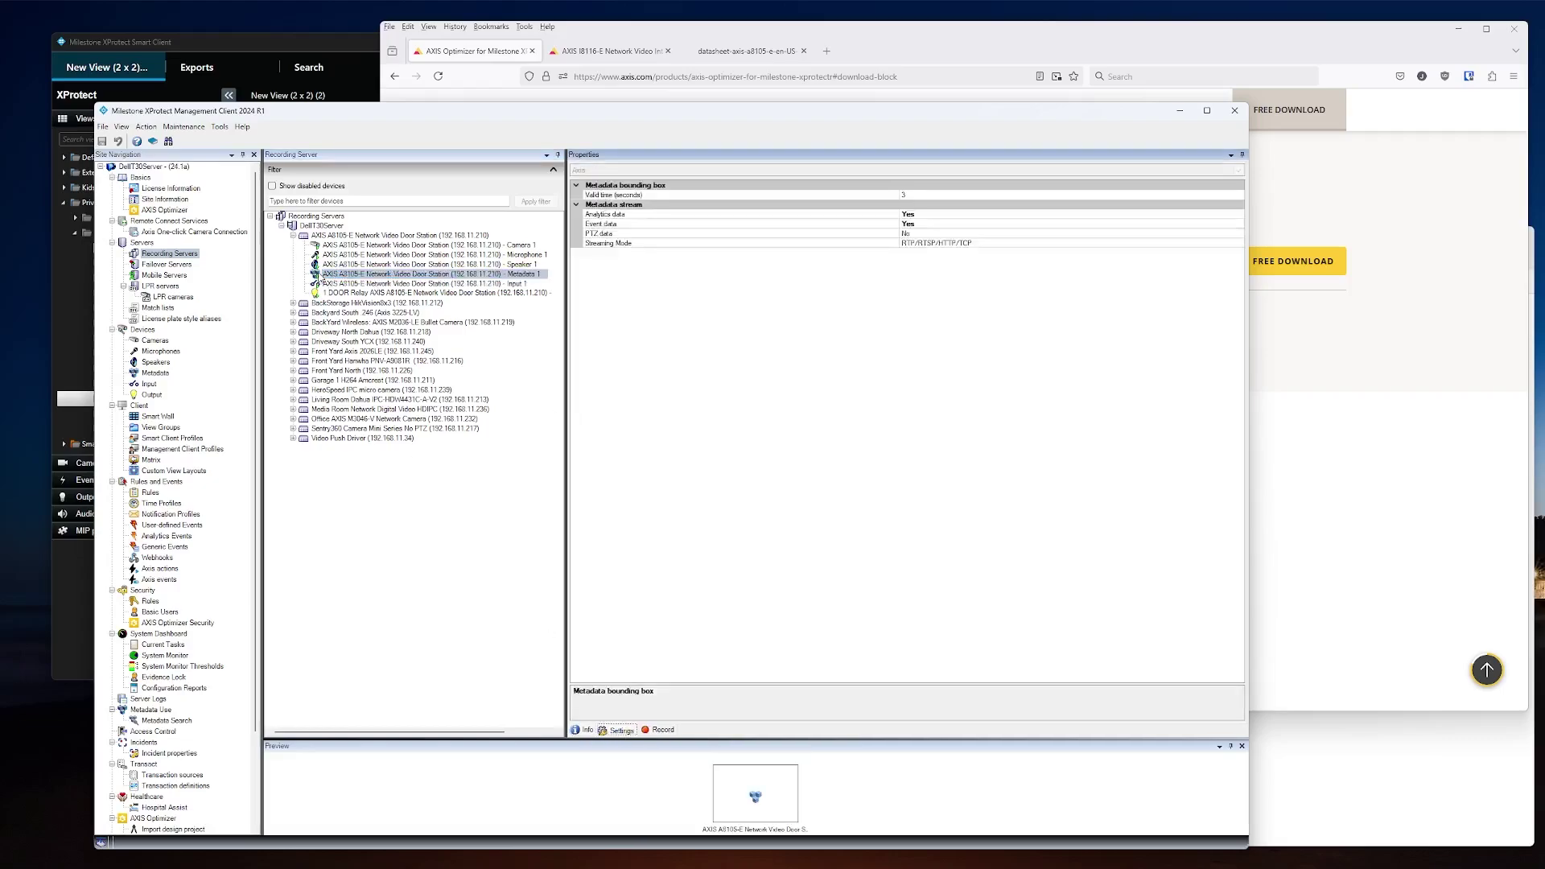
right_click(322, 275)
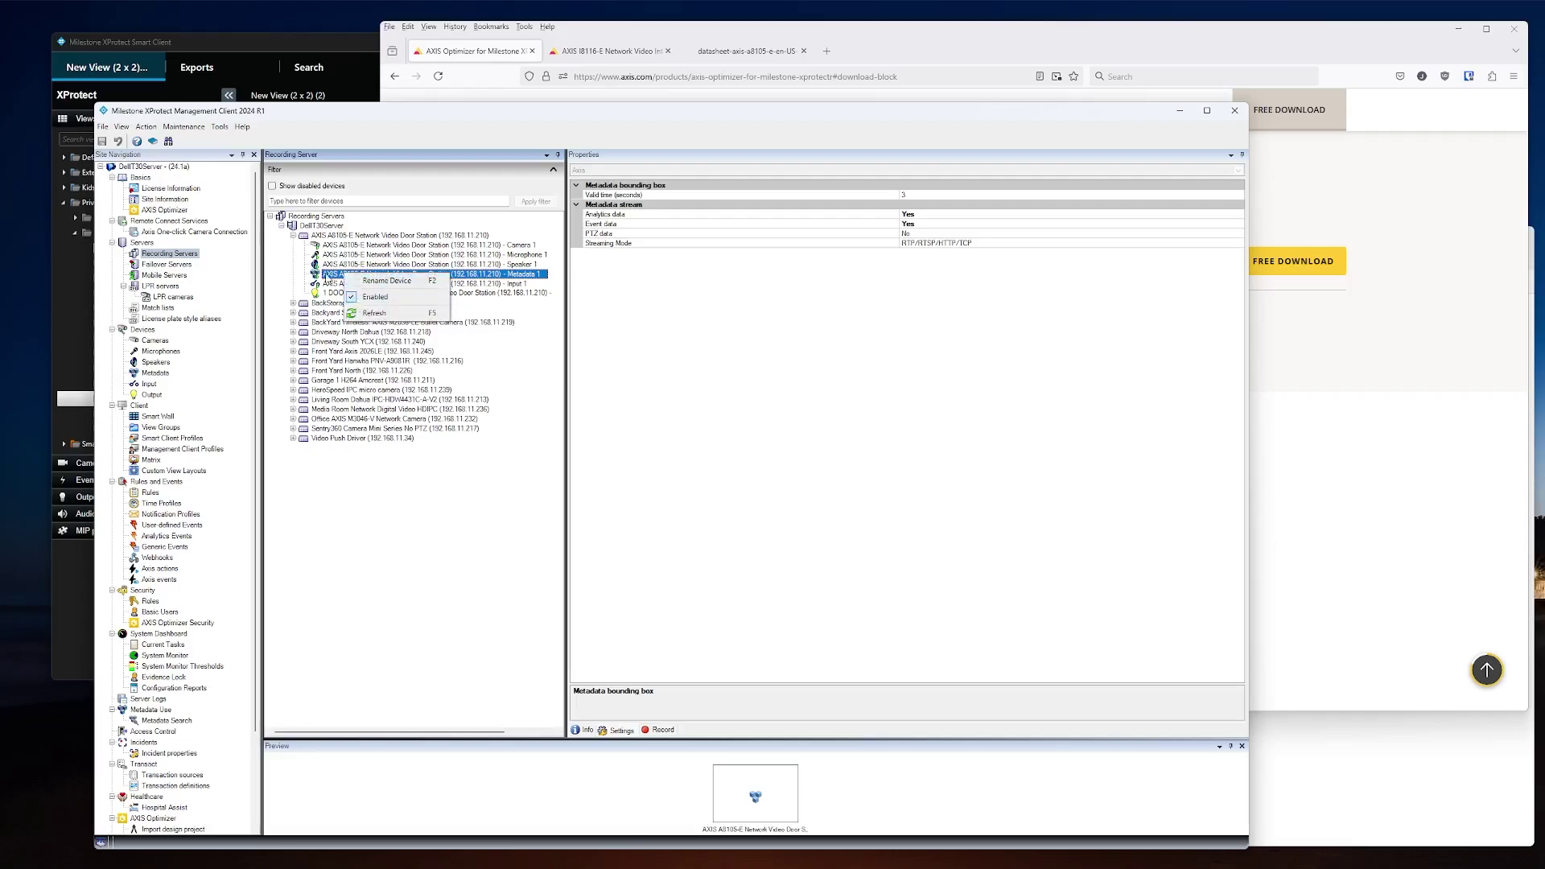
click(667, 242)
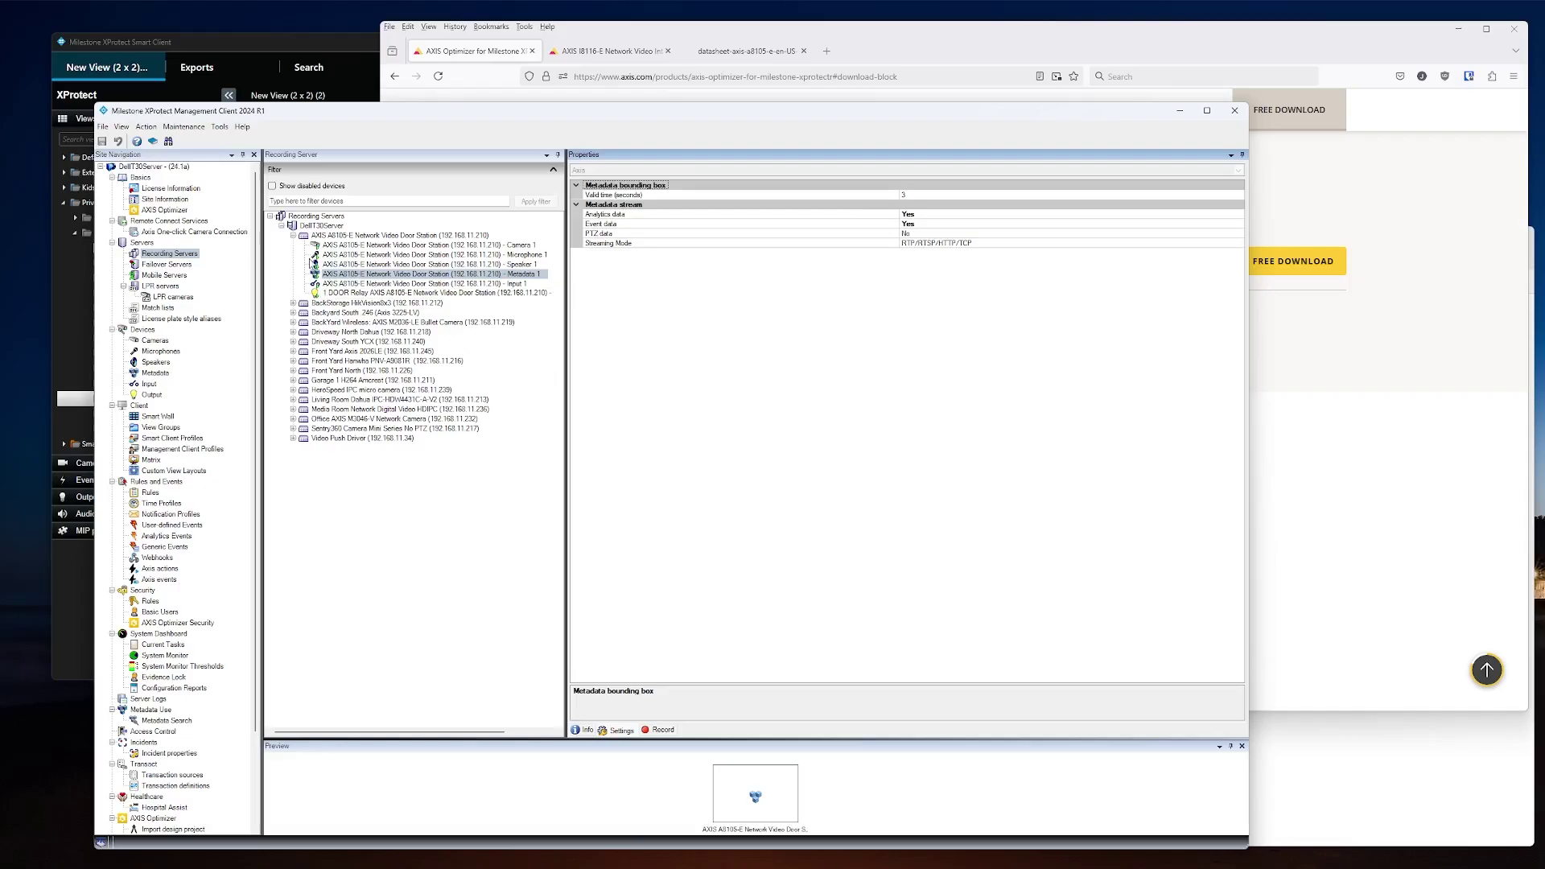
Examine the settings and the configured events of the door station's Input 1.
click(342, 284)
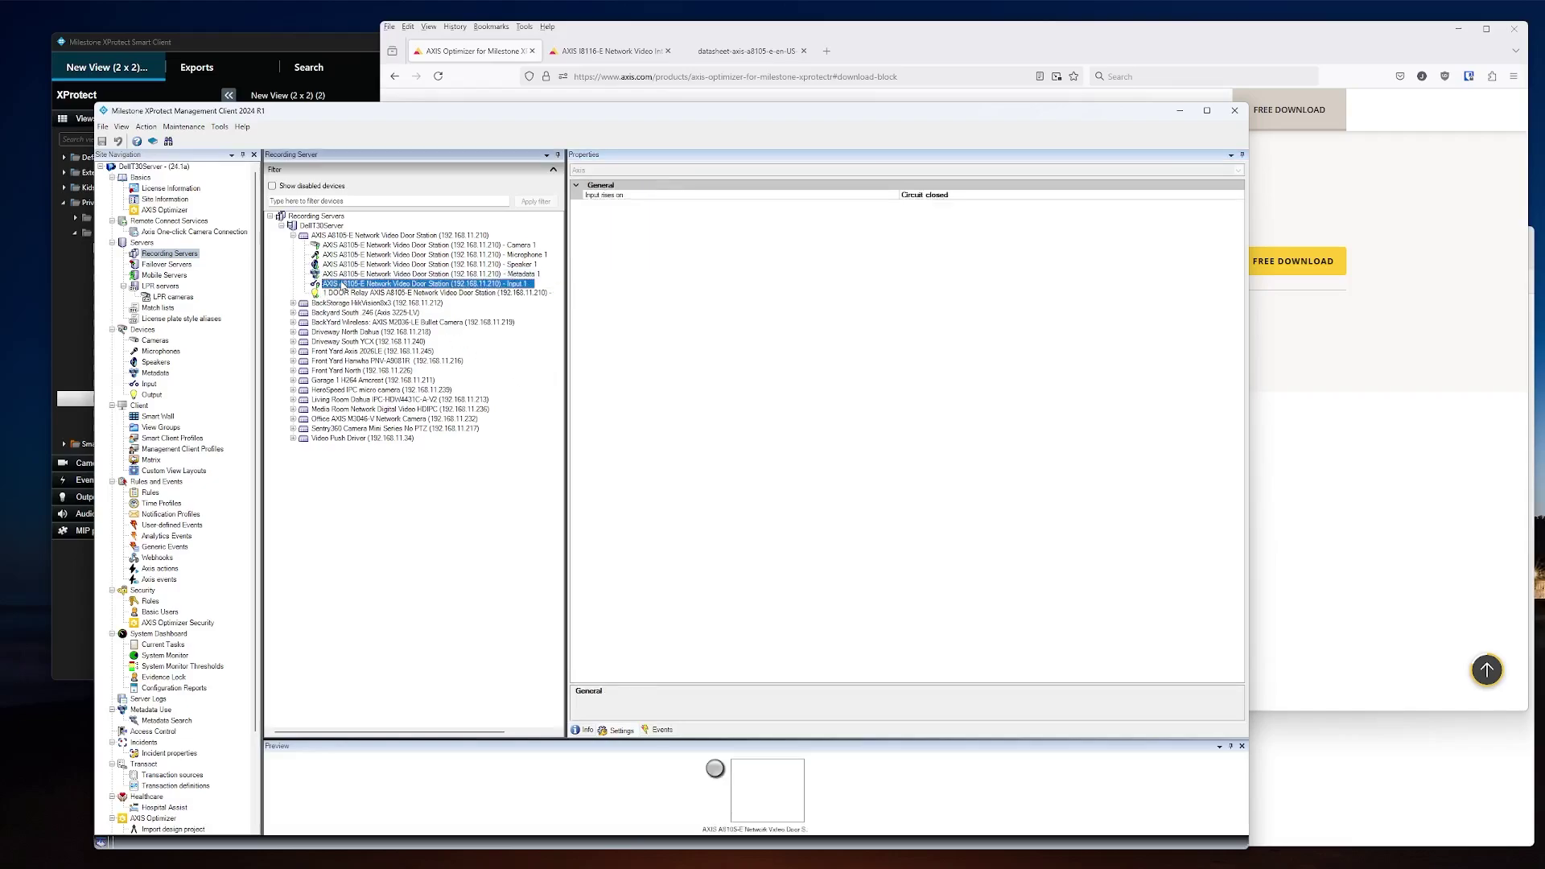
key(Up)
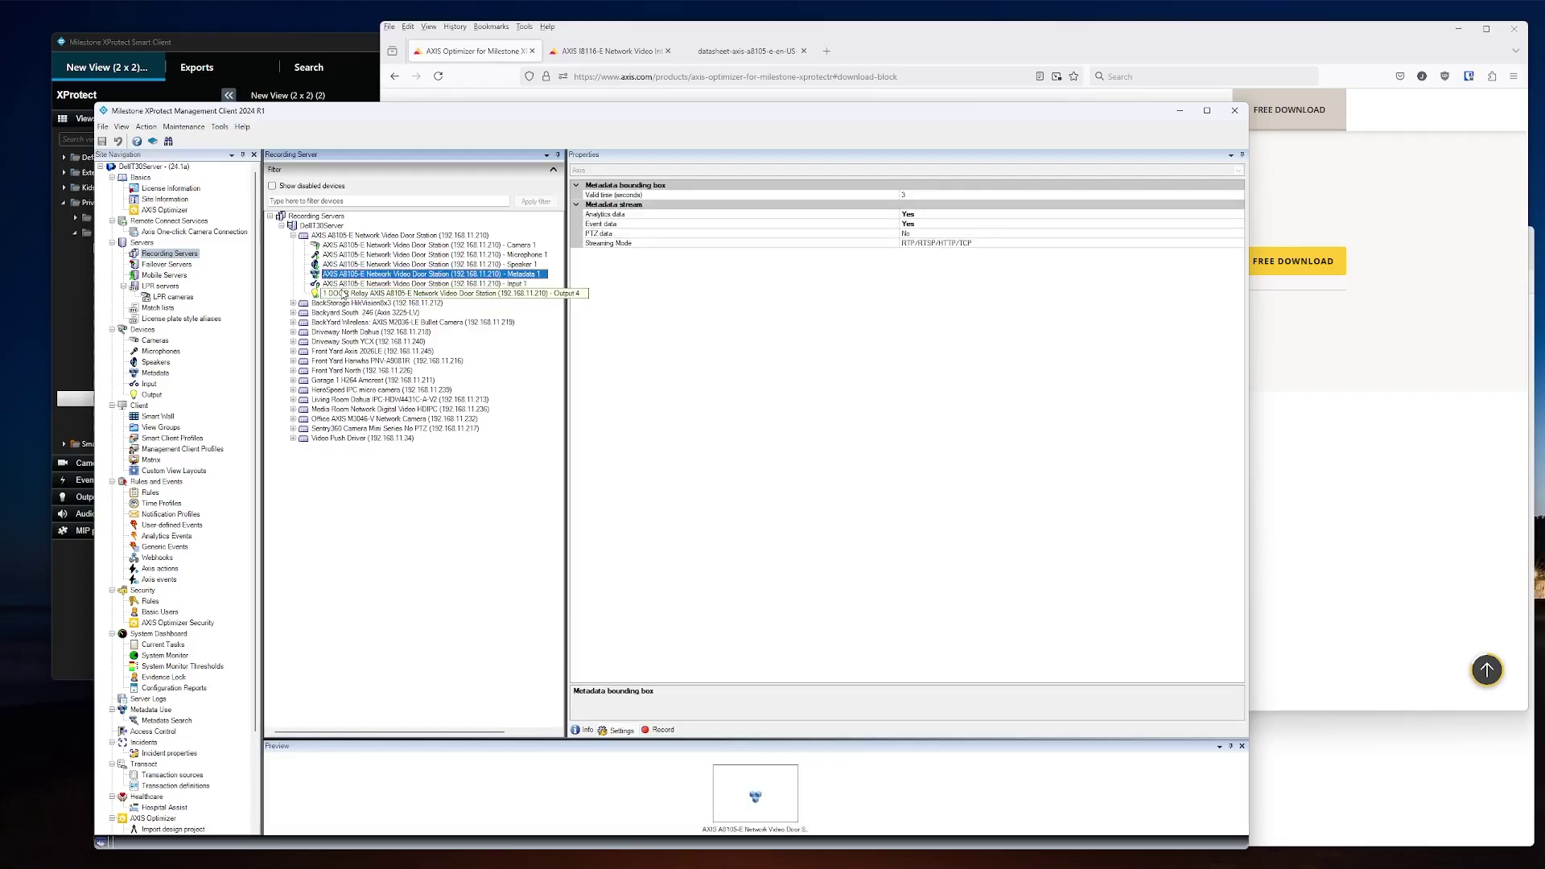
click(342, 285)
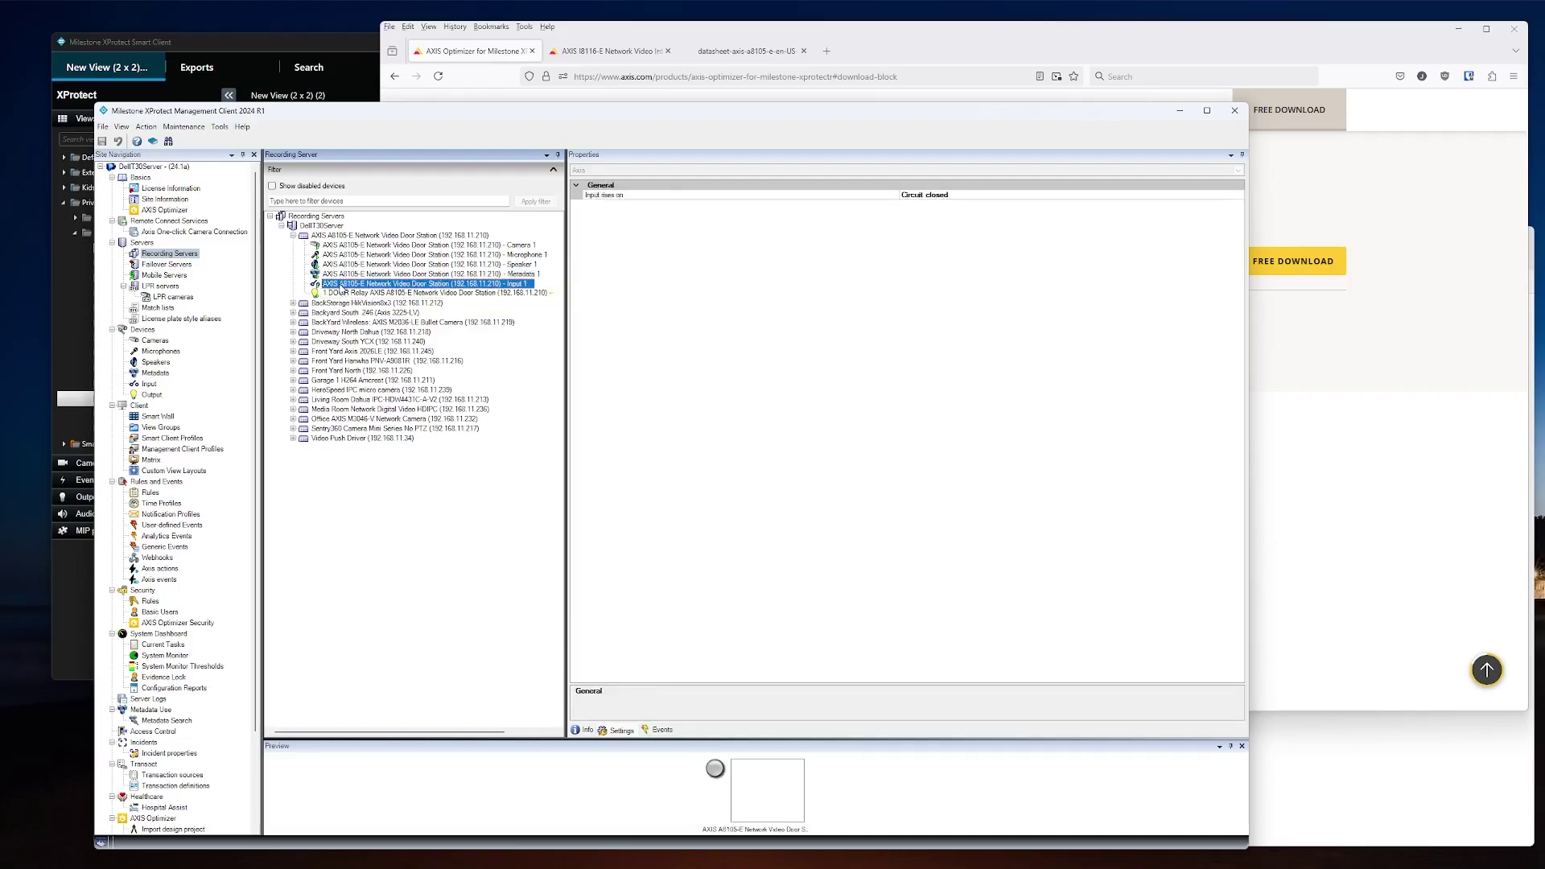
click(661, 730)
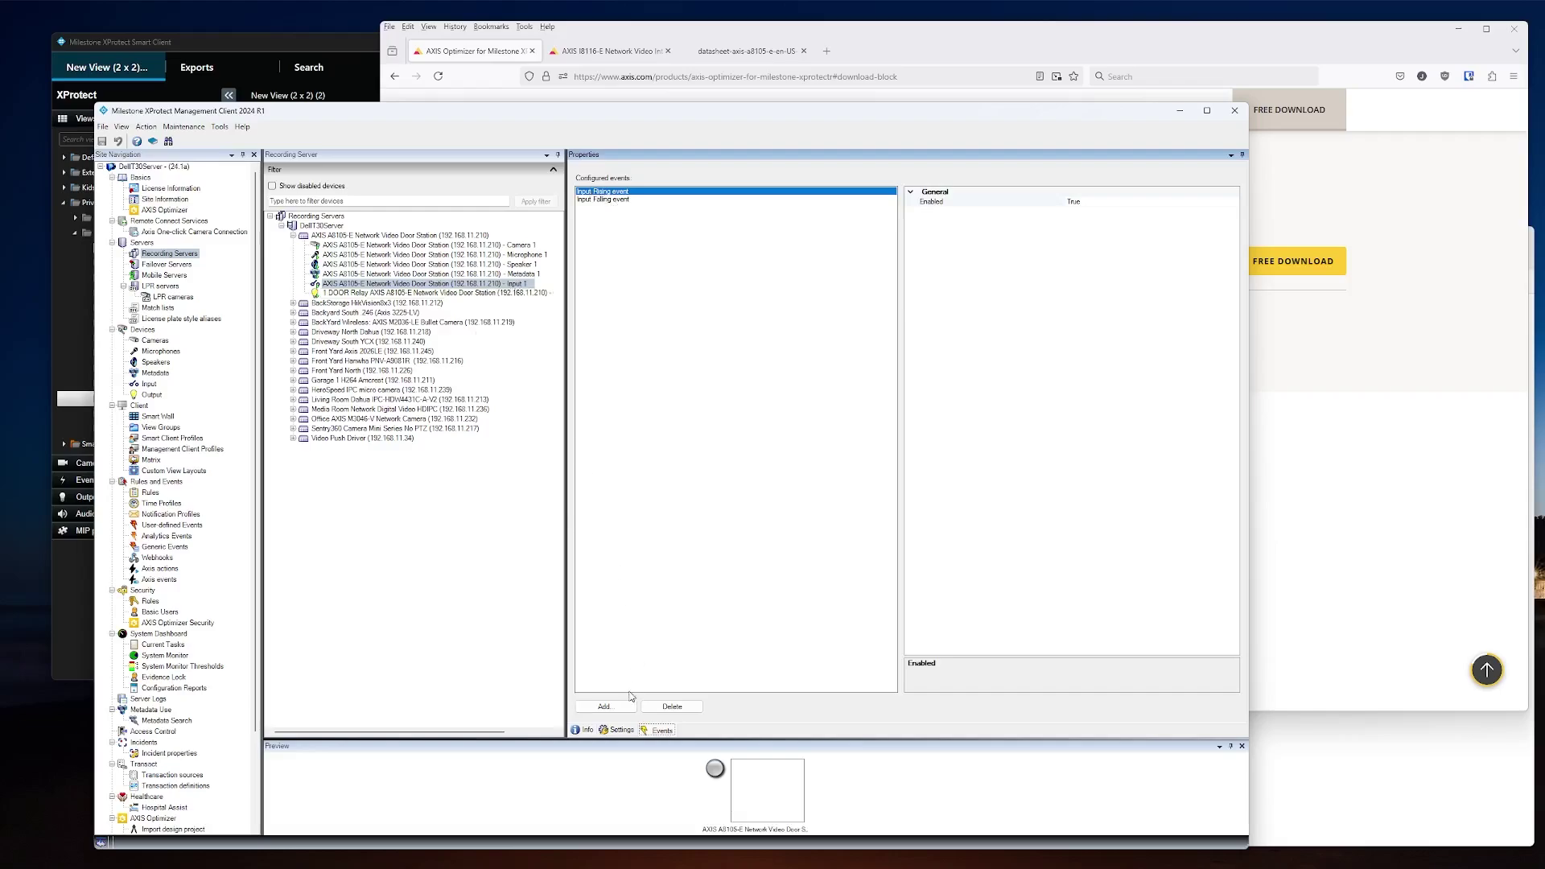
Check which driver events can be added to Input 1, including already added ones, cancel without adding any, and inspect its rising and falling events.
click(605, 707)
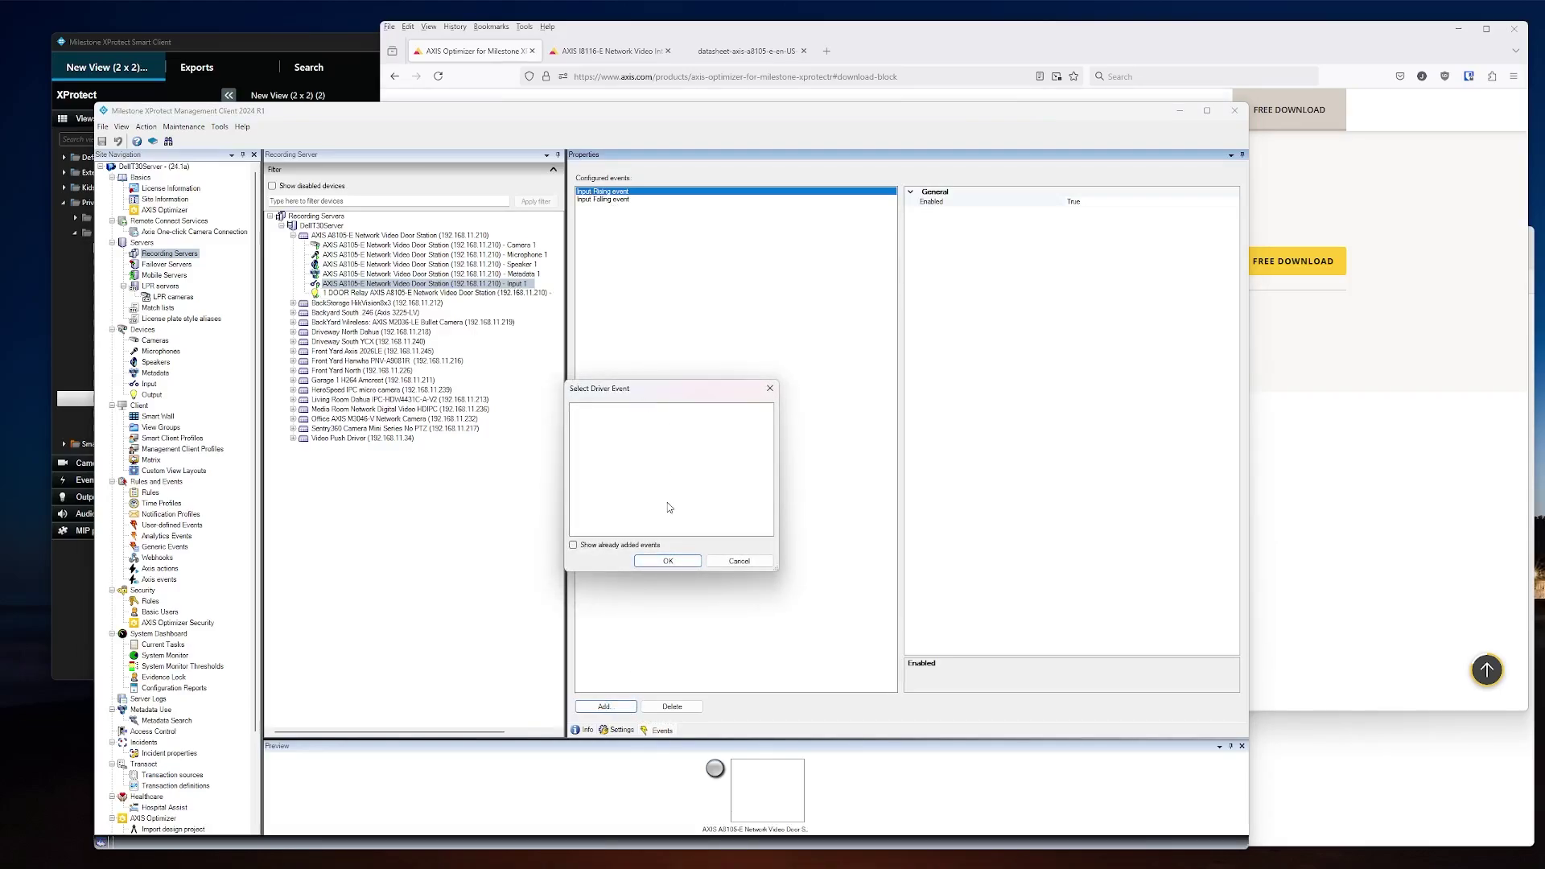
click(621, 548)
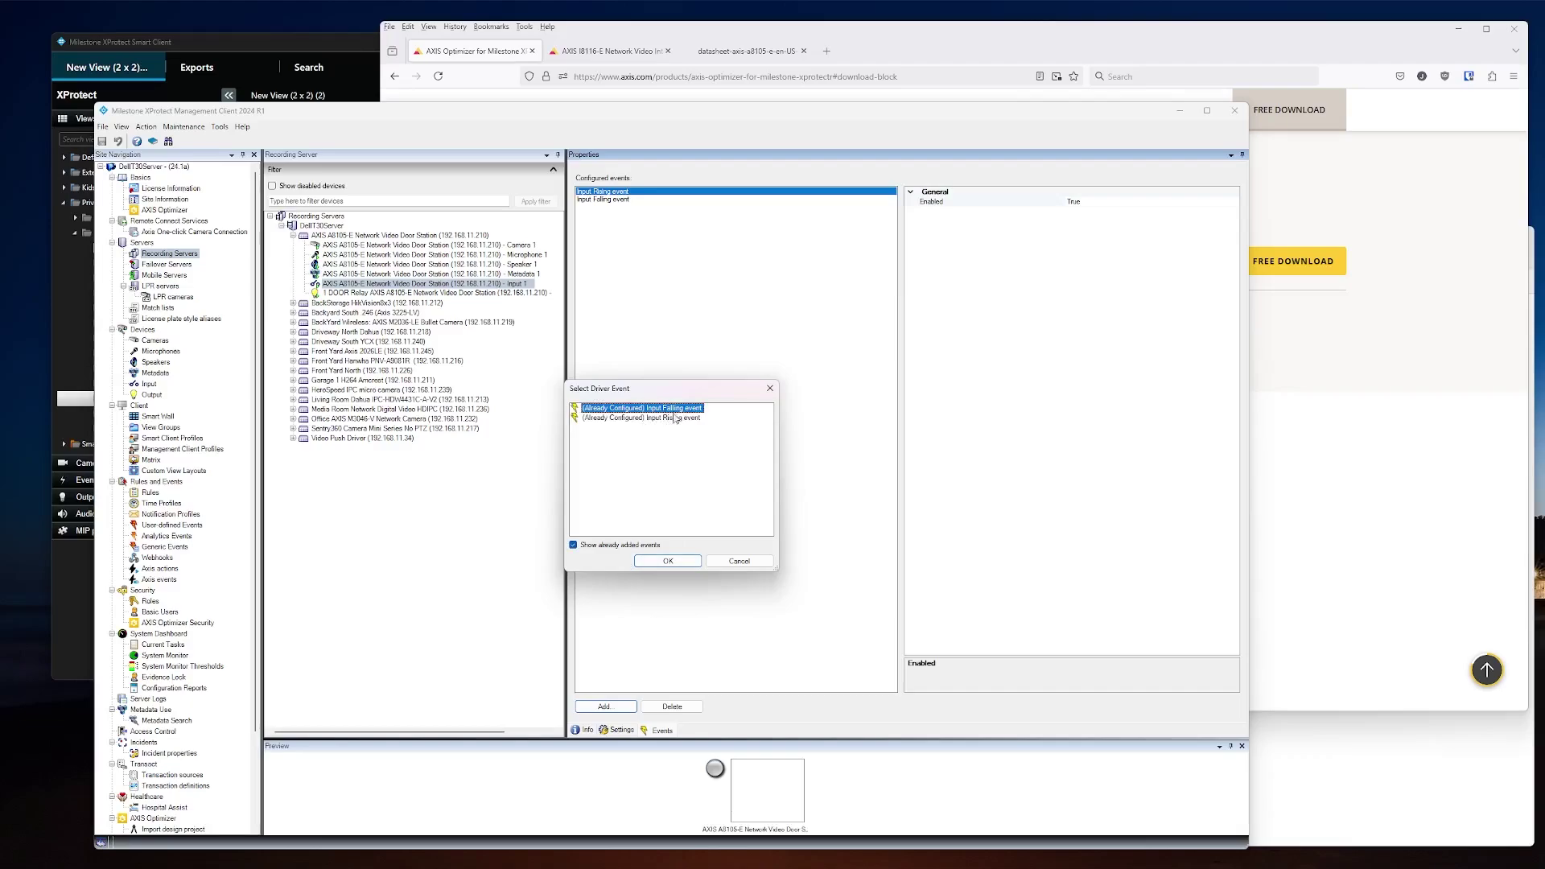
click(604, 548)
click(613, 544)
click(590, 545)
click(612, 546)
click(573, 545)
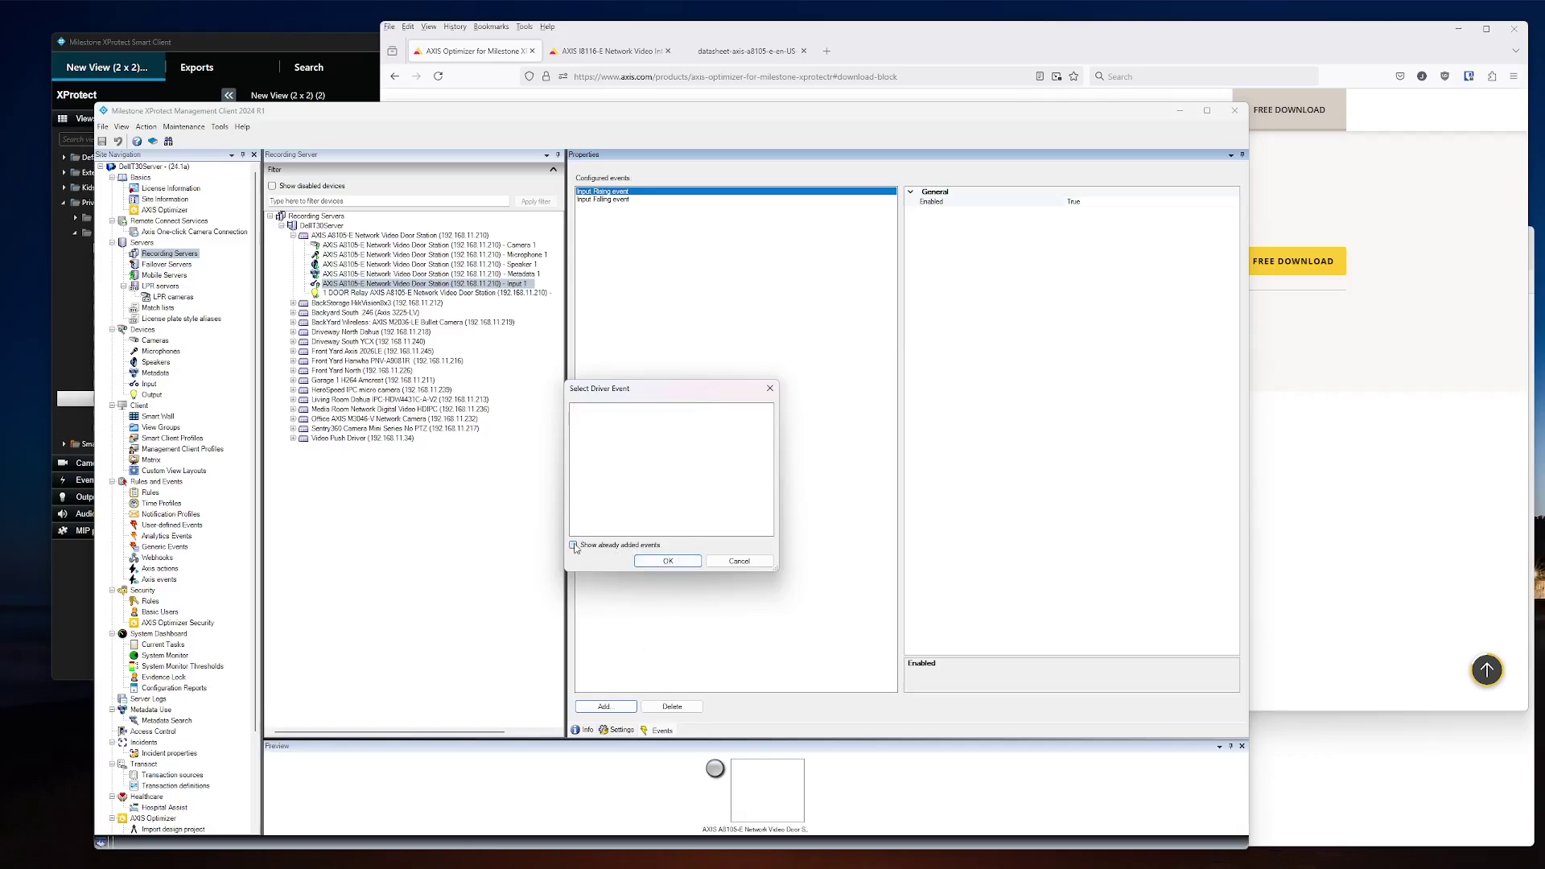
click(739, 562)
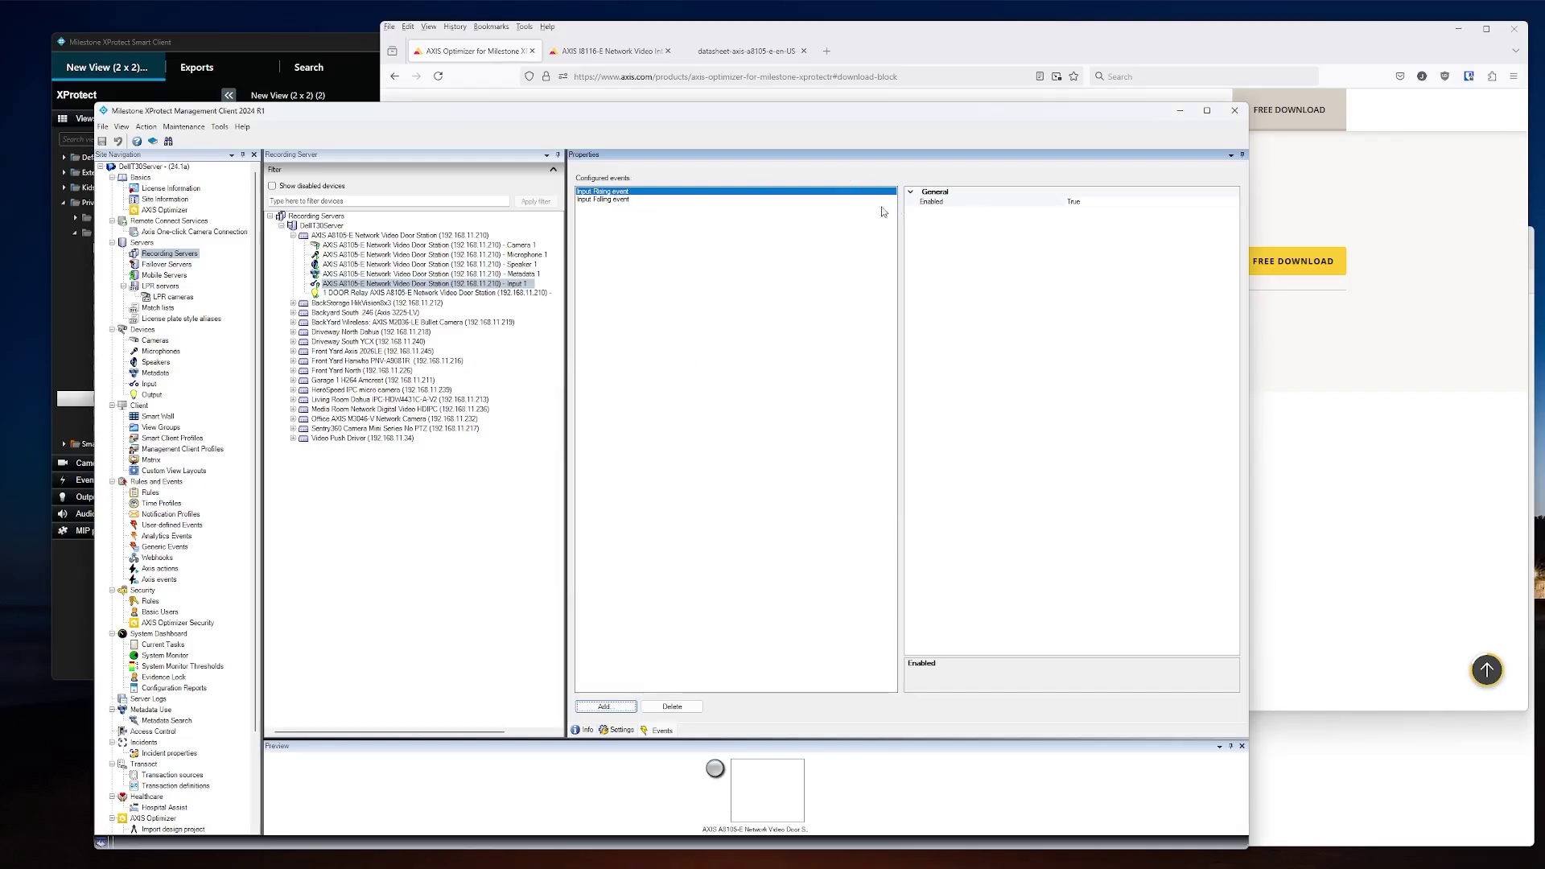
click(704, 201)
click(658, 191)
Review the settings of the door station's door relay output, Speaker 1 and Microphone 1.
click(454, 292)
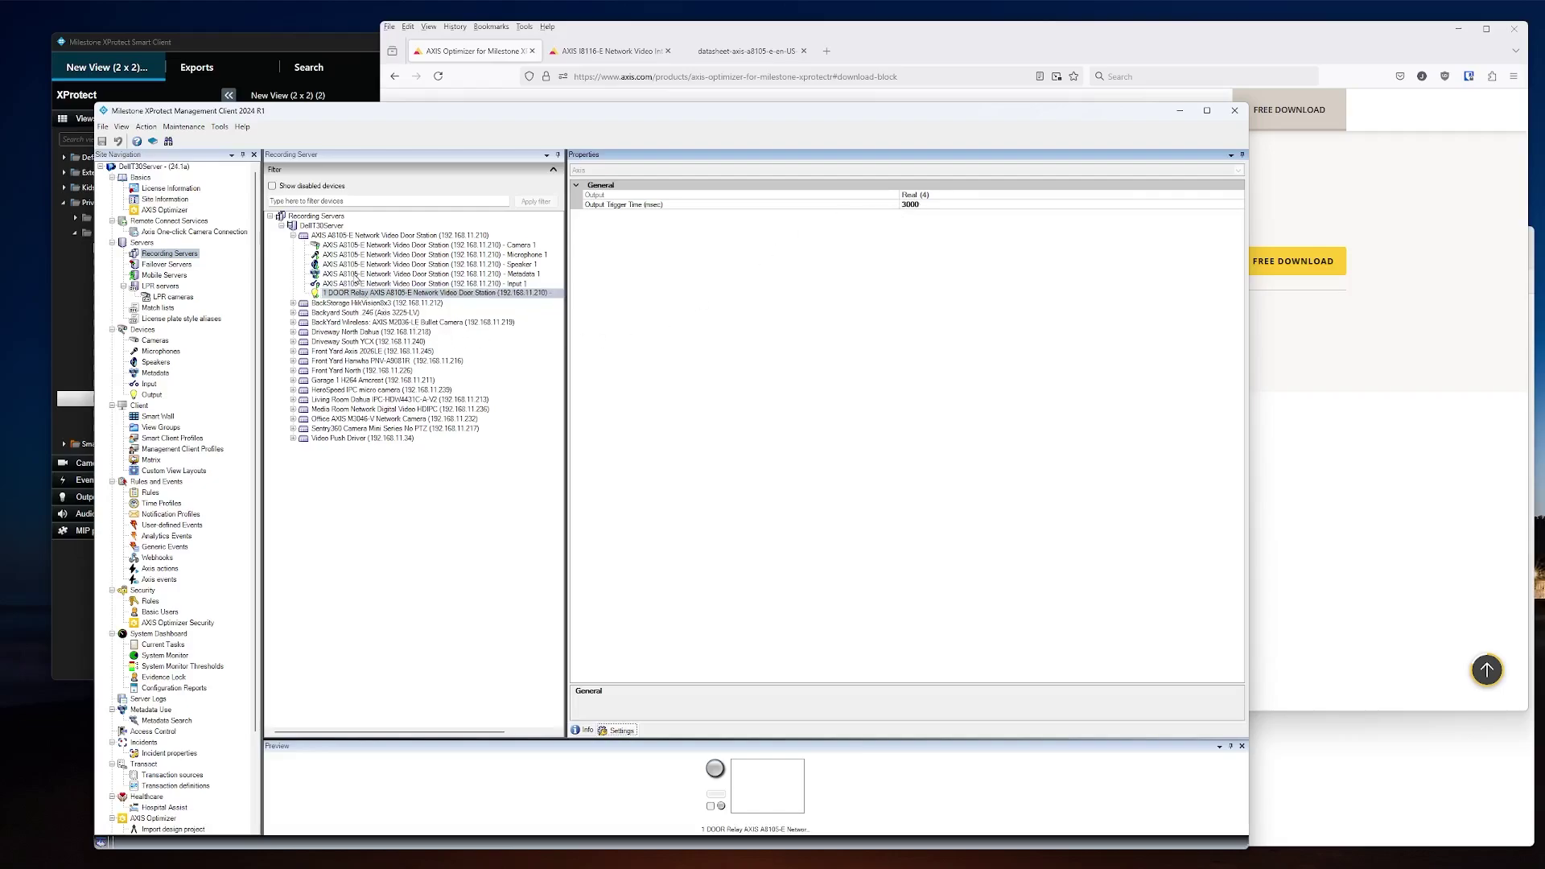
click(351, 265)
click(344, 255)
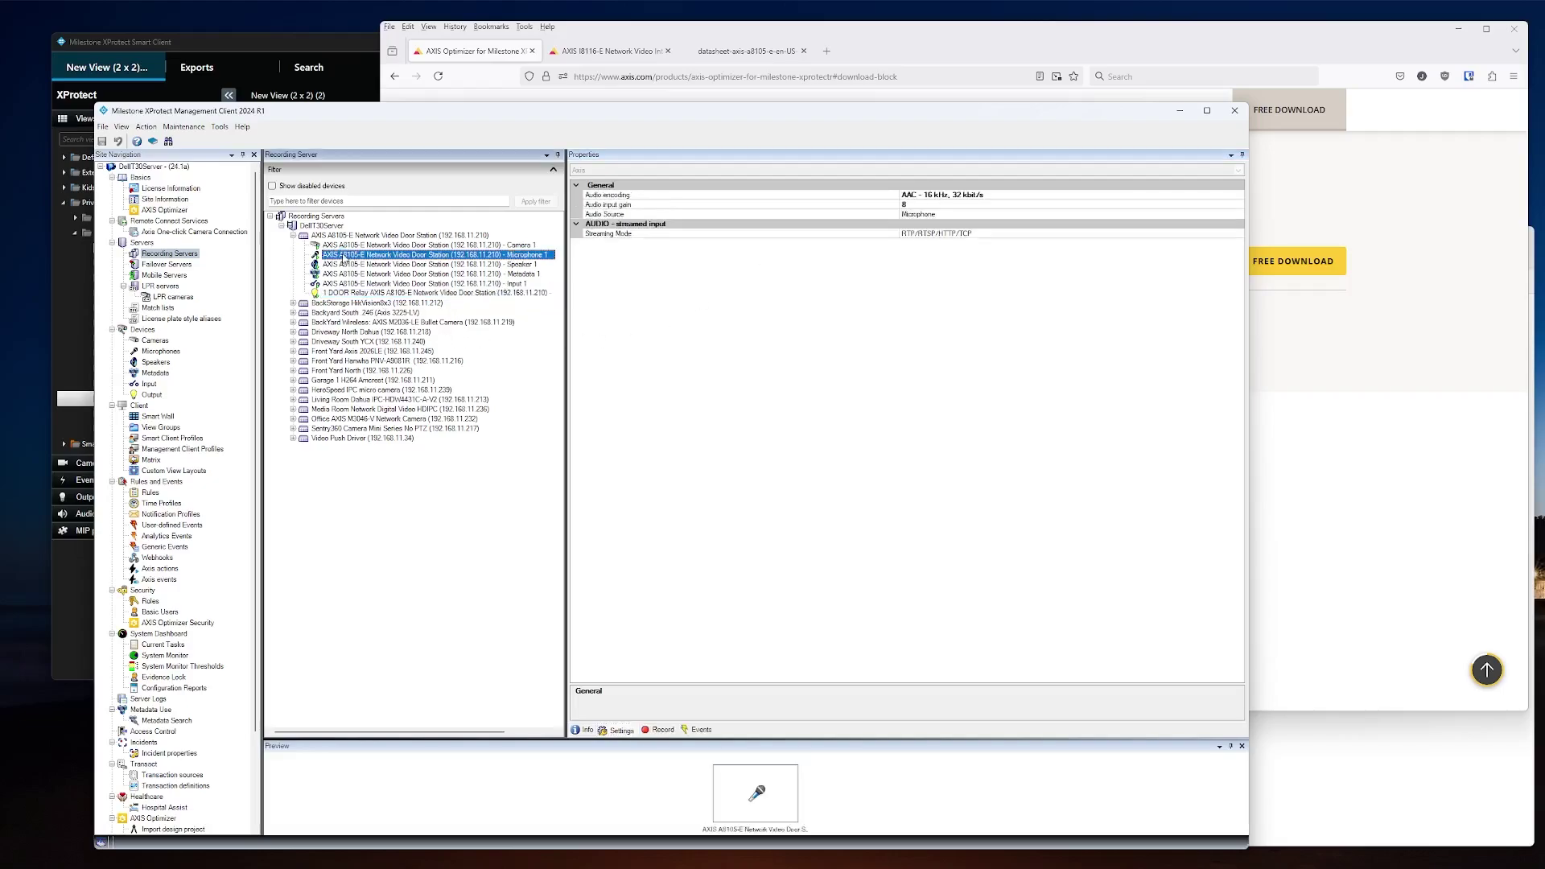
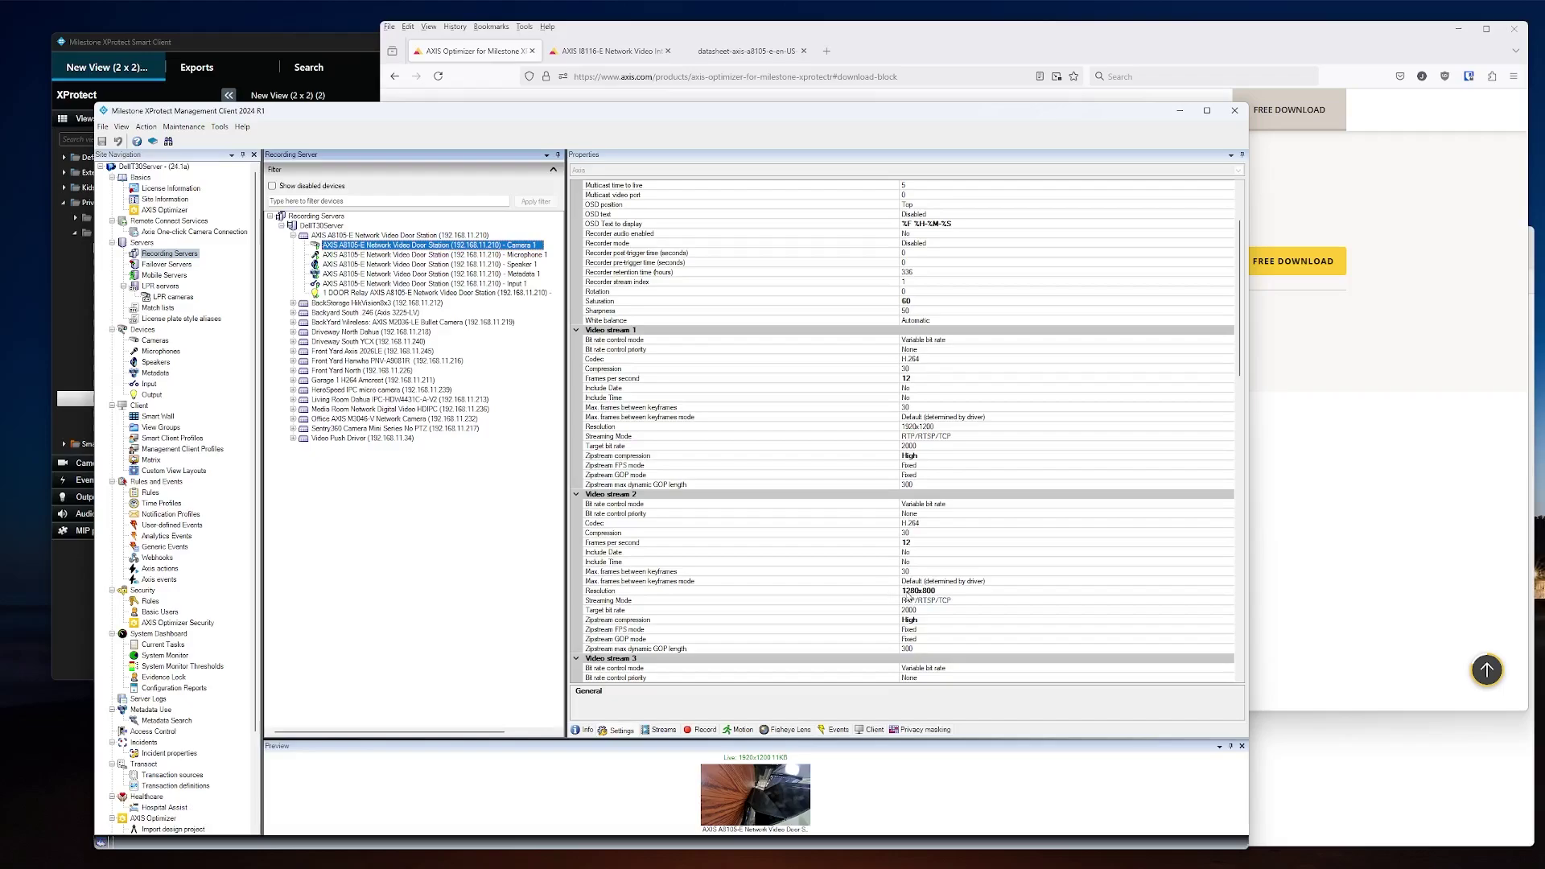
Examine the per-stream video settings of the door station's Camera 1 and its configured live and recording streams.
scroll(837, 593, down, 3)
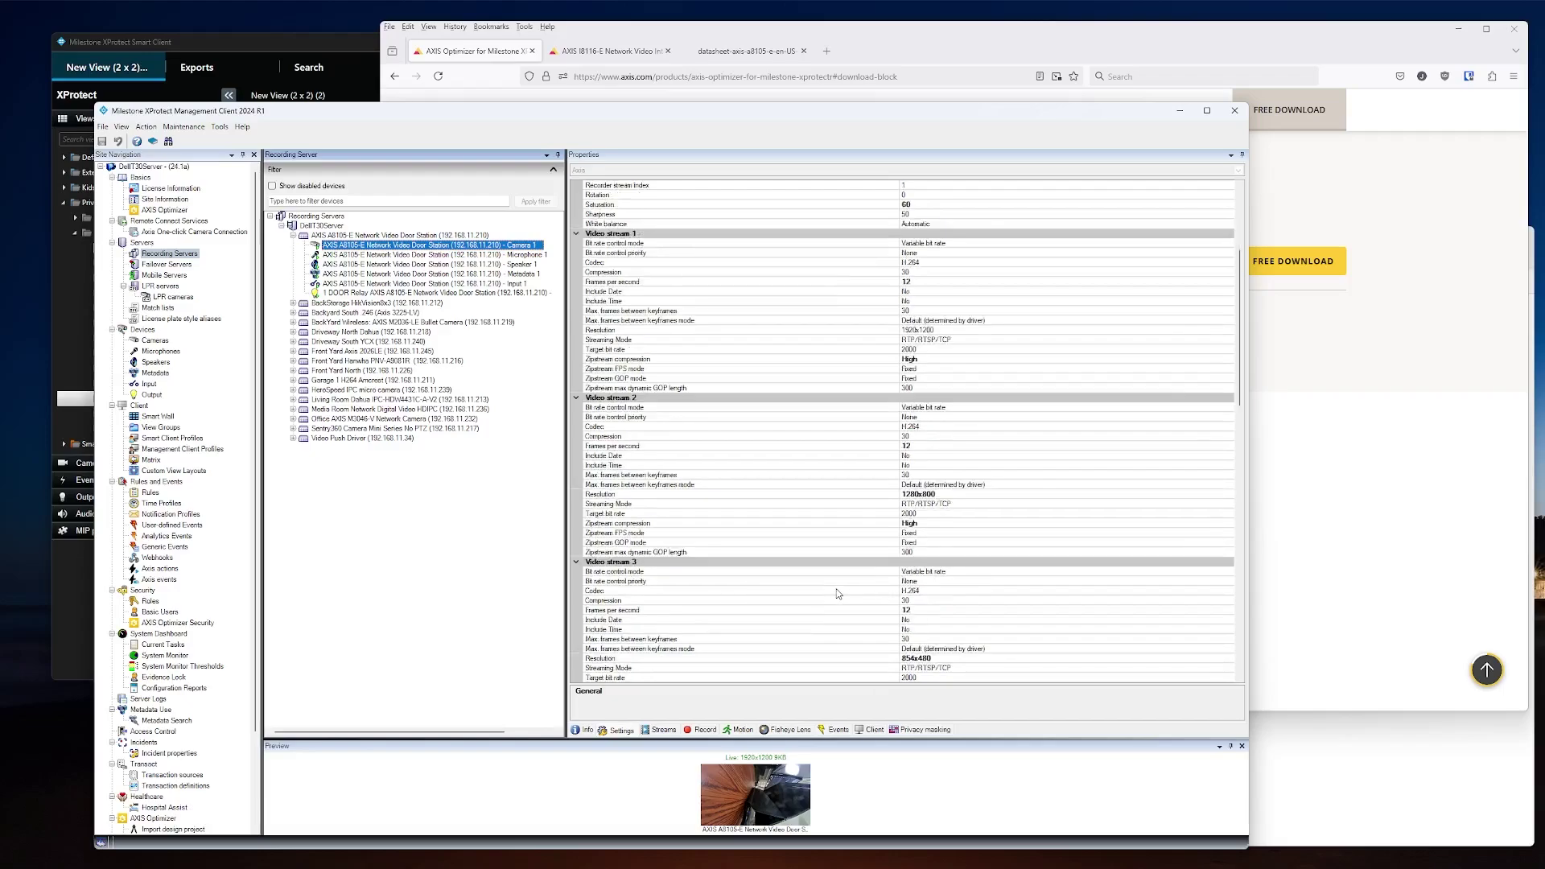
scroll(837, 593, down, 3)
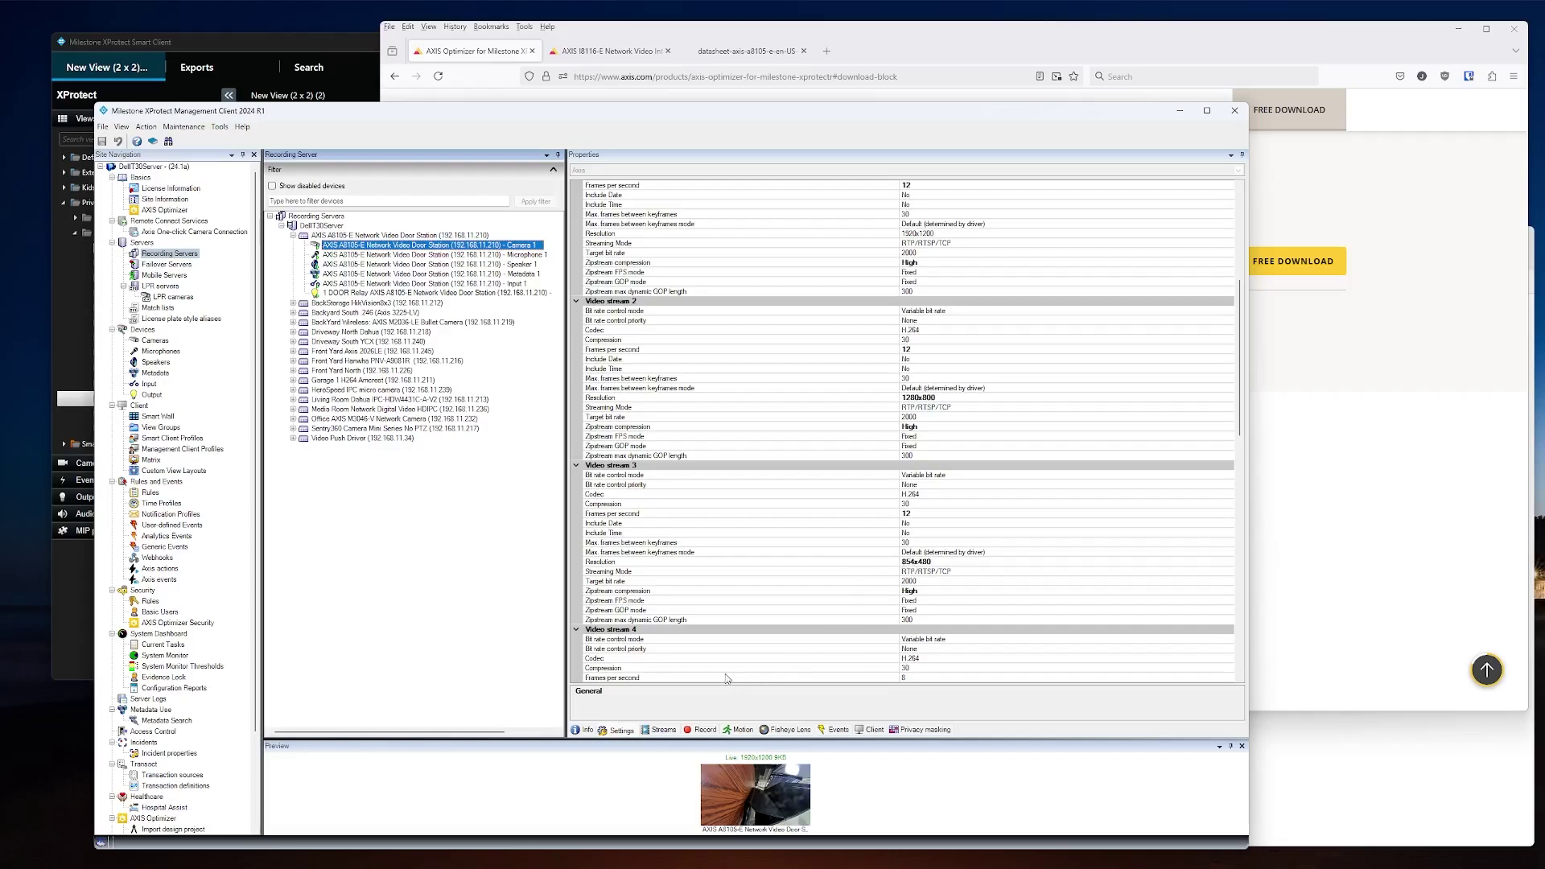
scroll(789, 534, up, 6)
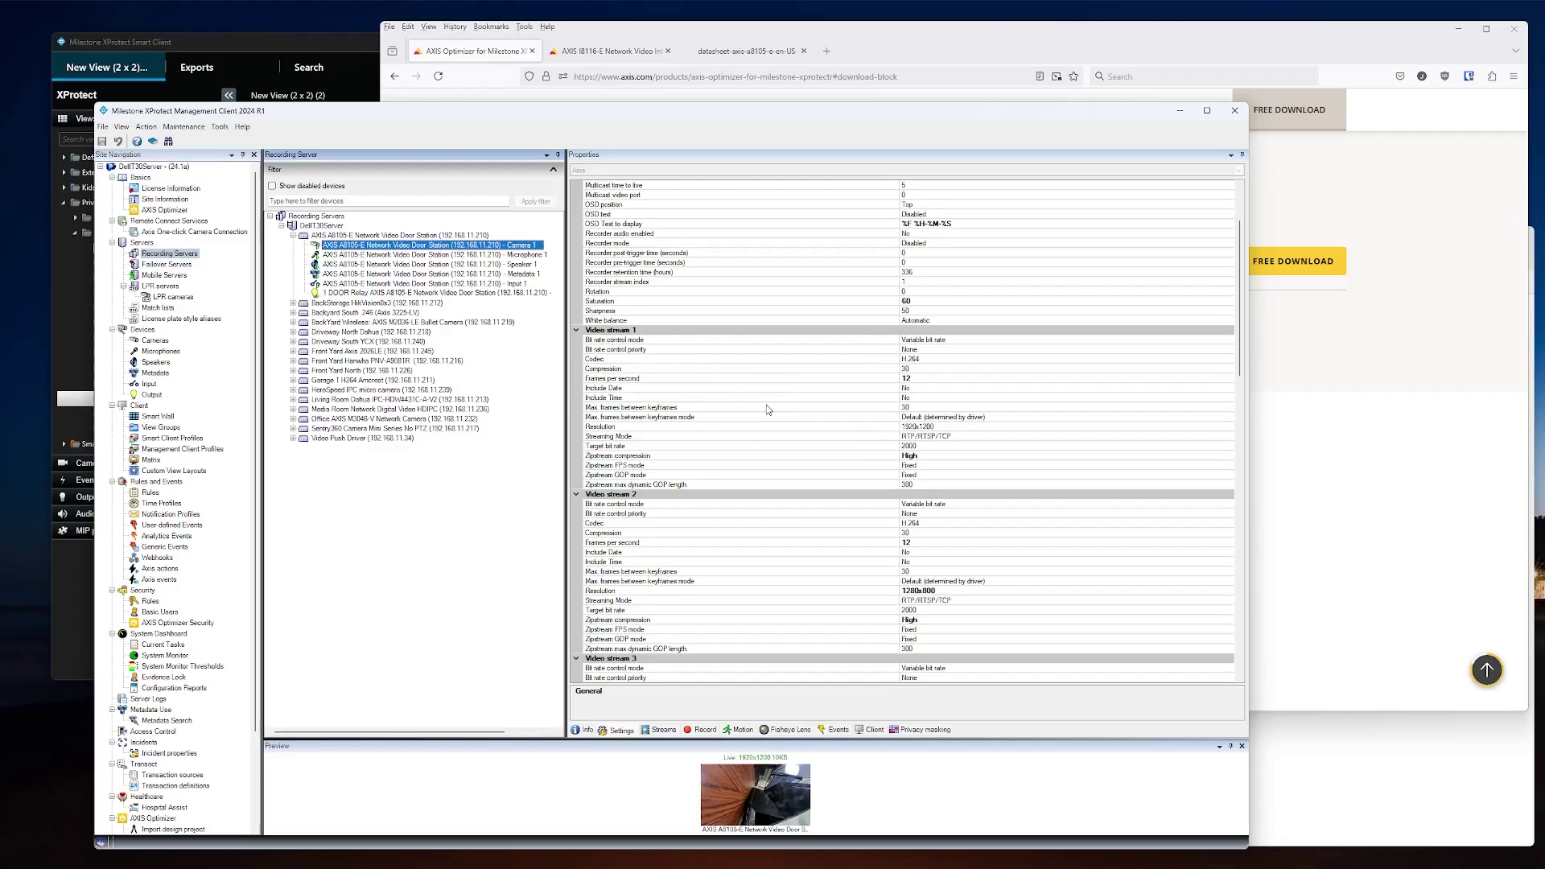
scroll(766, 404, down, 3)
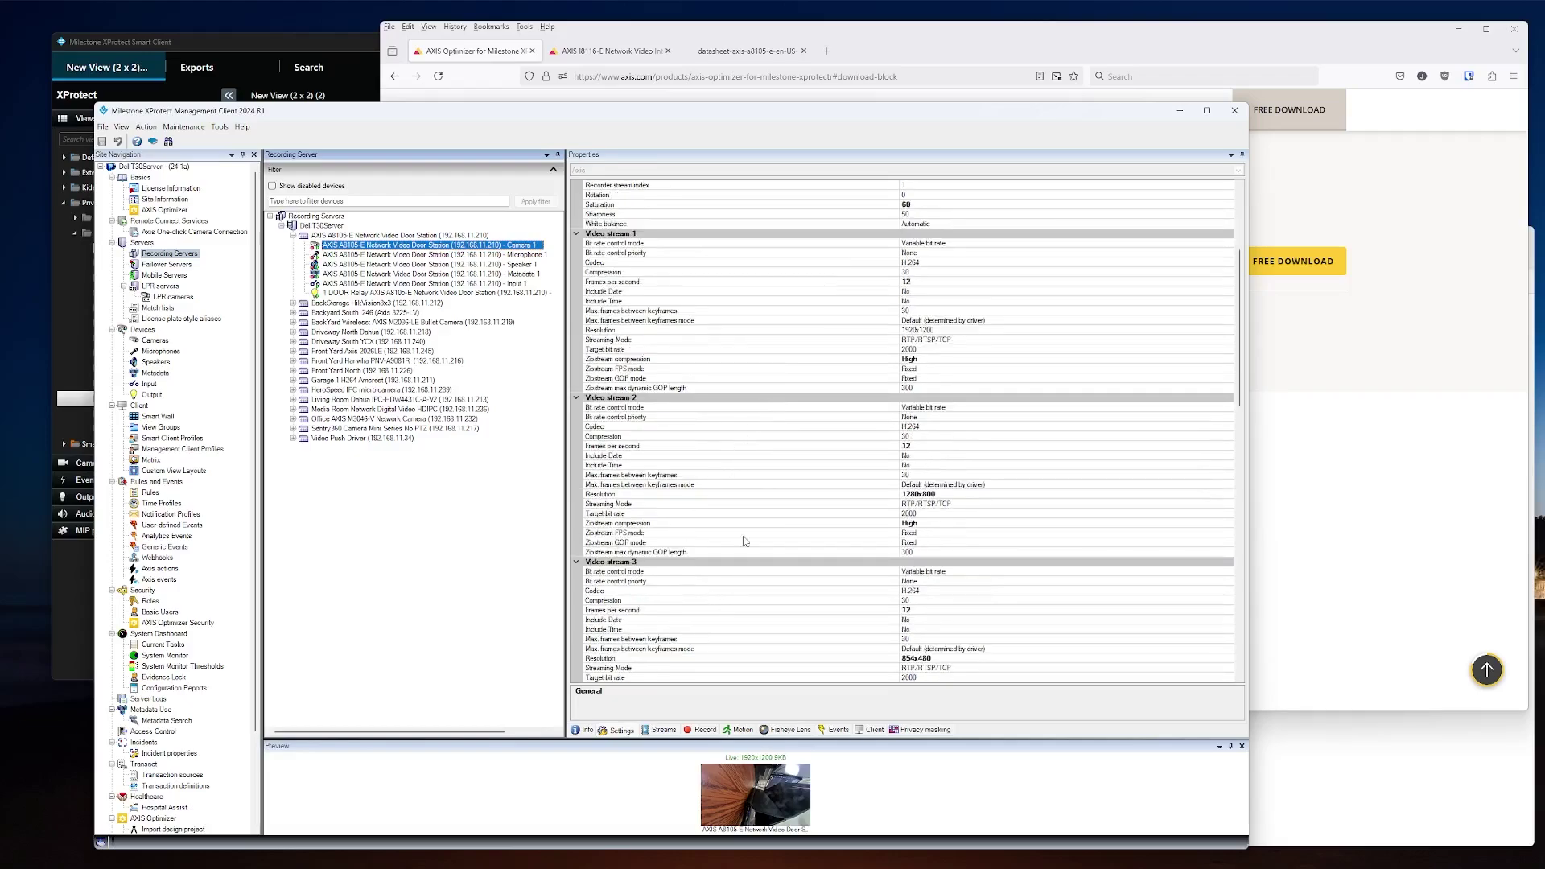
click(658, 729)
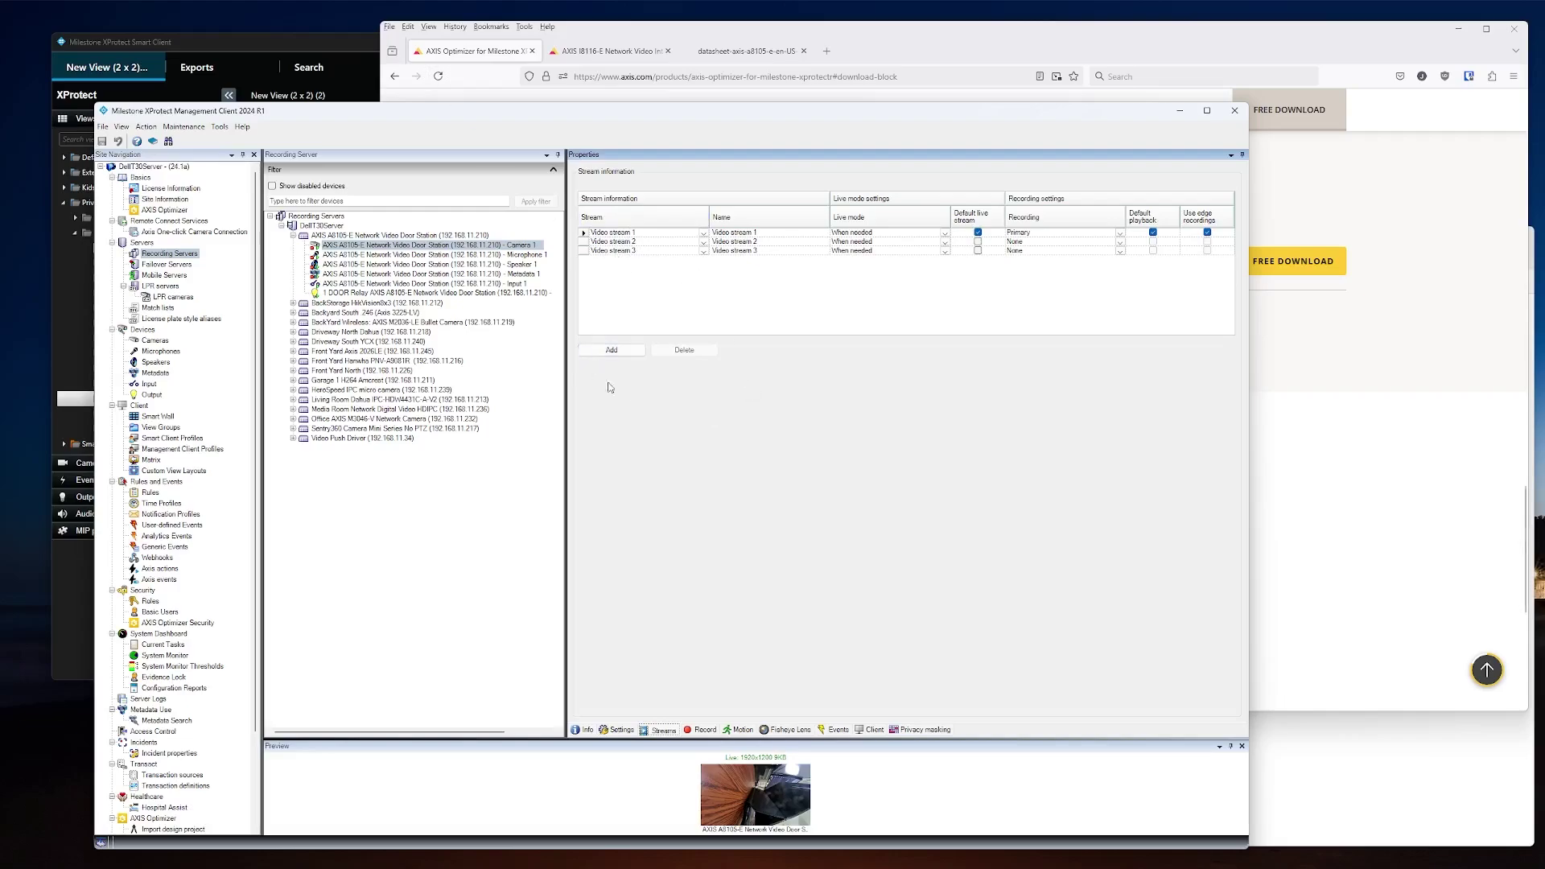
Switch to XProtect Smart Client and compare the door station camera's stream details in the grid, enlarged and digitally zoomed, then restore the full image.
click(296, 47)
mouse_move(302, 153)
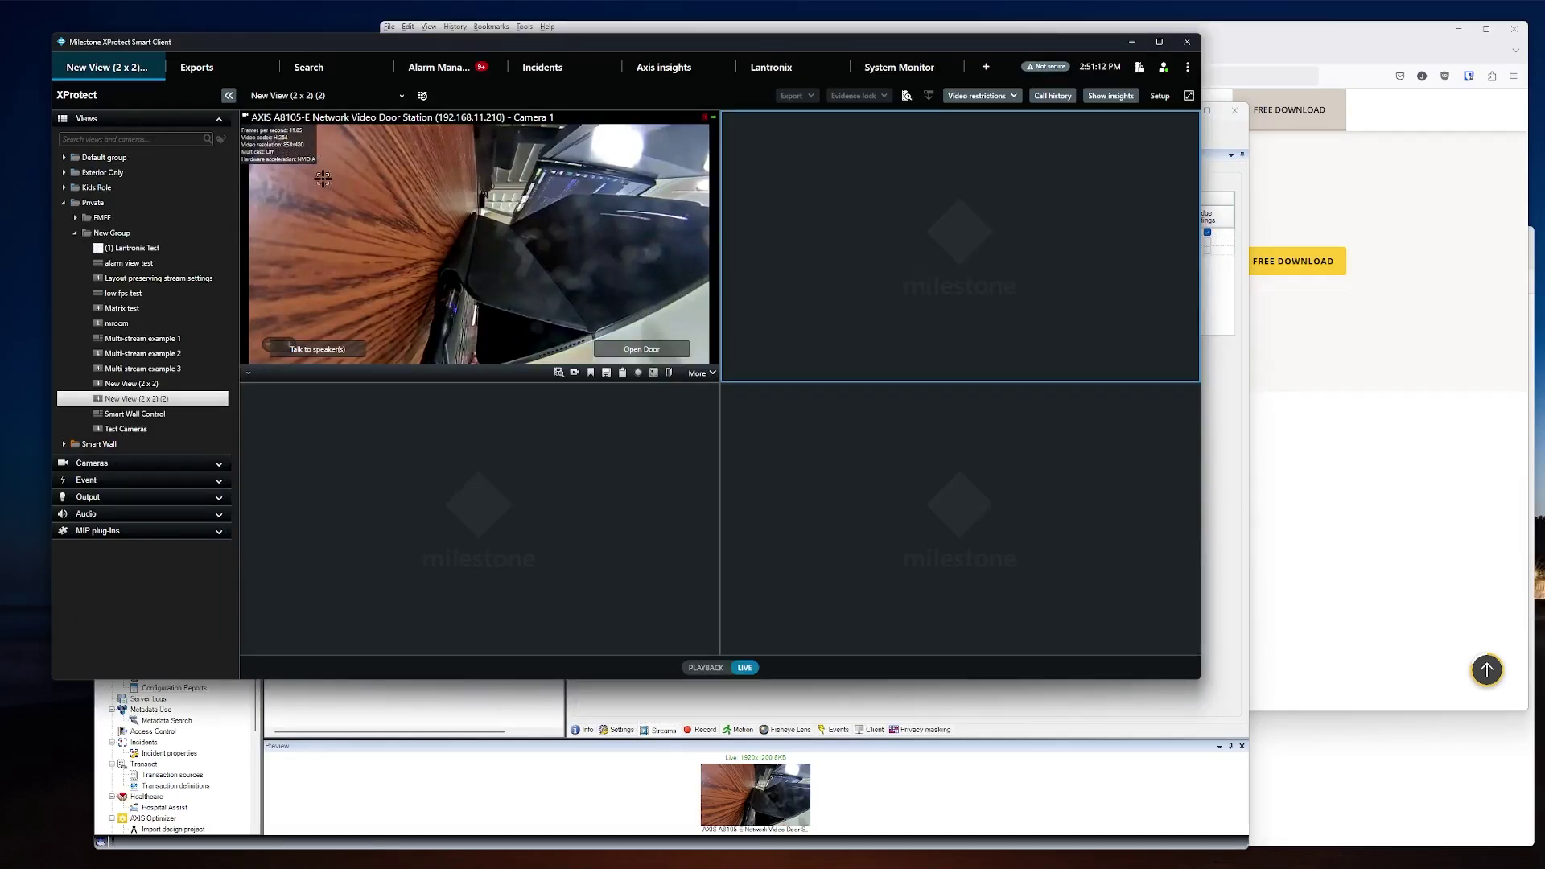
double_click(471, 197)
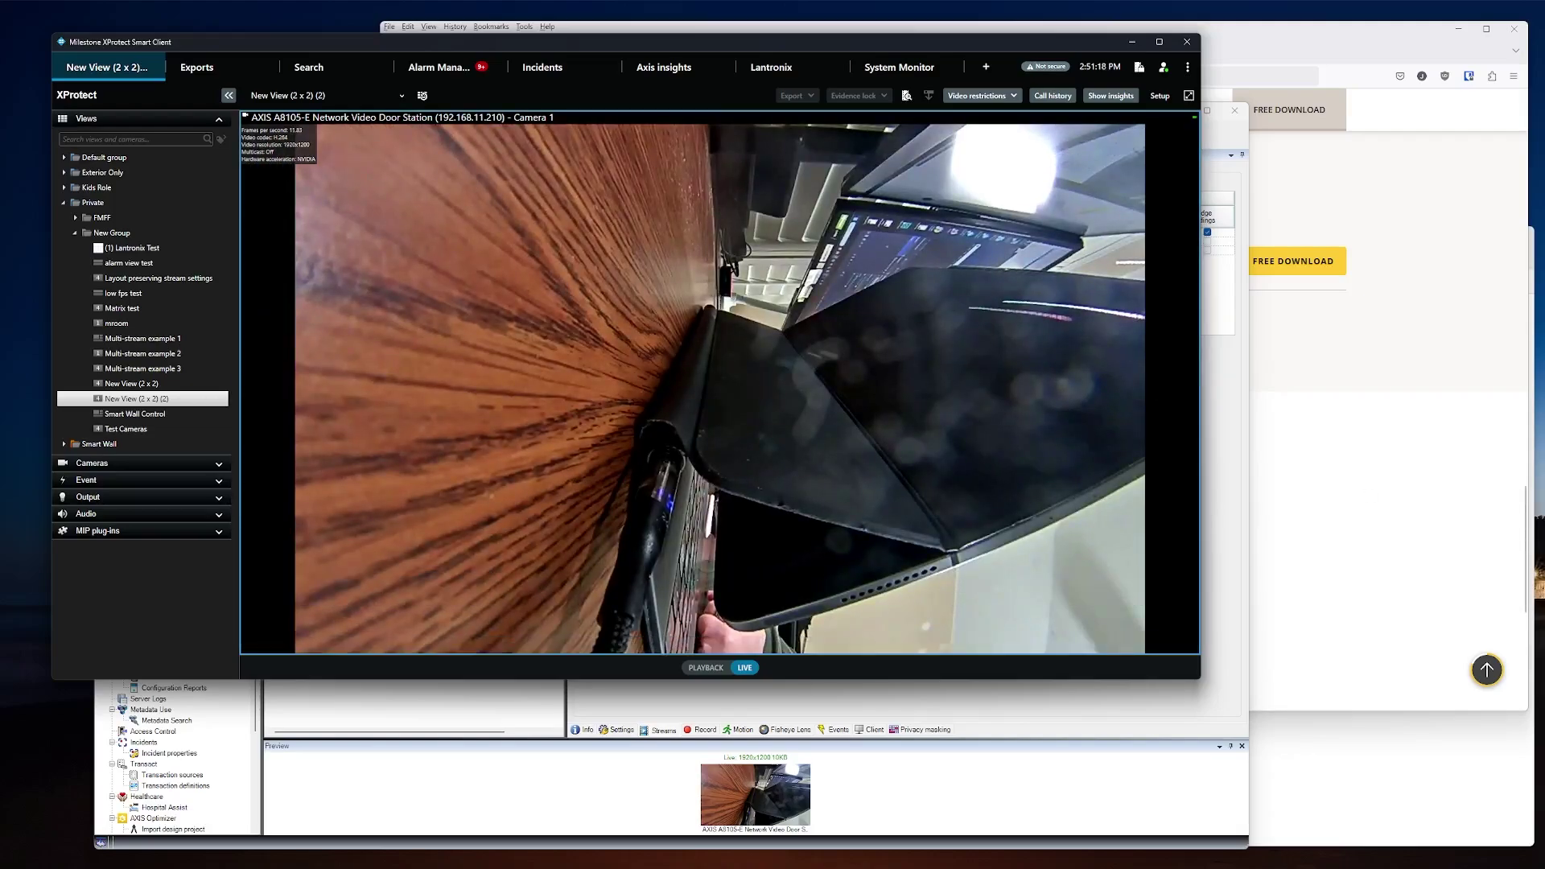
mouse_move(396, 143)
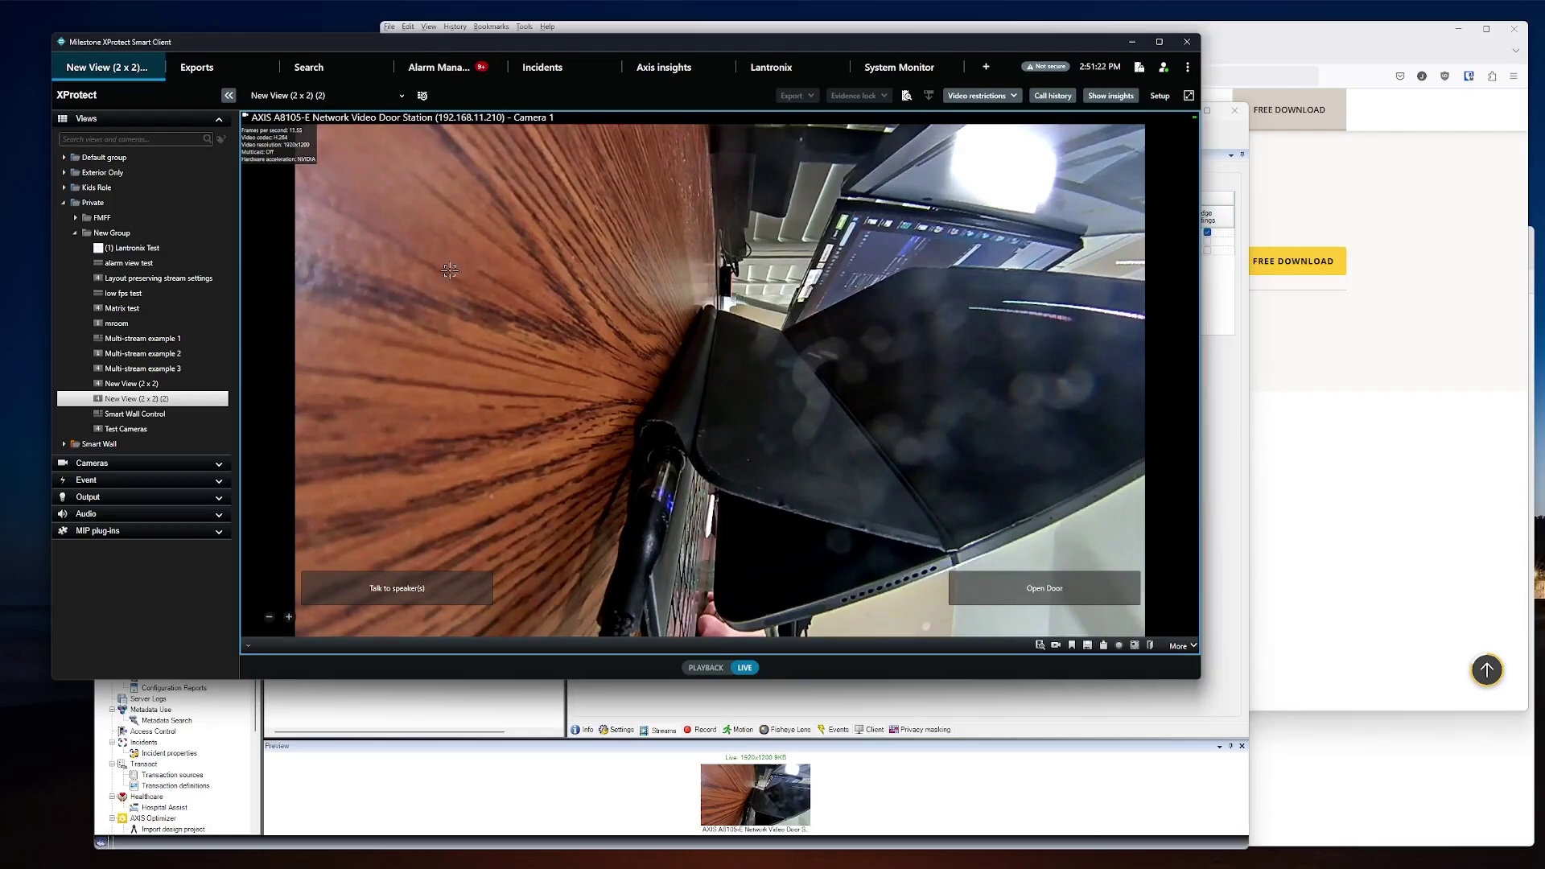
scroll(450, 271, up, 2)
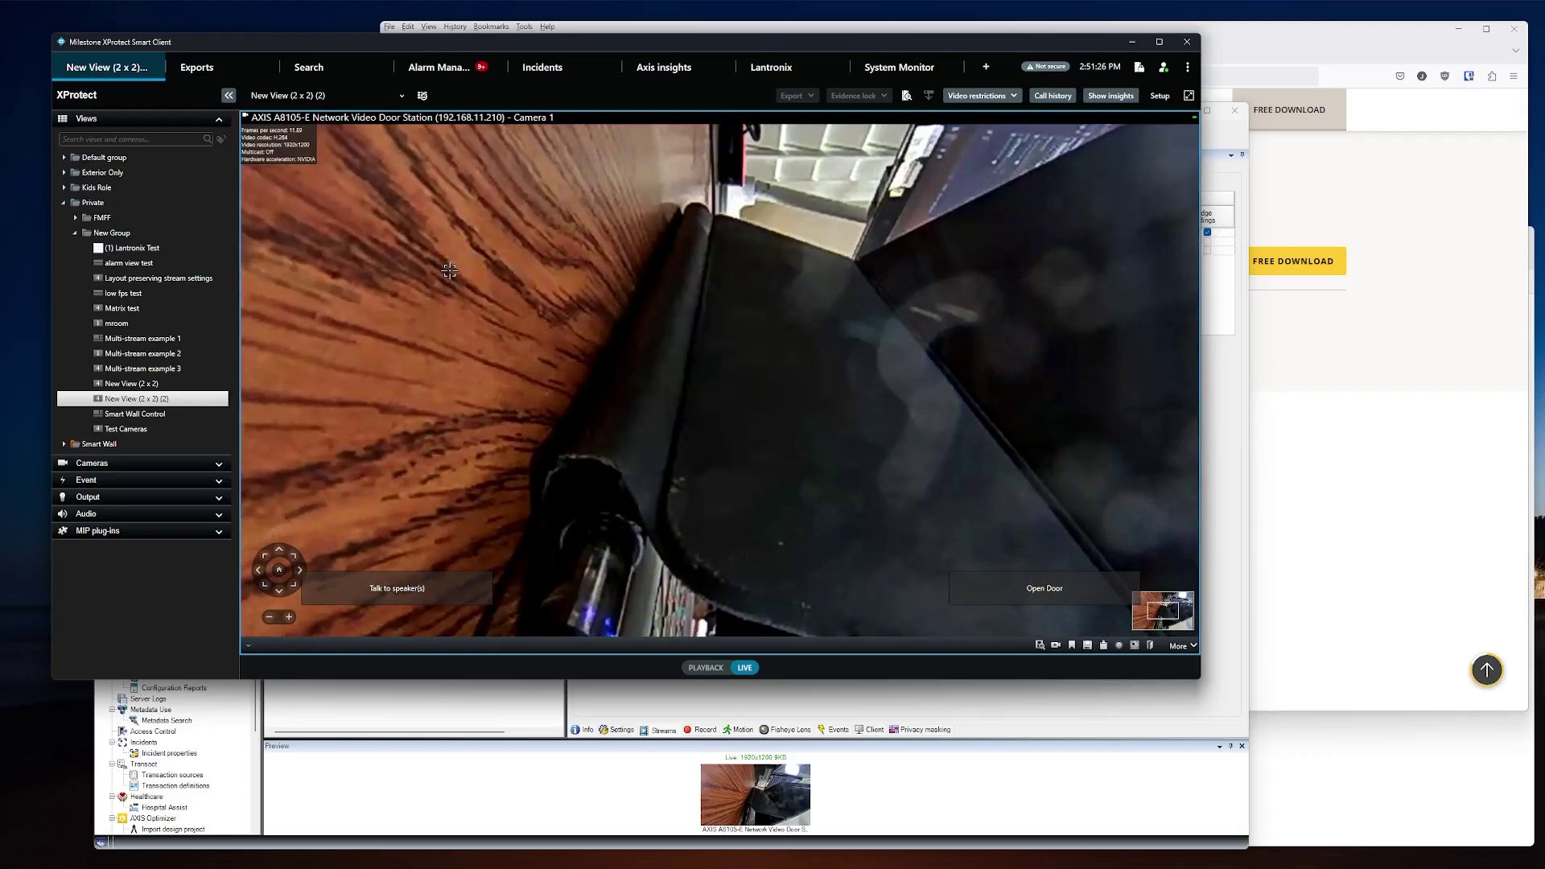
double_click(450, 270)
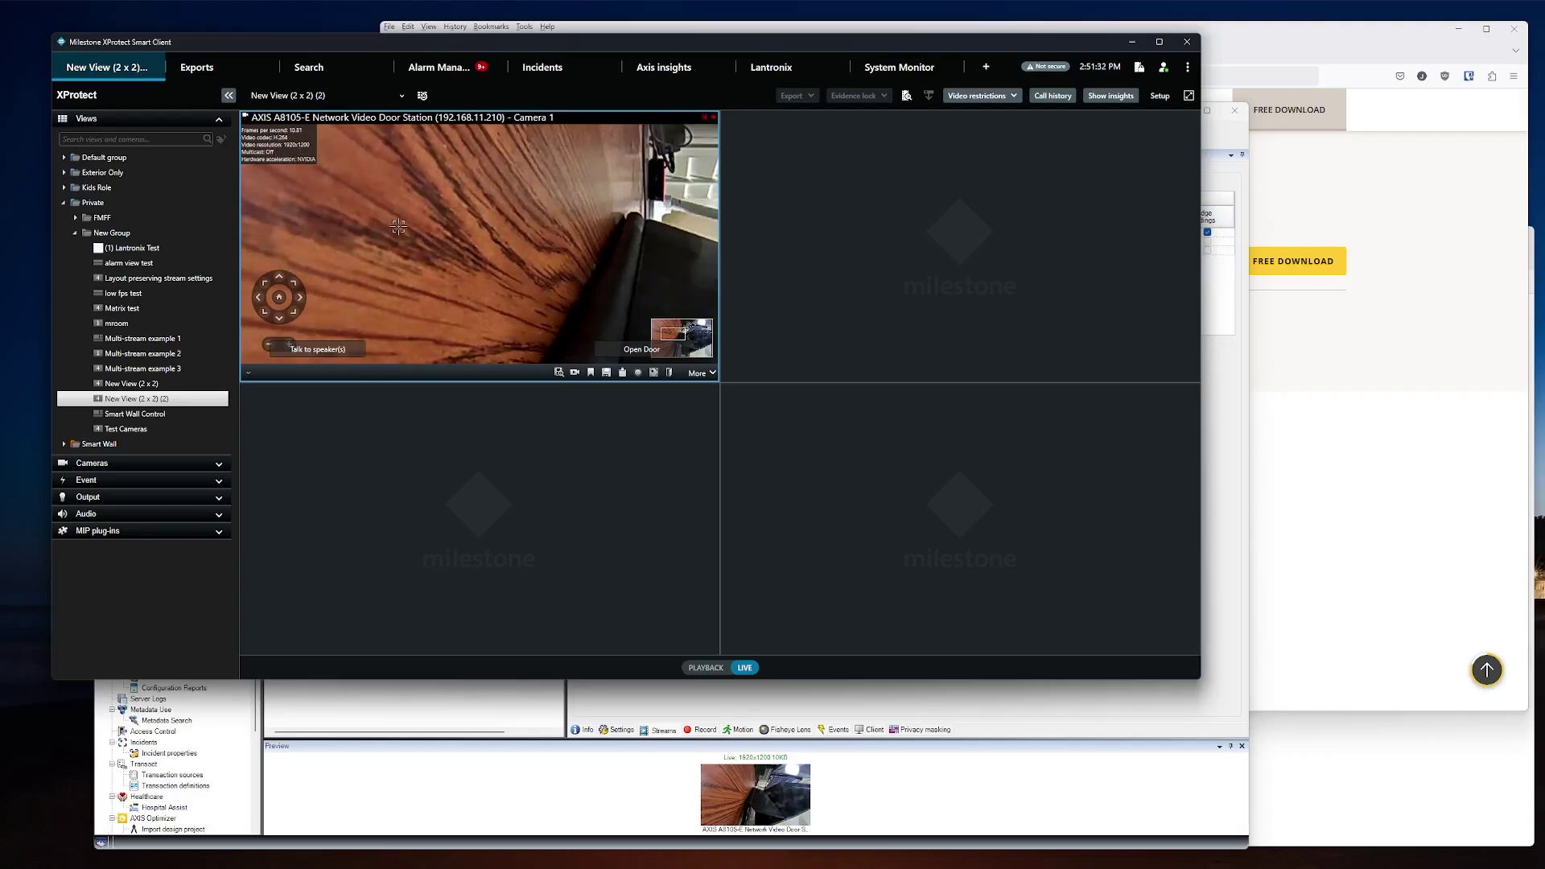
scroll(398, 226, down, 5)
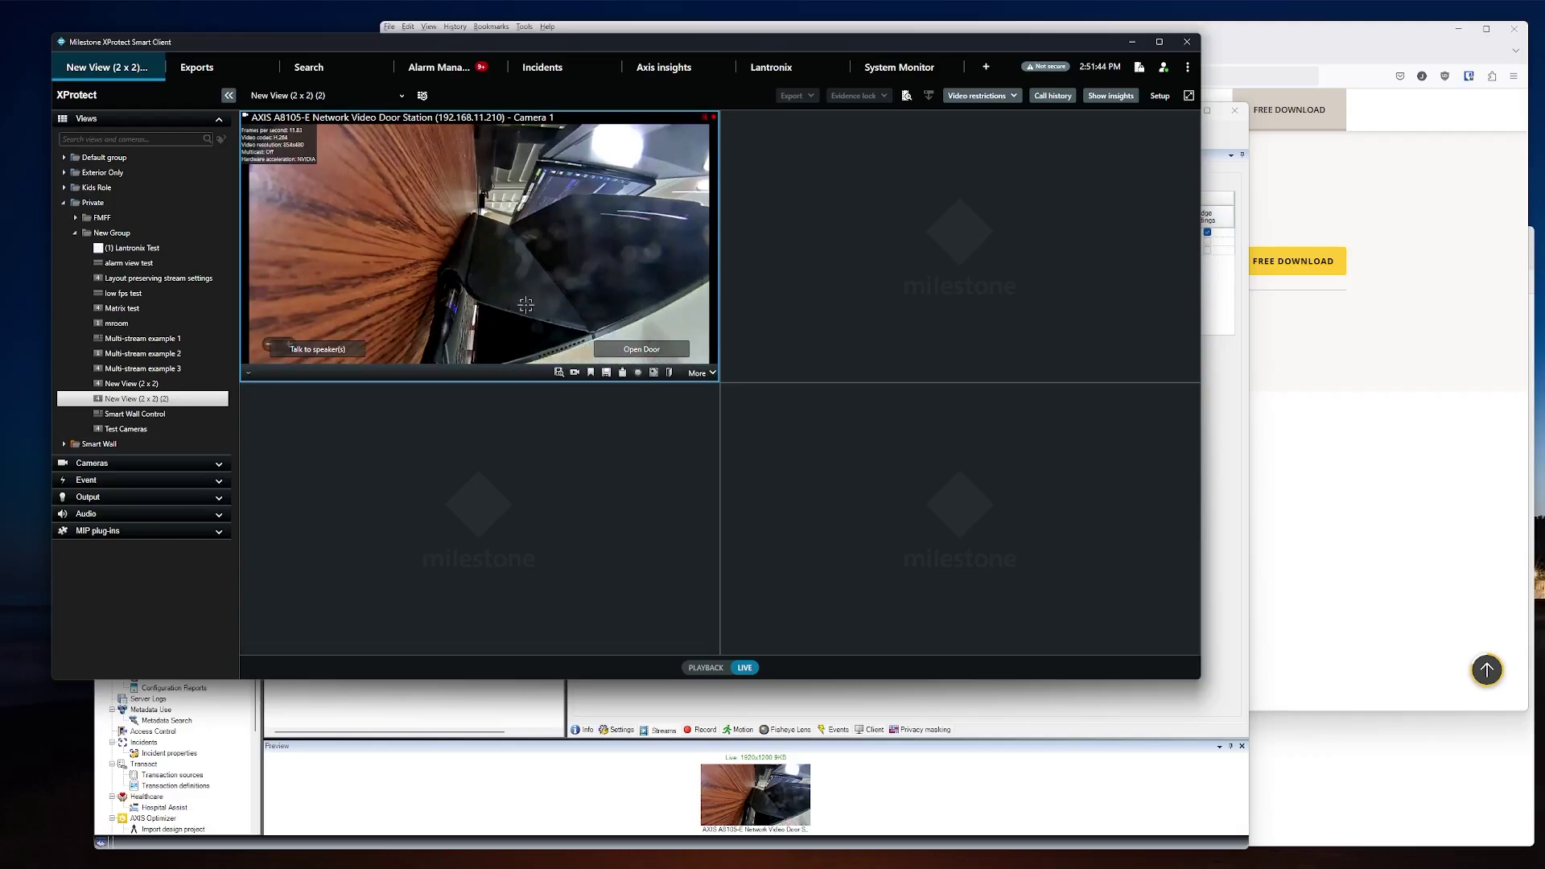
click(767, 282)
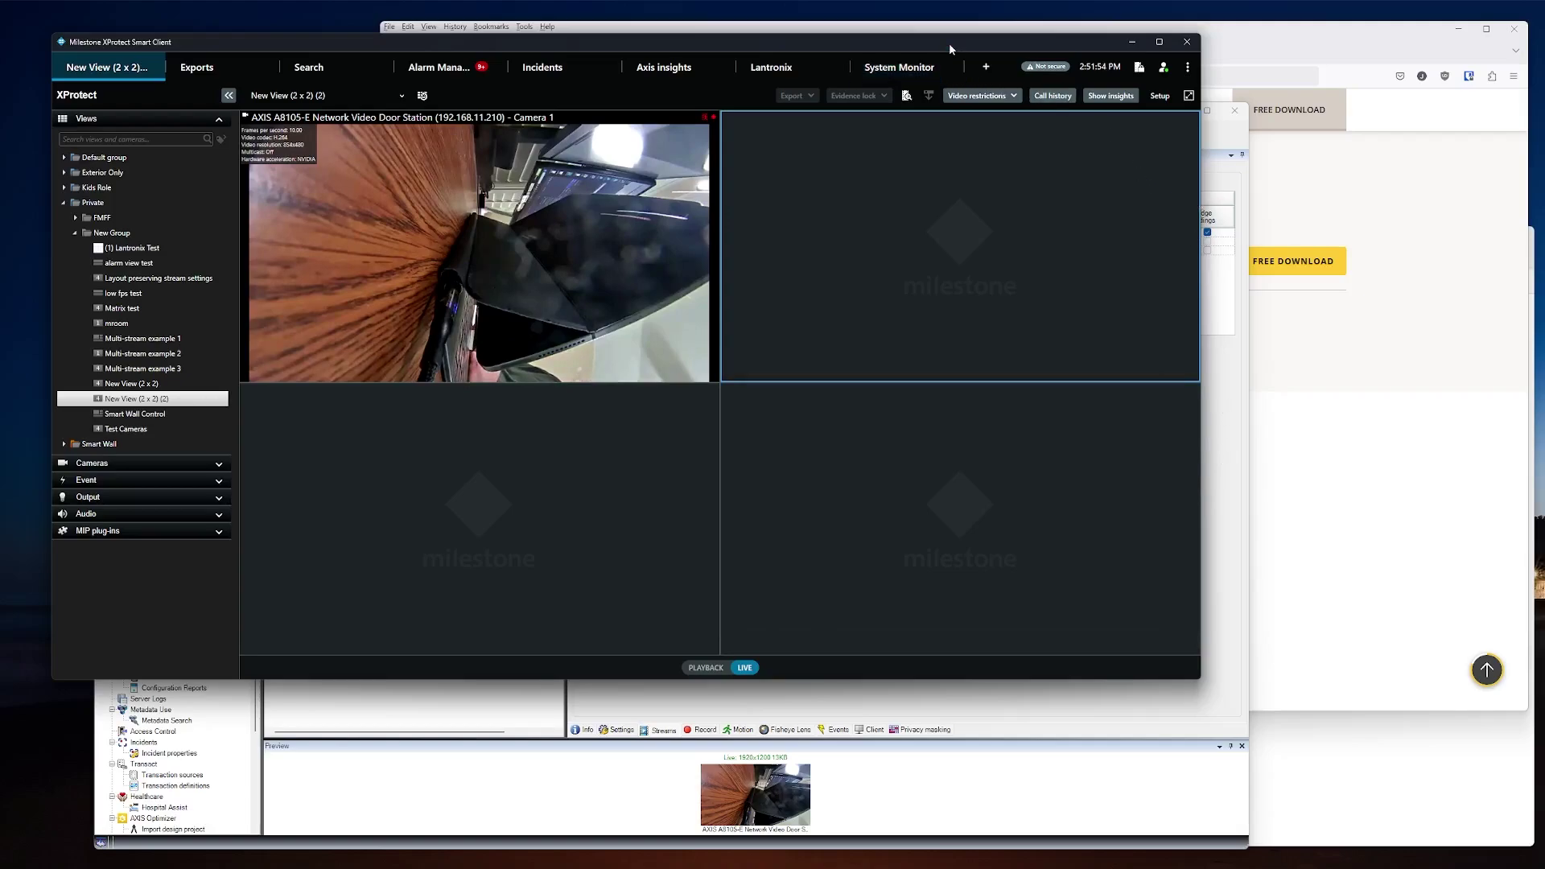
Move the Smart Client window aside and merge the door station's web interface tab into the main browser window.
drag(949, 41, 1295, 79)
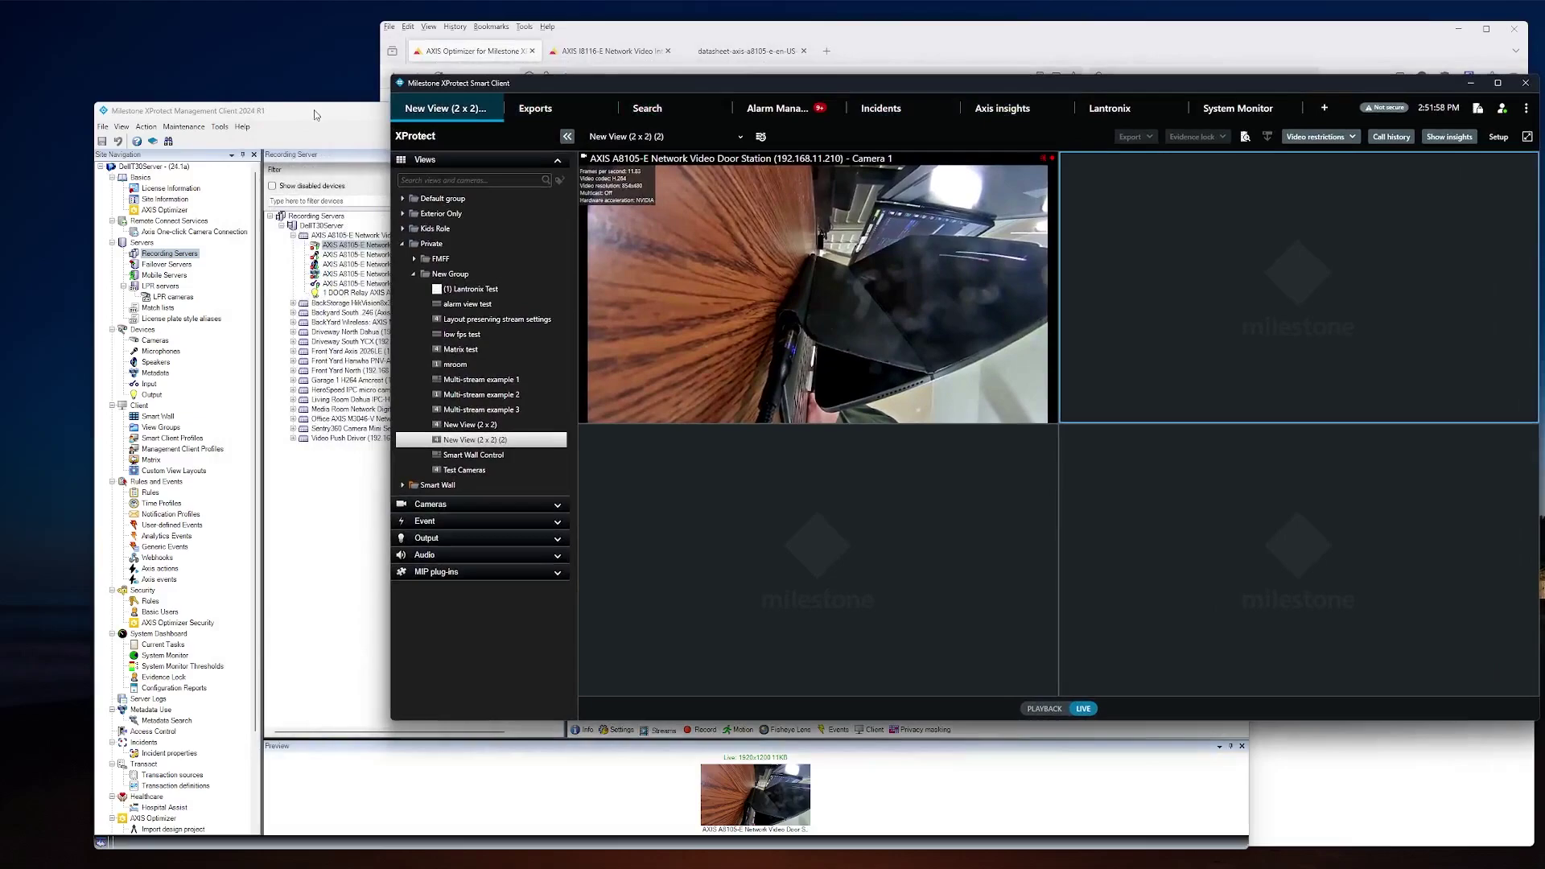
click(696, 32)
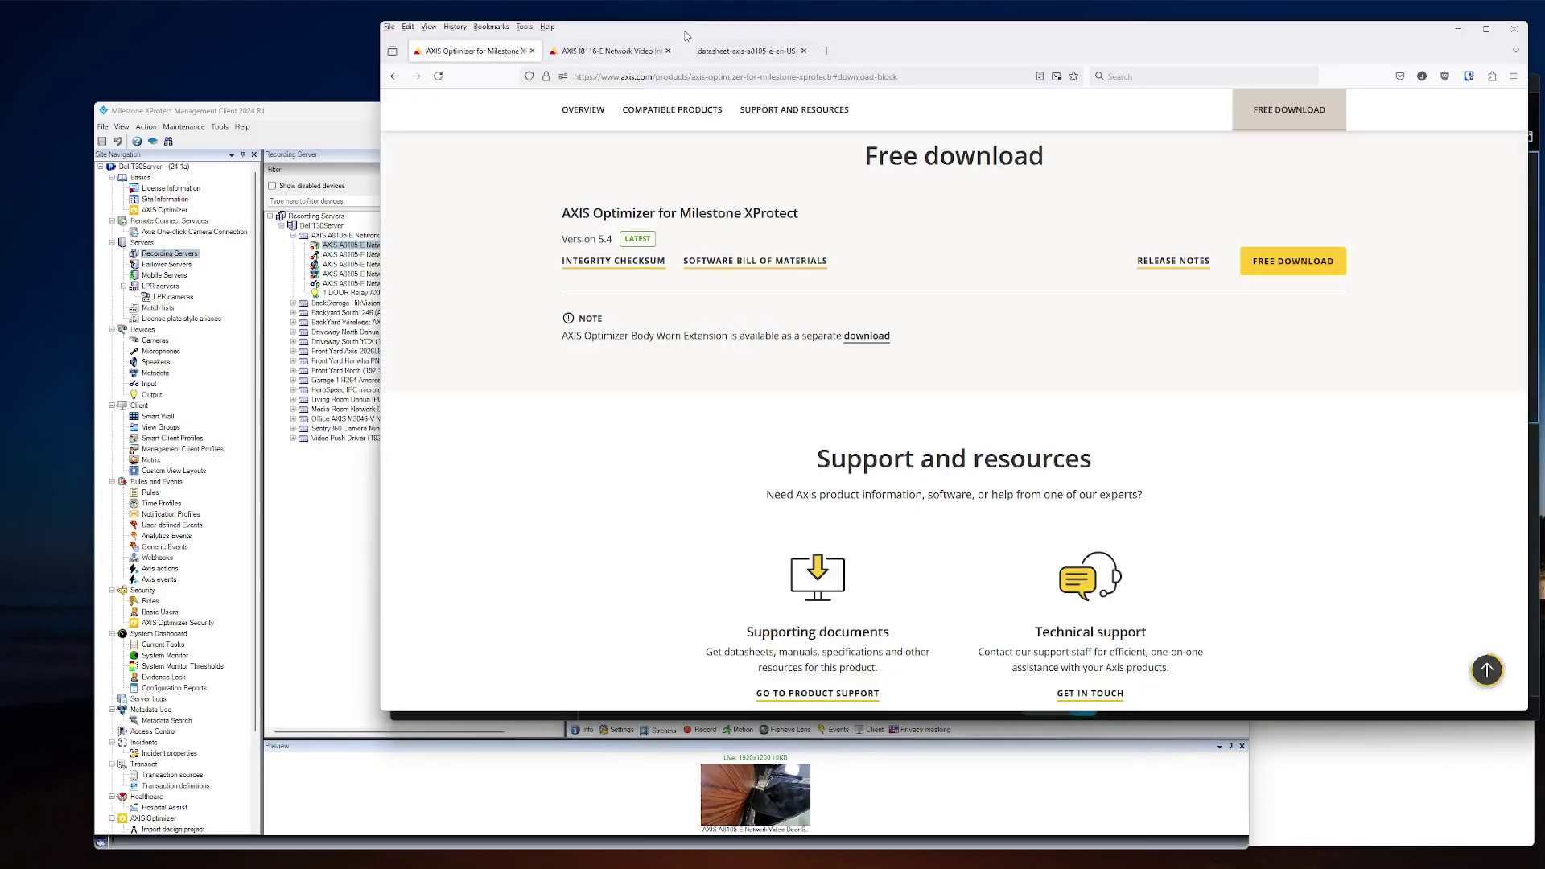
click(1305, 795)
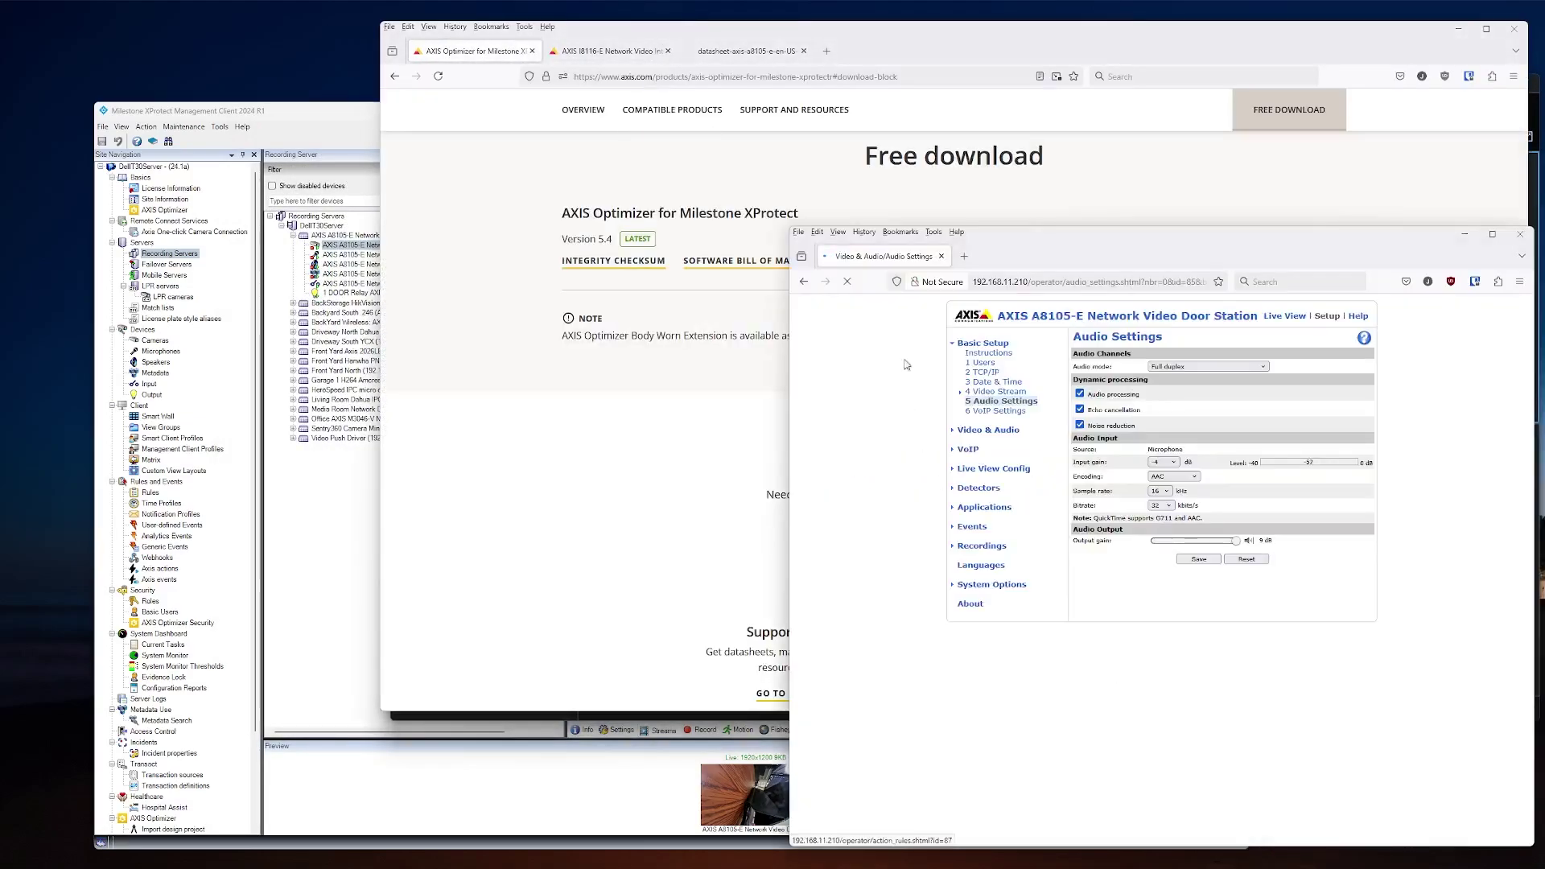
drag(877, 260, 843, 58)
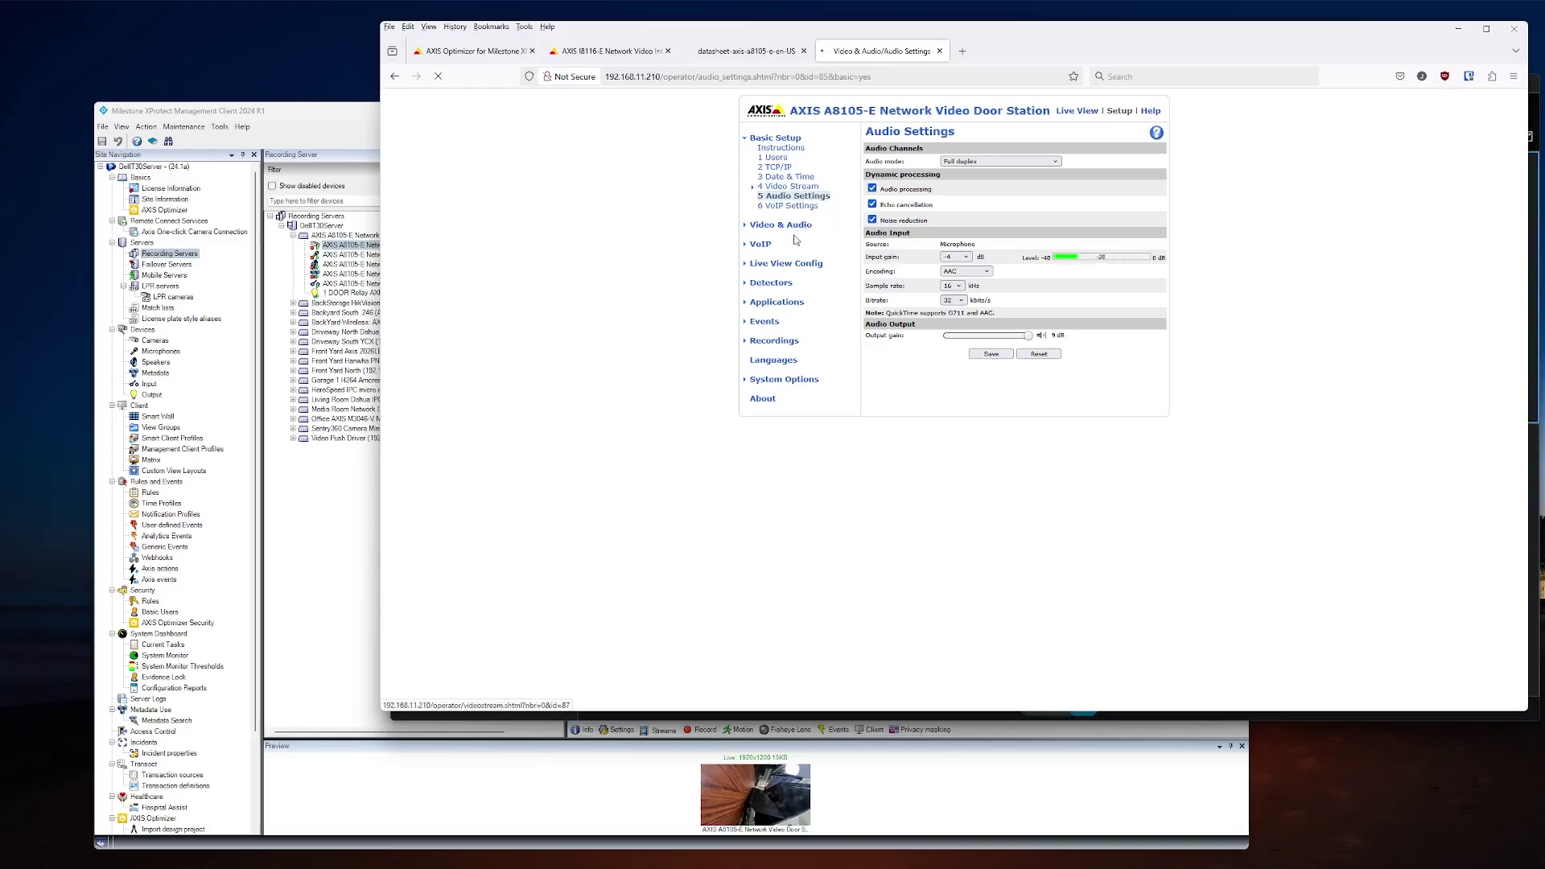
Examine the door station's action rules, the recipient choices of the BUTTON: VMS call rule, and the VMS Settings and VoIP Overview.
click(758, 324)
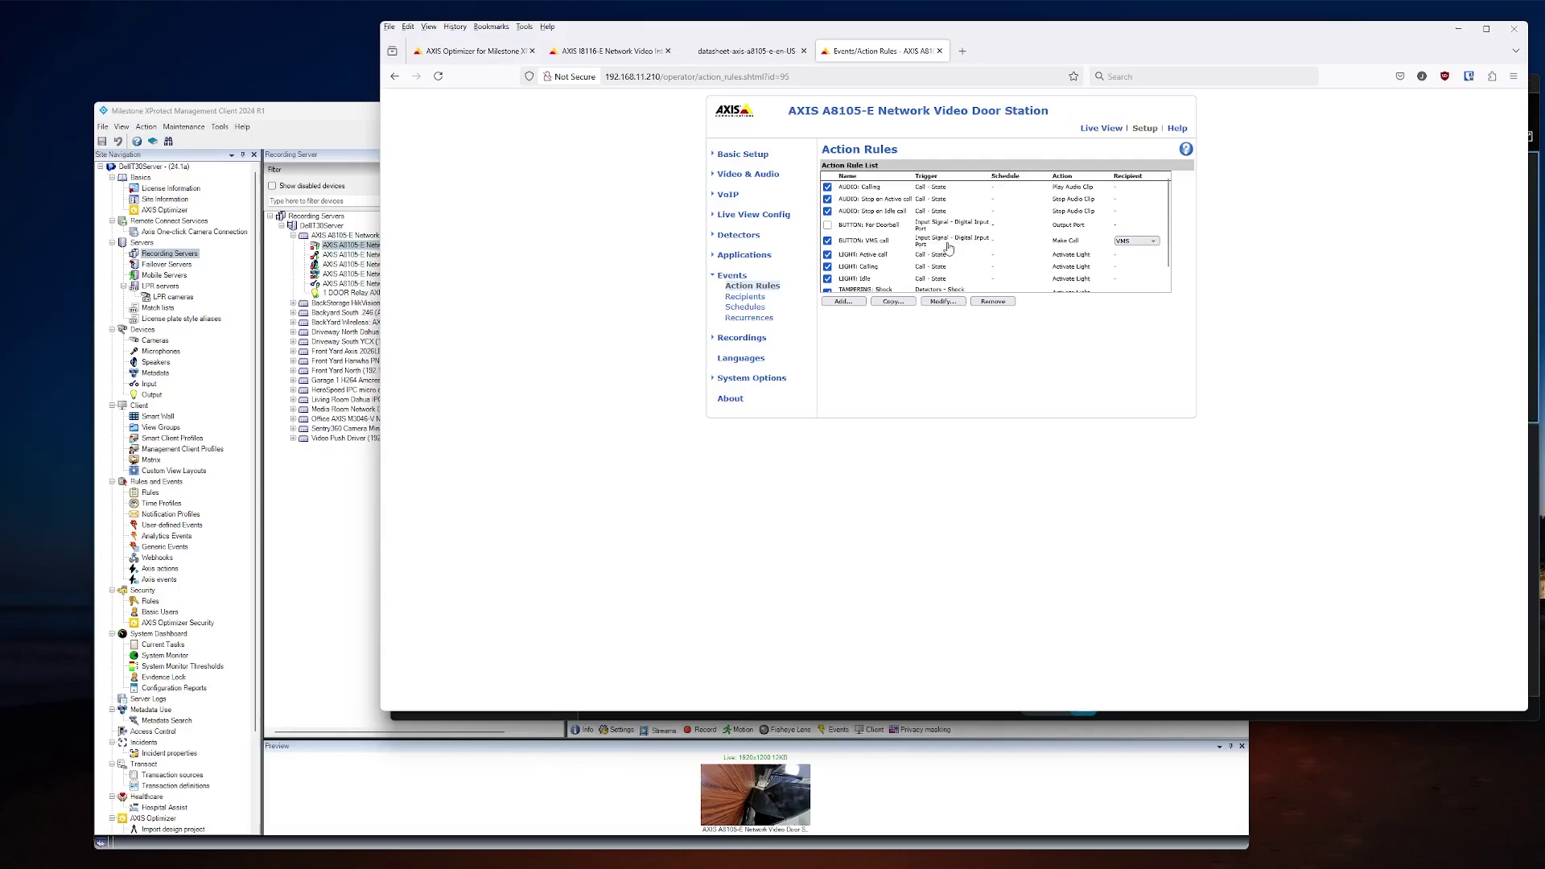
click(1153, 241)
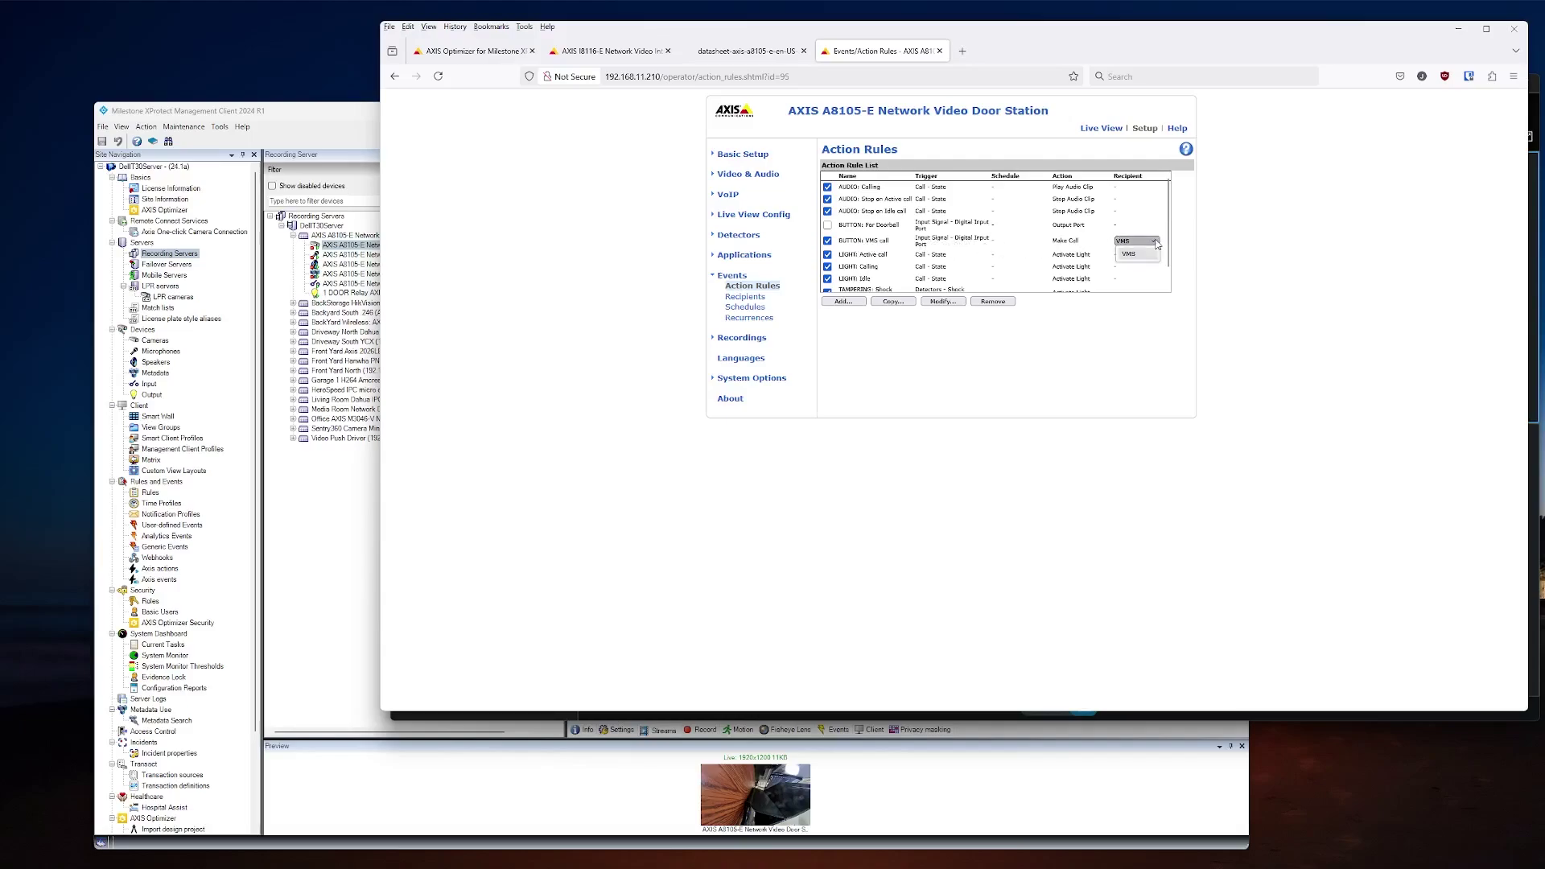
click(1156, 244)
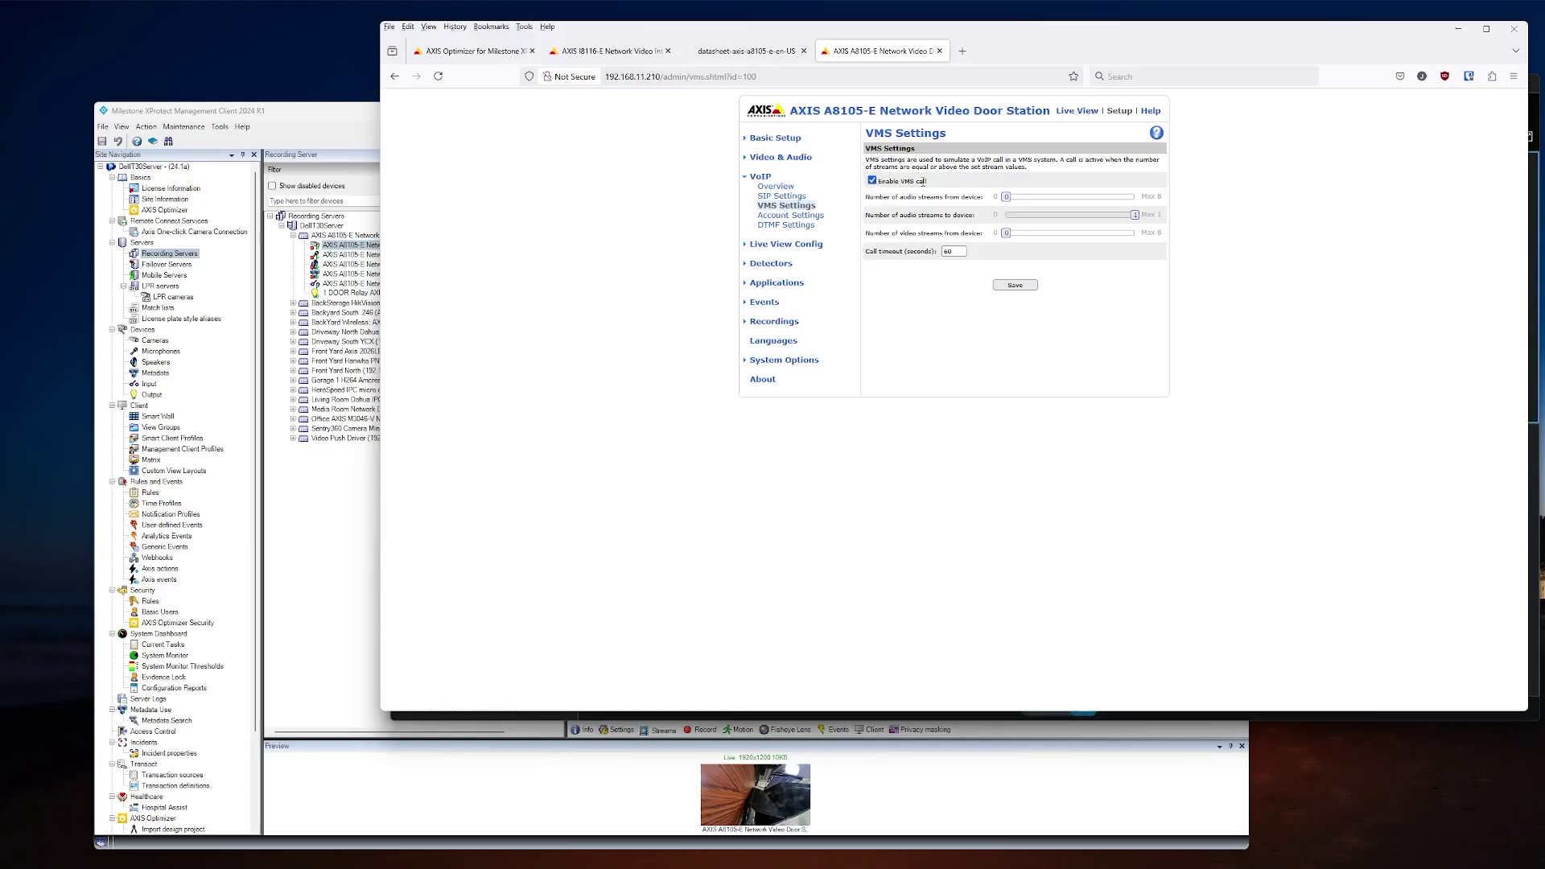
click(947, 251)
click(768, 187)
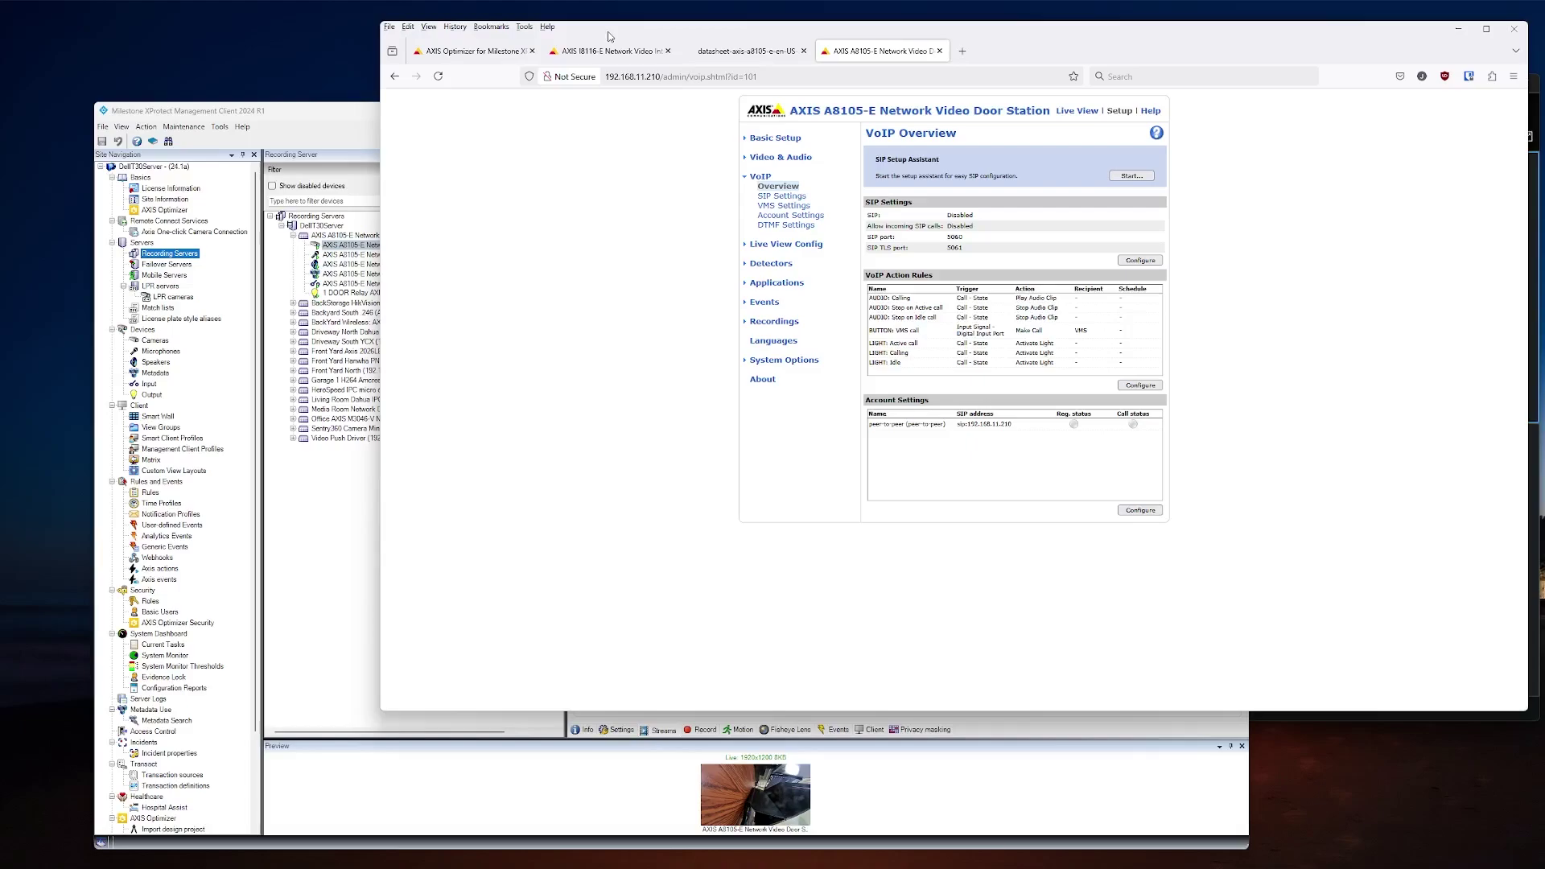
Switch to XProtect Smart Client and review the Axis intercom options in its settings.
click(324, 508)
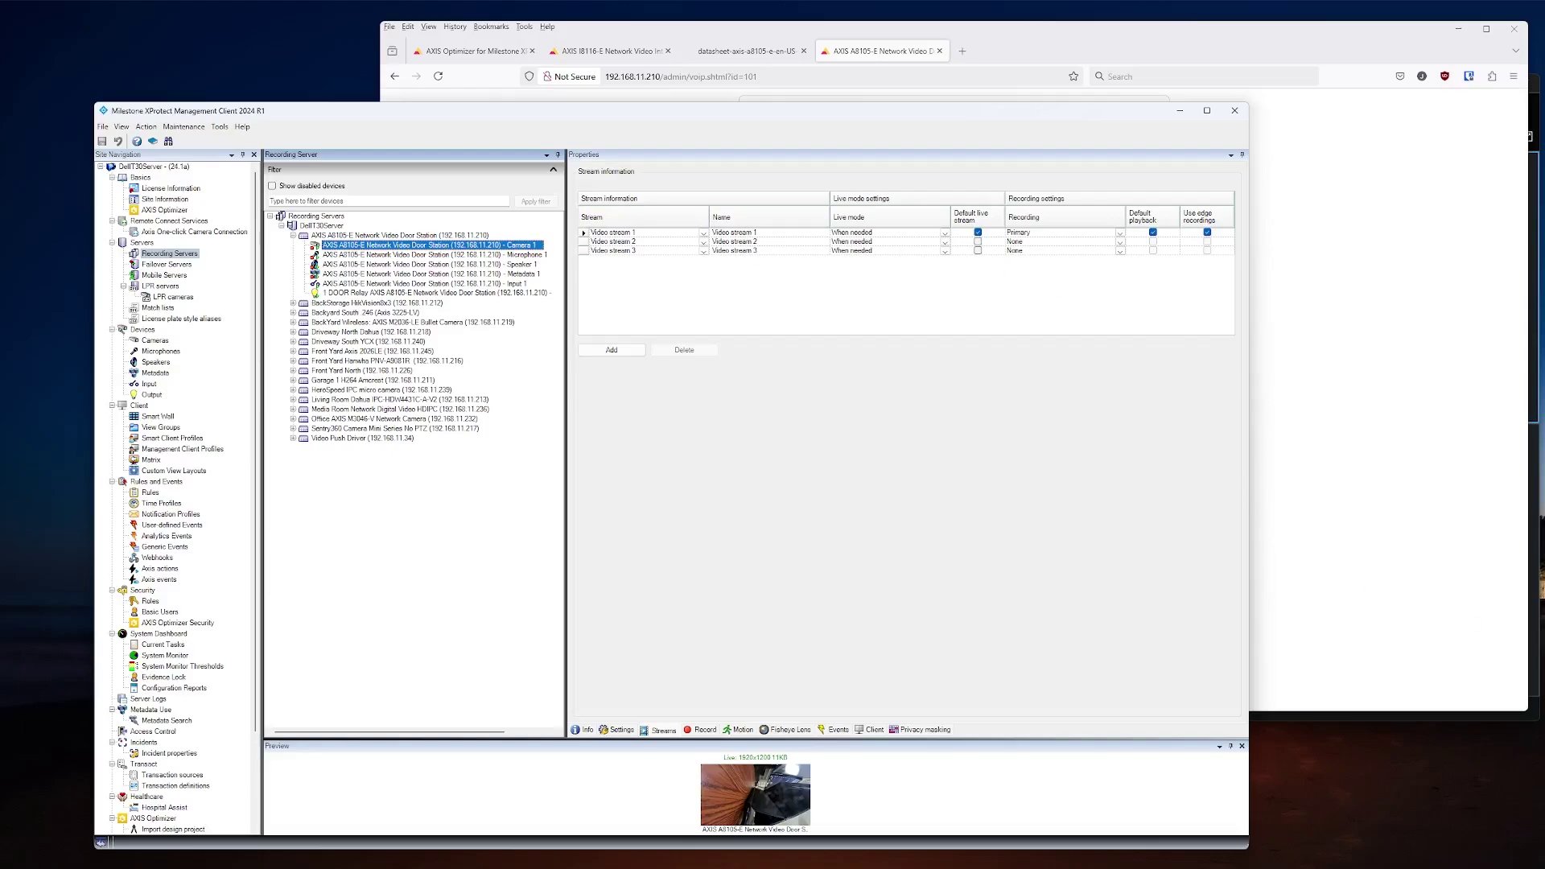
key(alt+Tab)
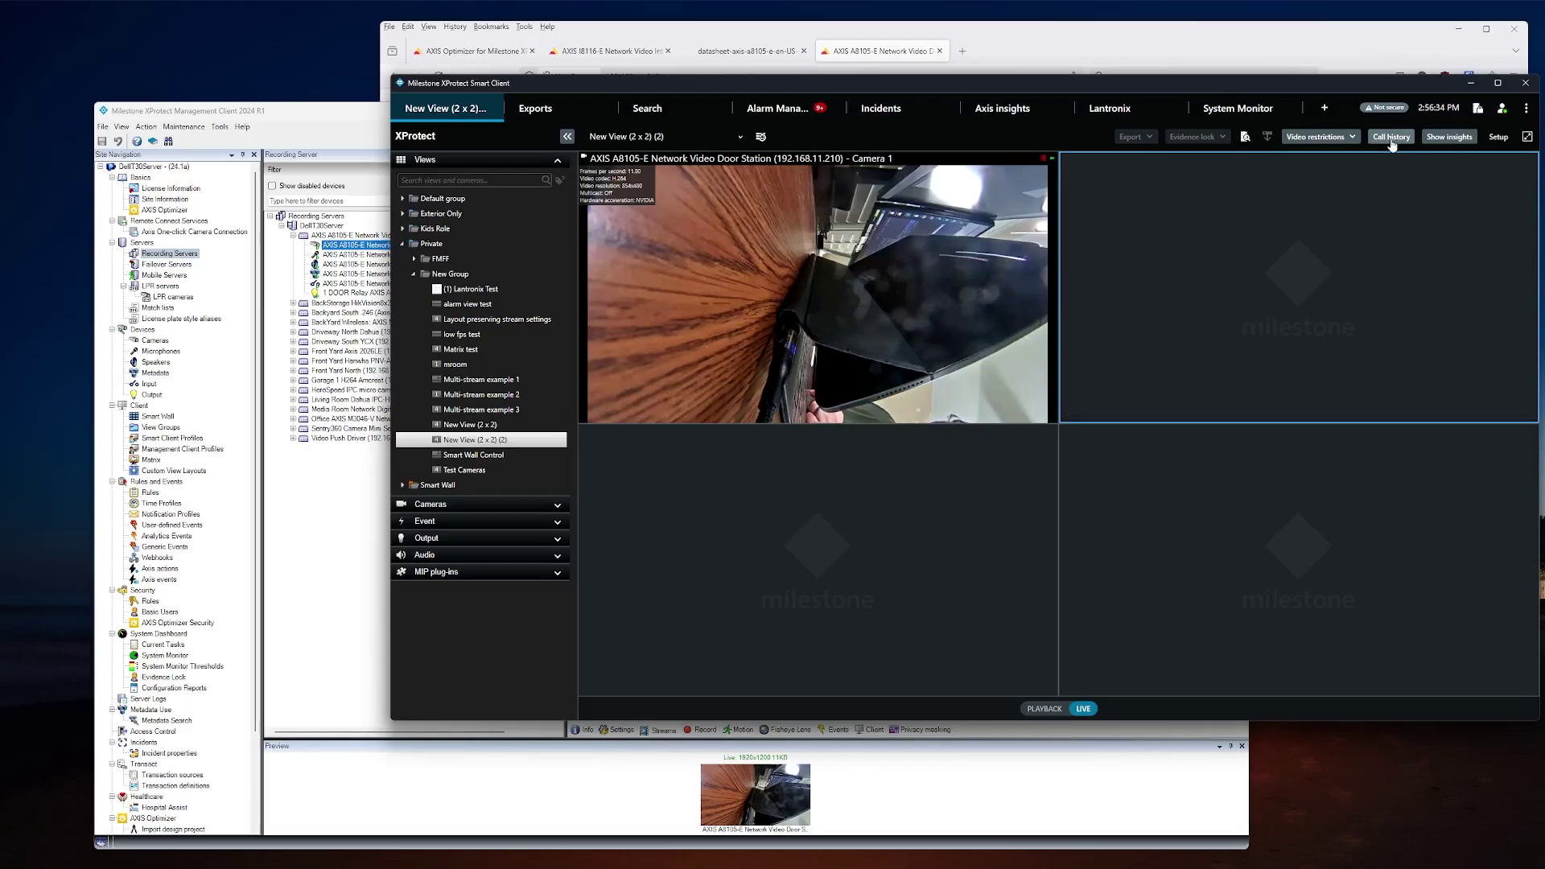
click(1525, 107)
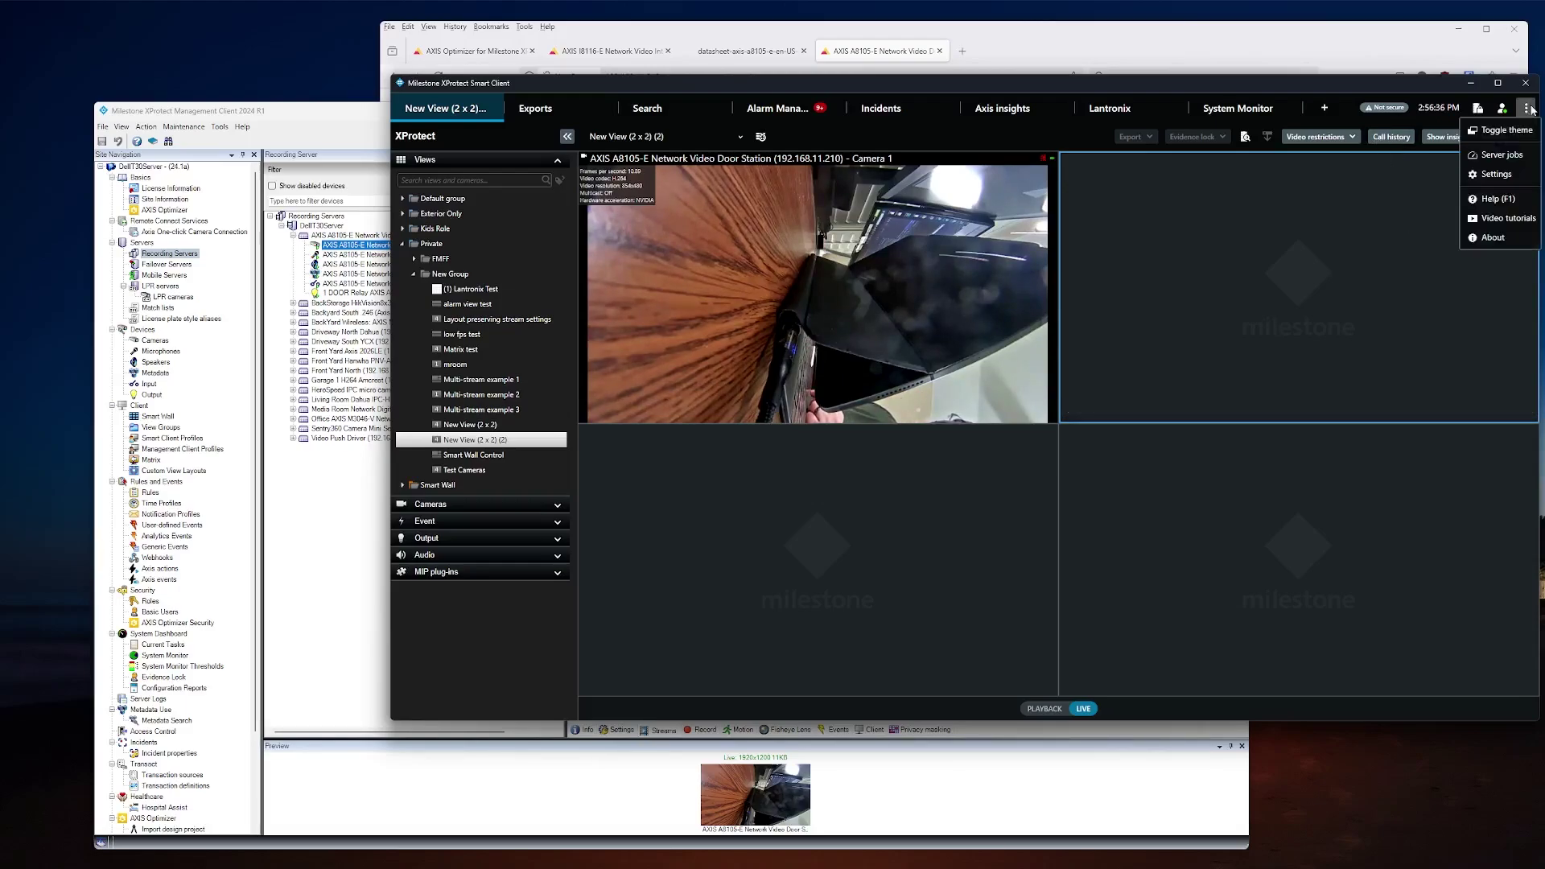
click(1510, 177)
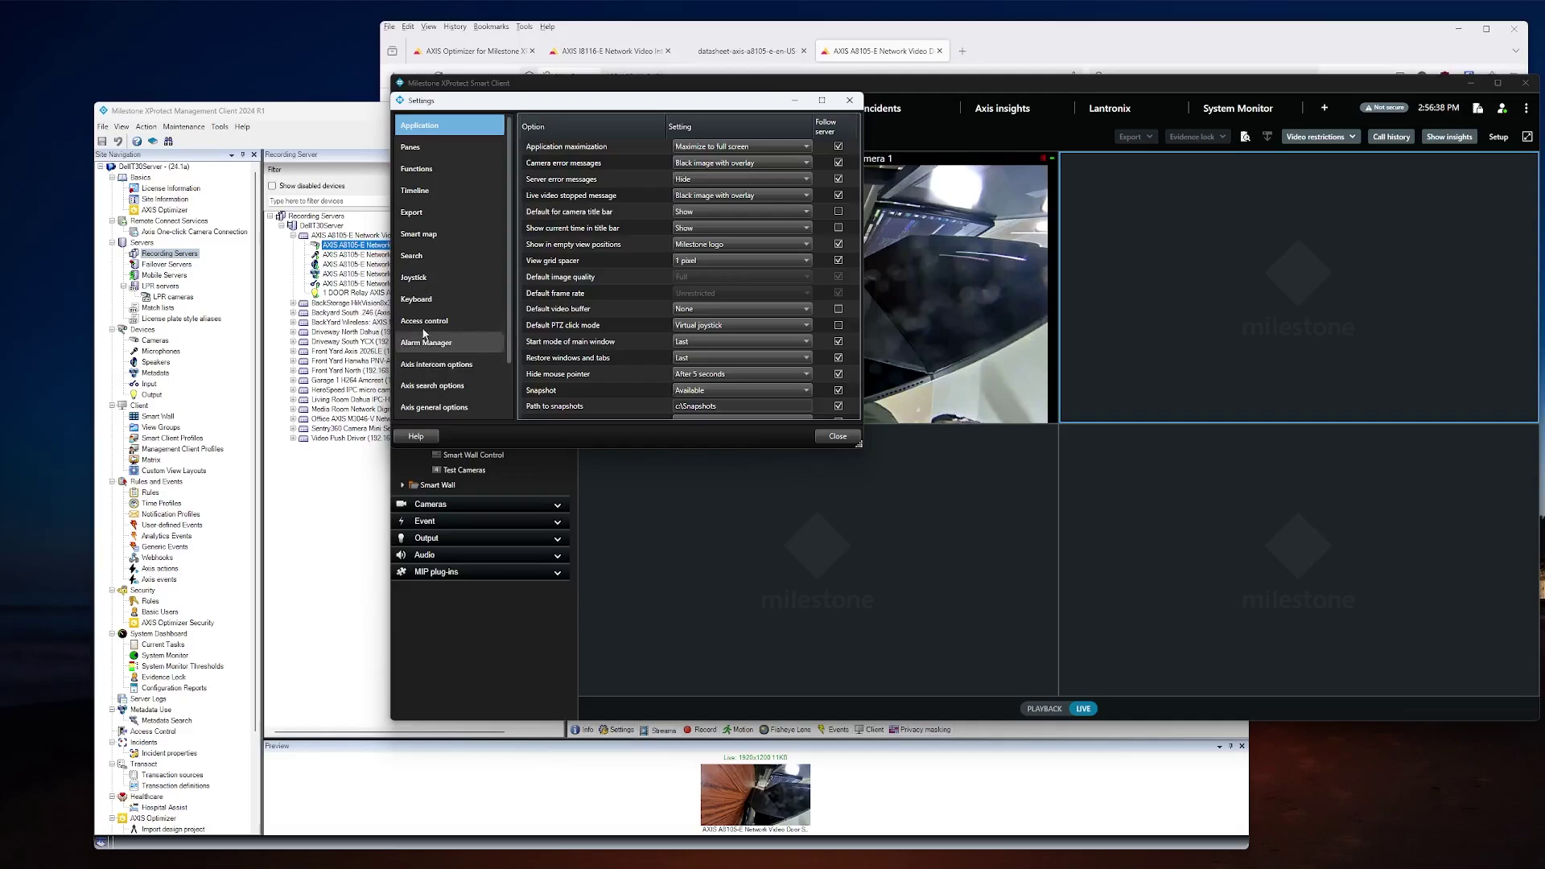
click(463, 367)
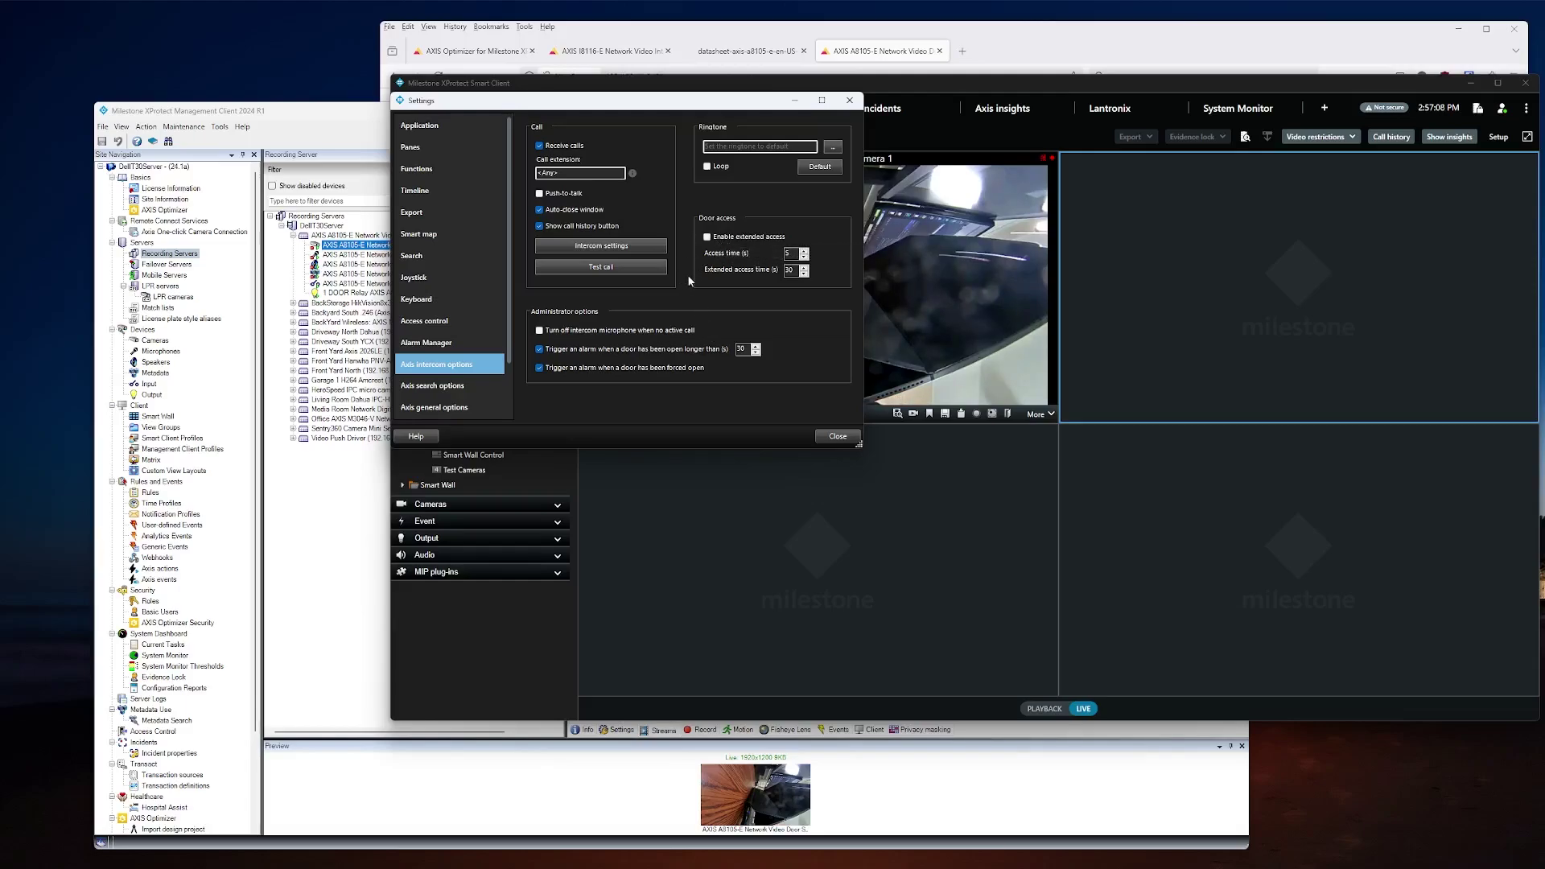
Review the intercom settings' selected device and access button action choices for the door station, then close the settings.
click(630, 248)
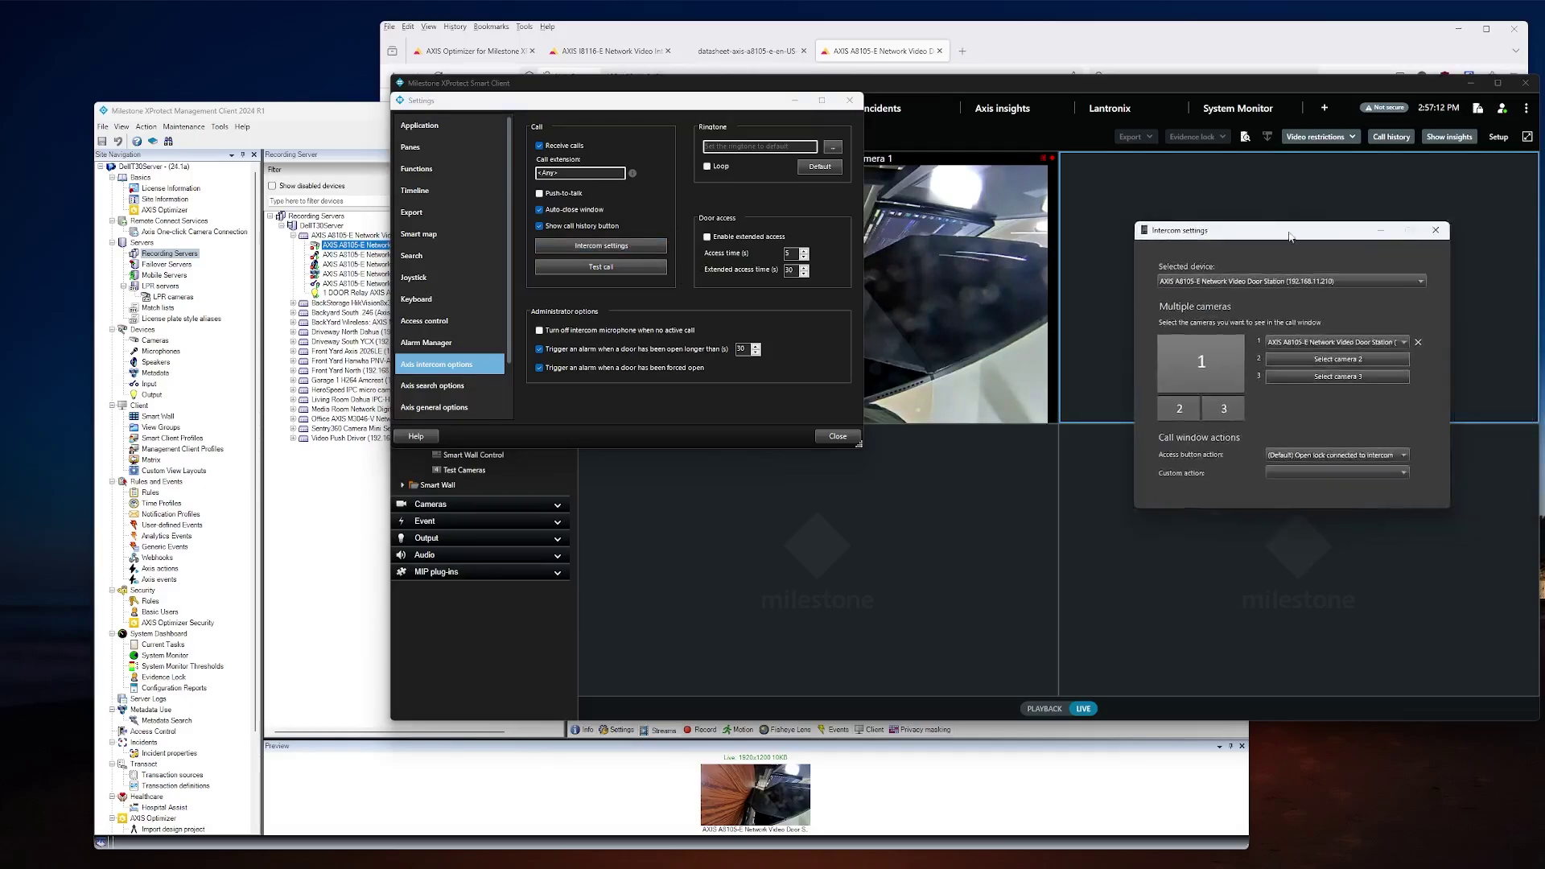
drag(1288, 235, 989, 222)
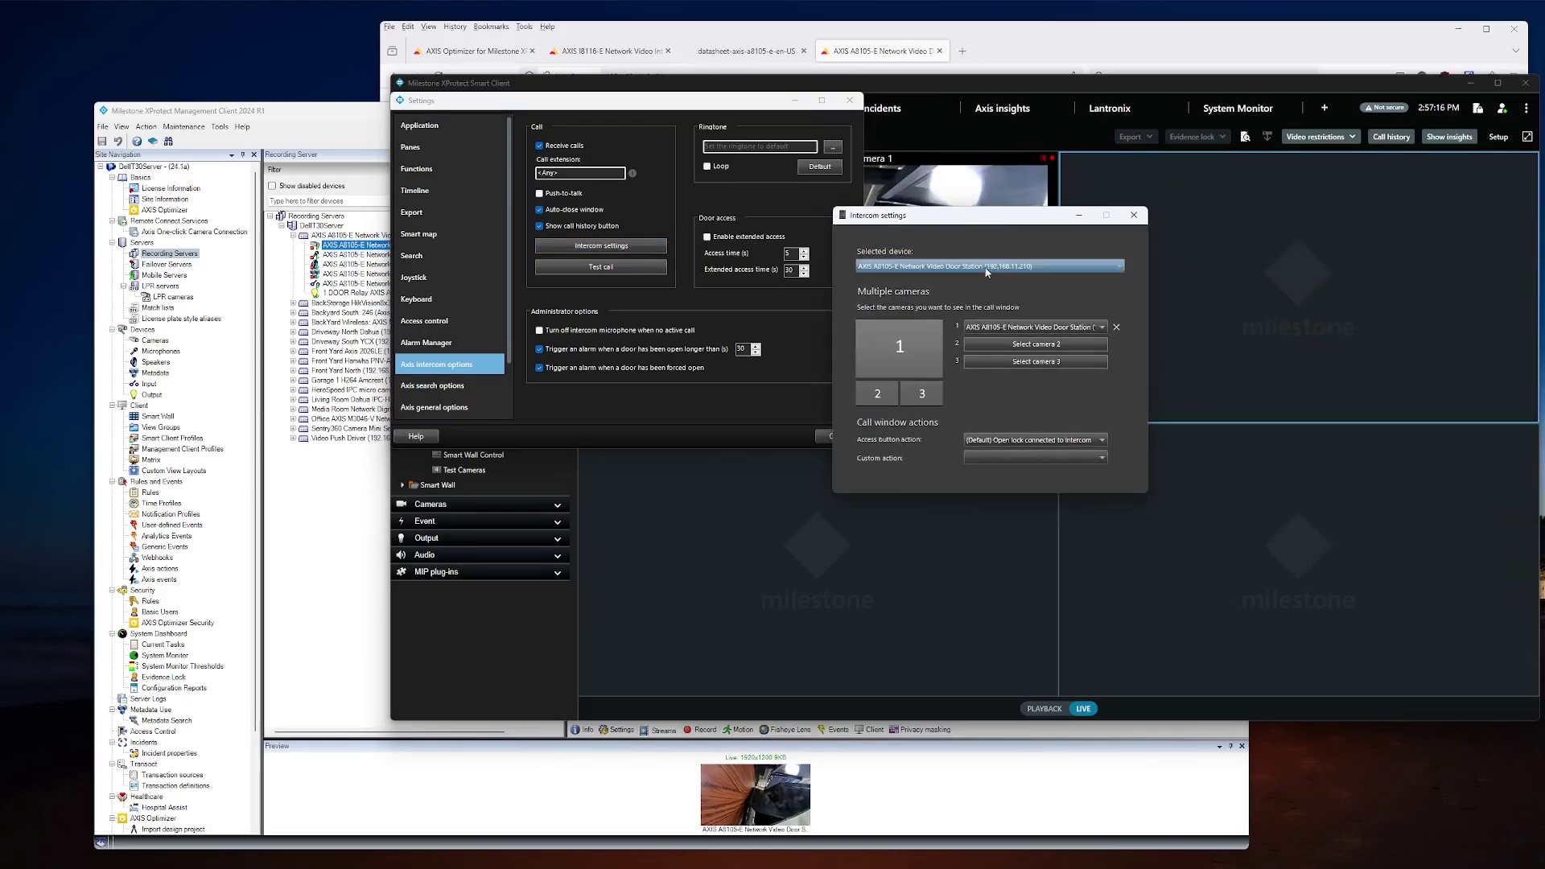
click(1119, 272)
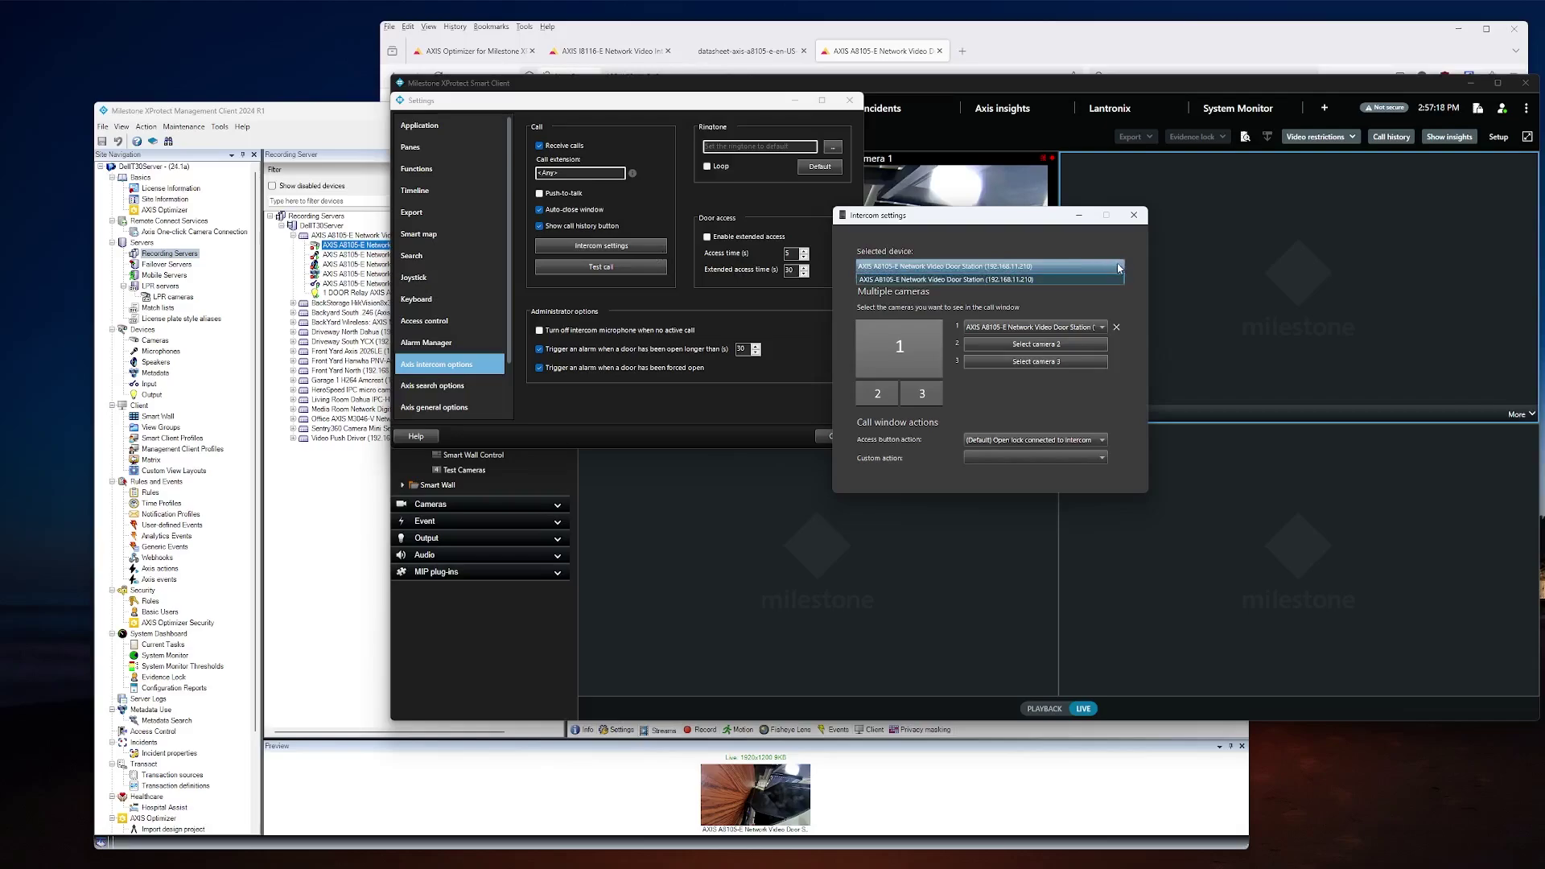
click(1032, 279)
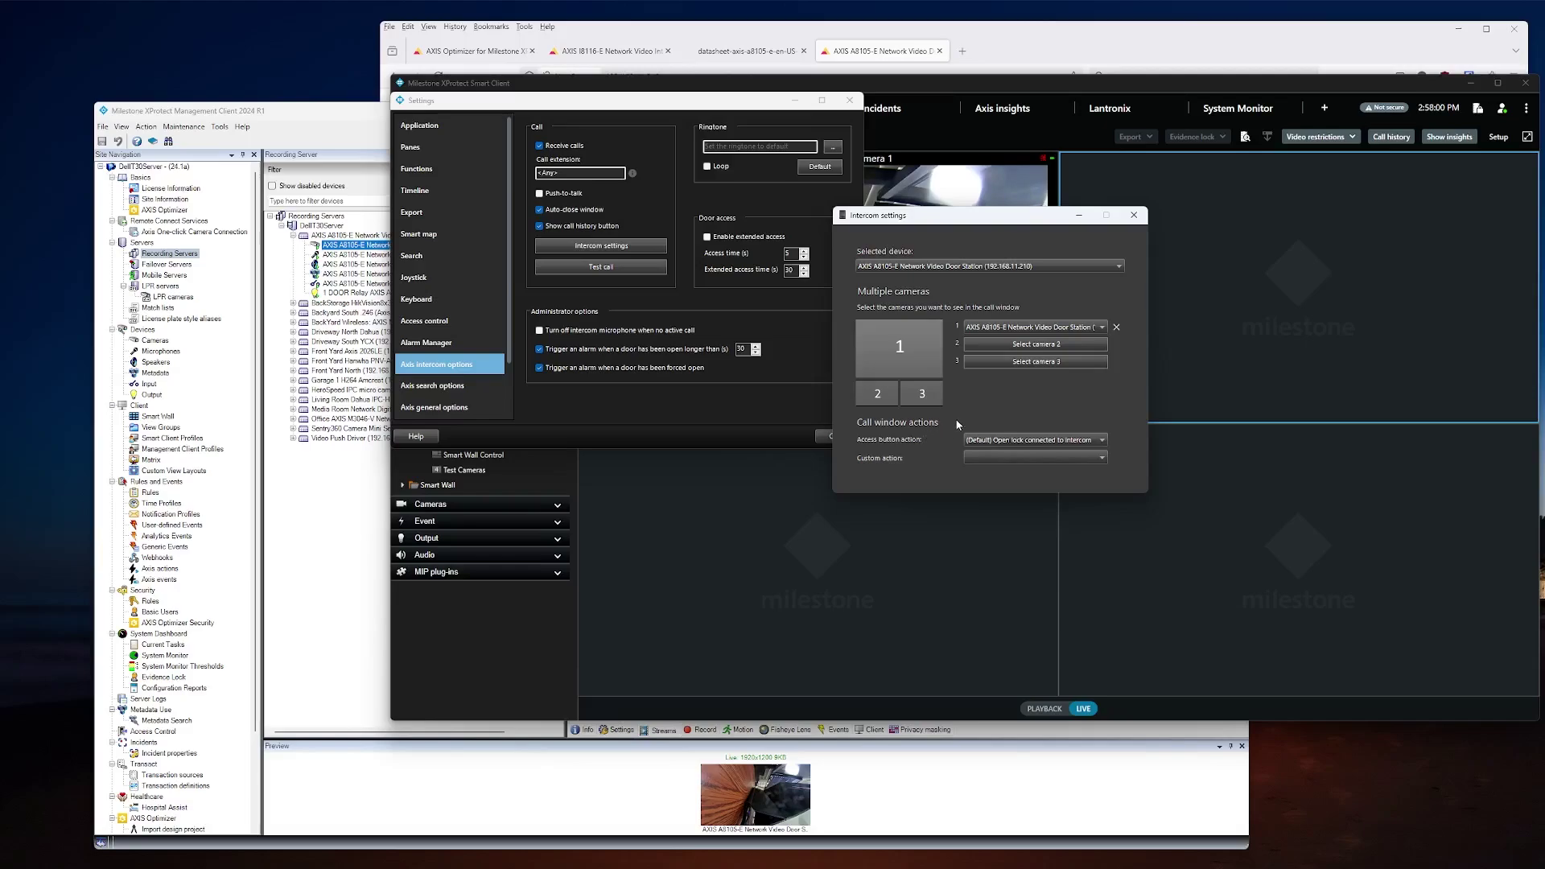
click(1096, 441)
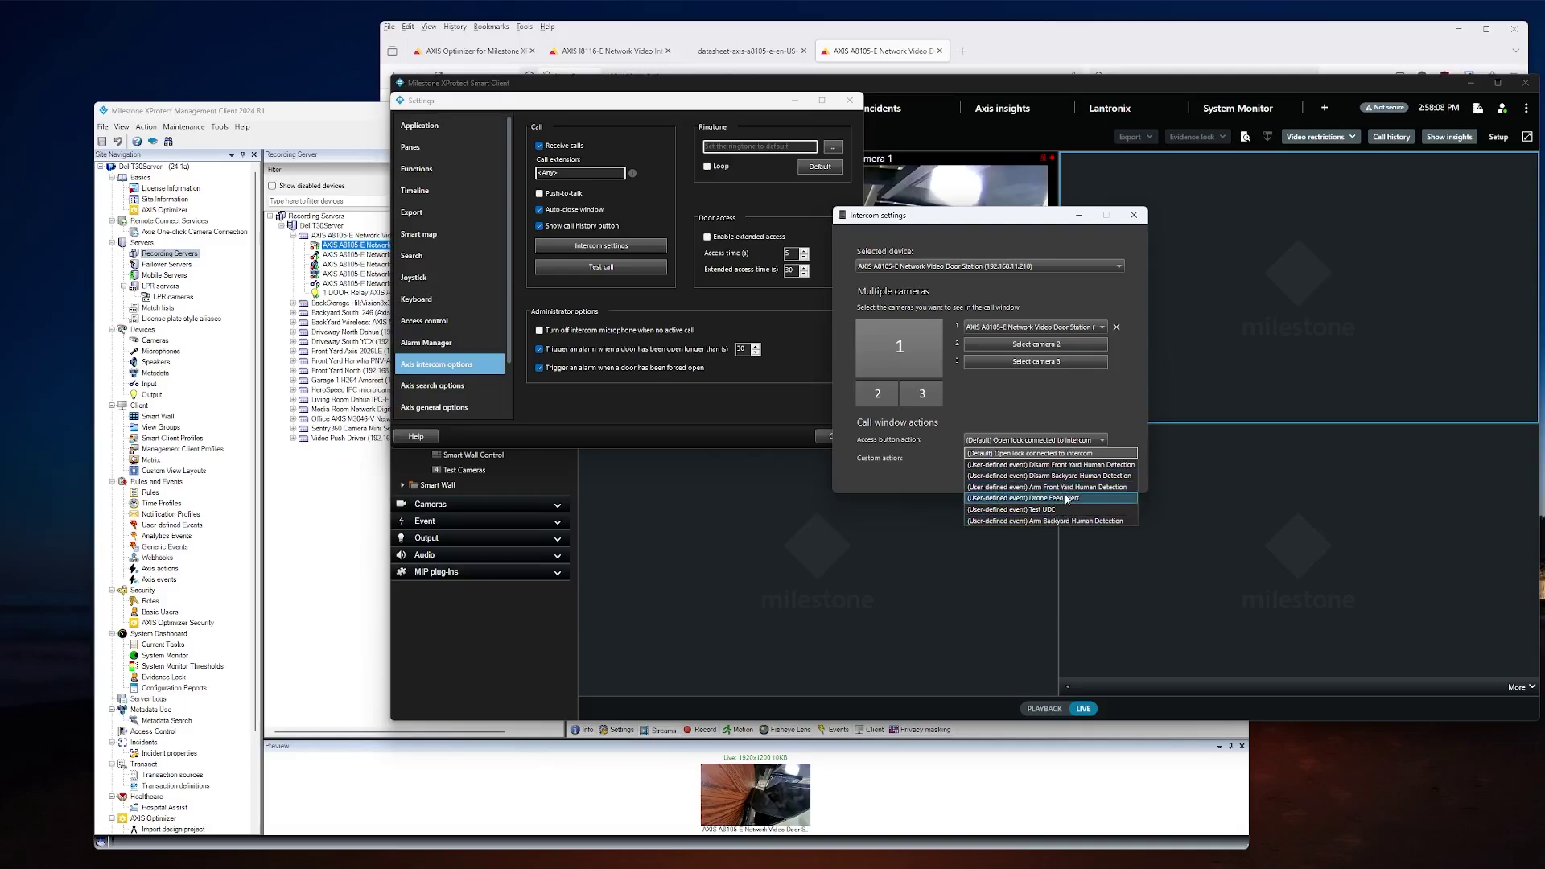
click(1053, 399)
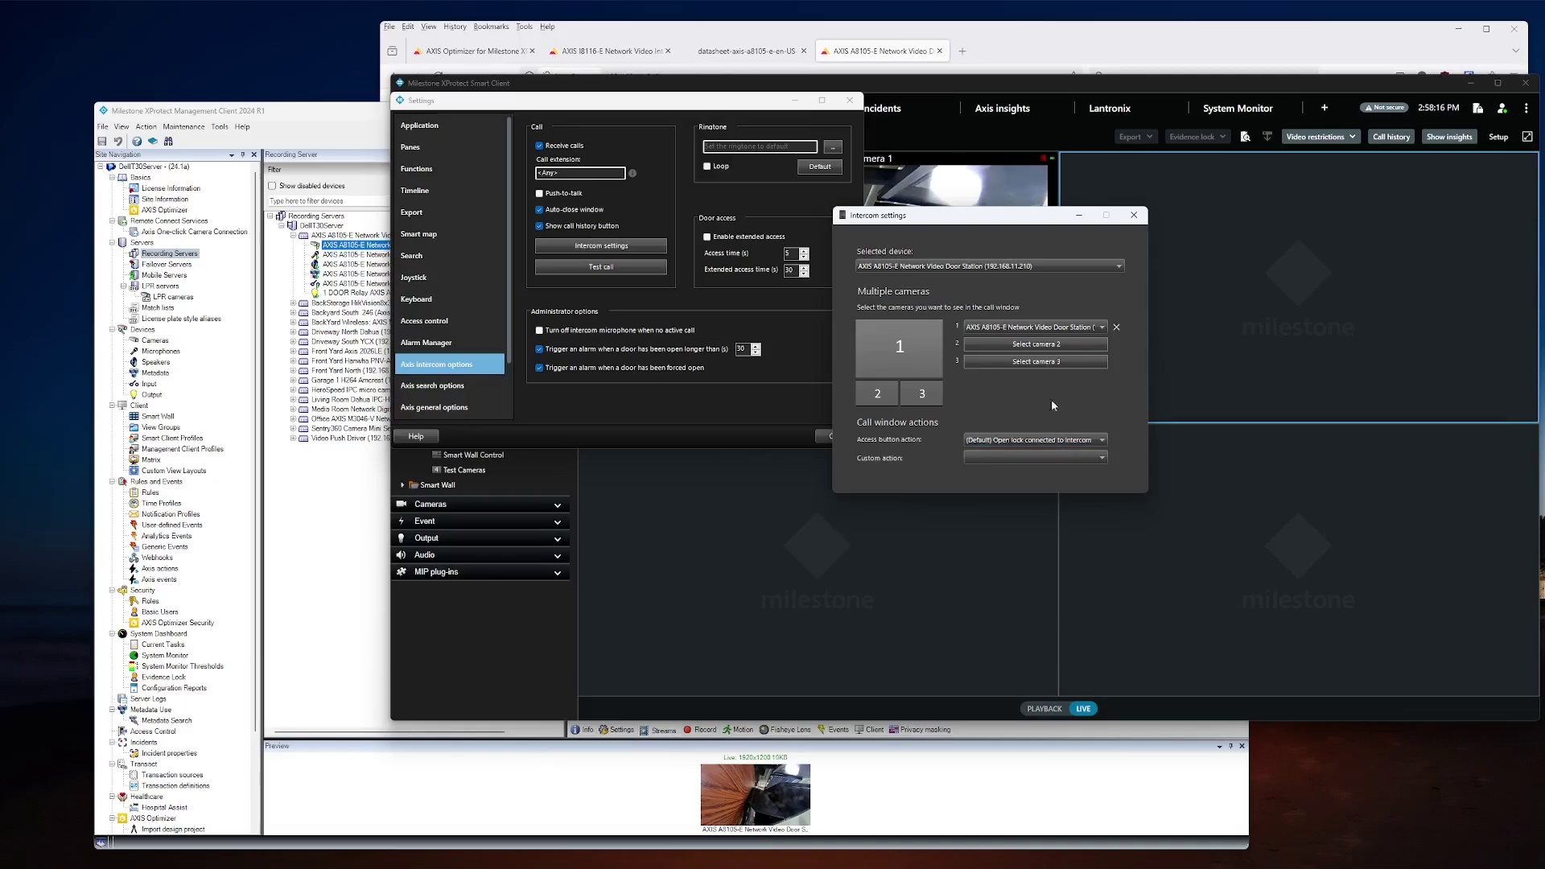
click(1131, 216)
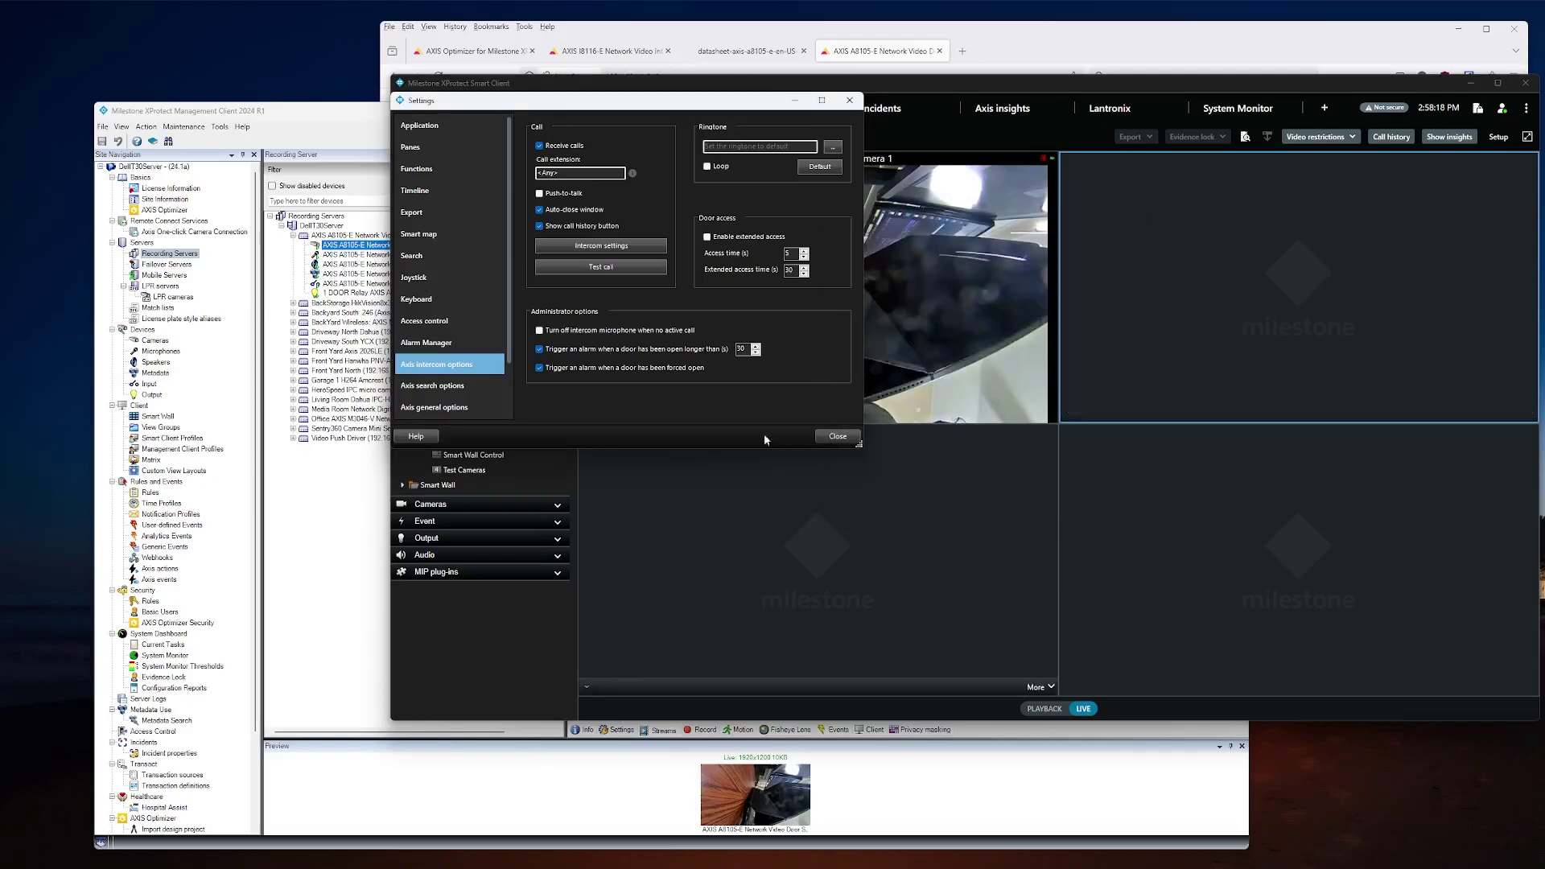
click(837, 436)
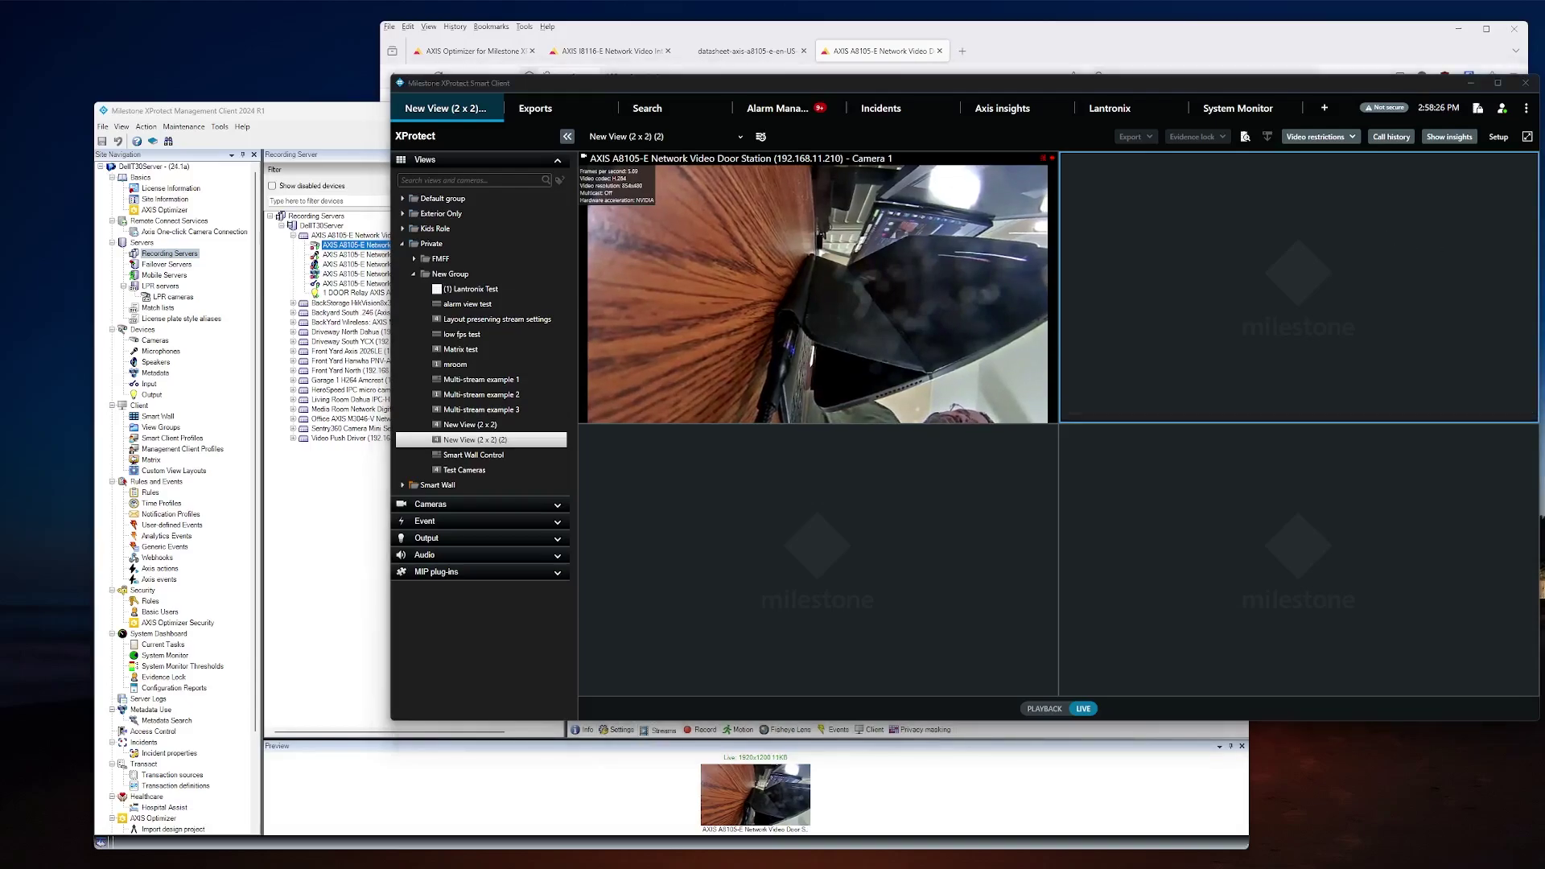
Answer the door station's incoming calls, mute the microphone during the call and hang up.
drag(1238, 456, 1331, 499)
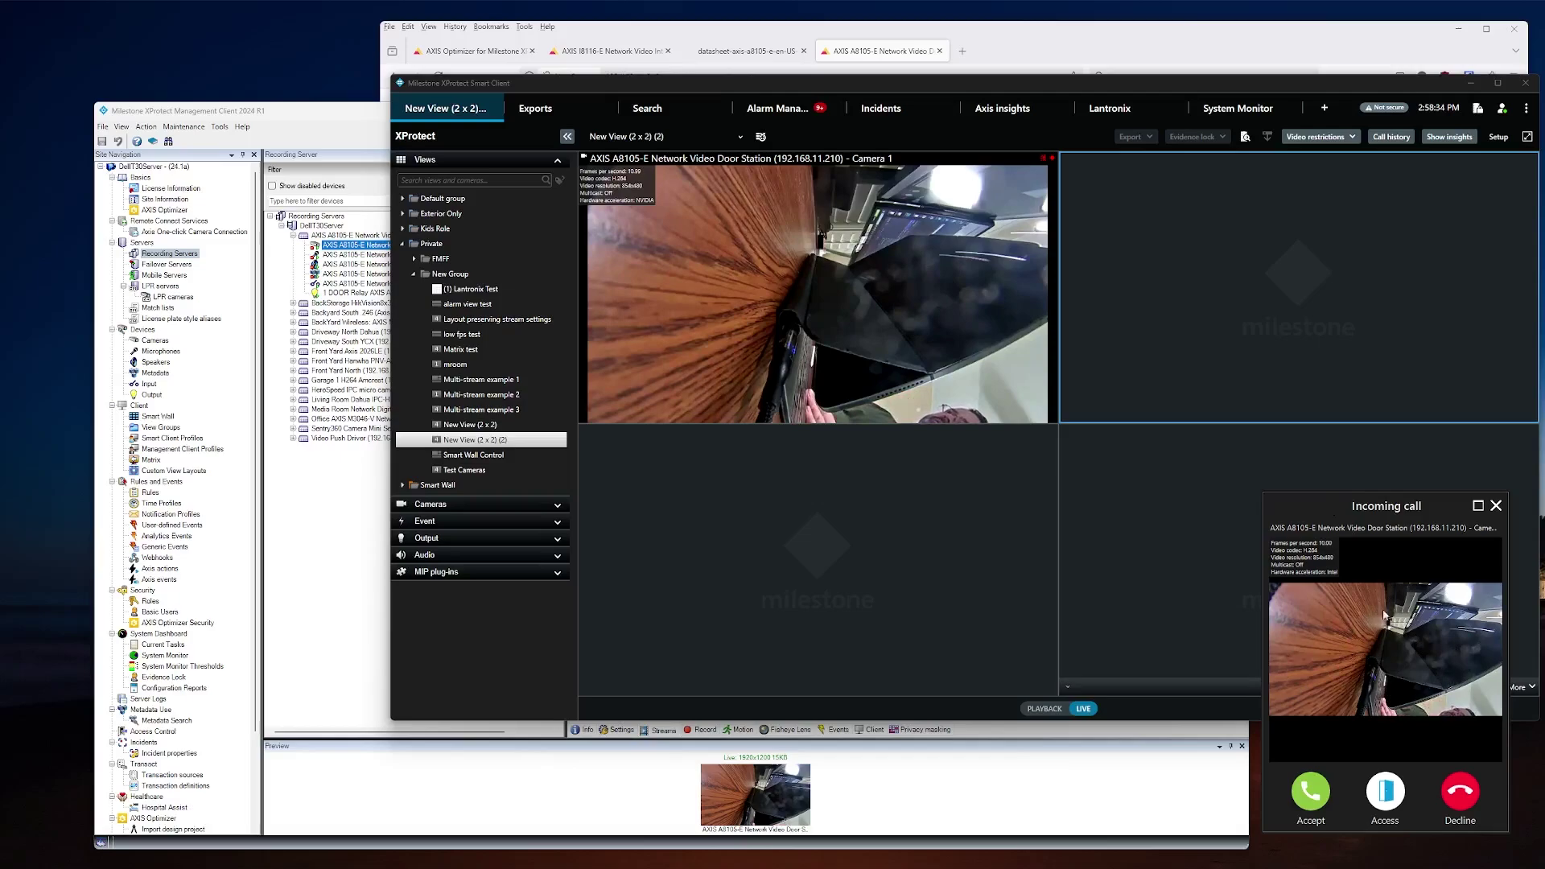
click(1311, 794)
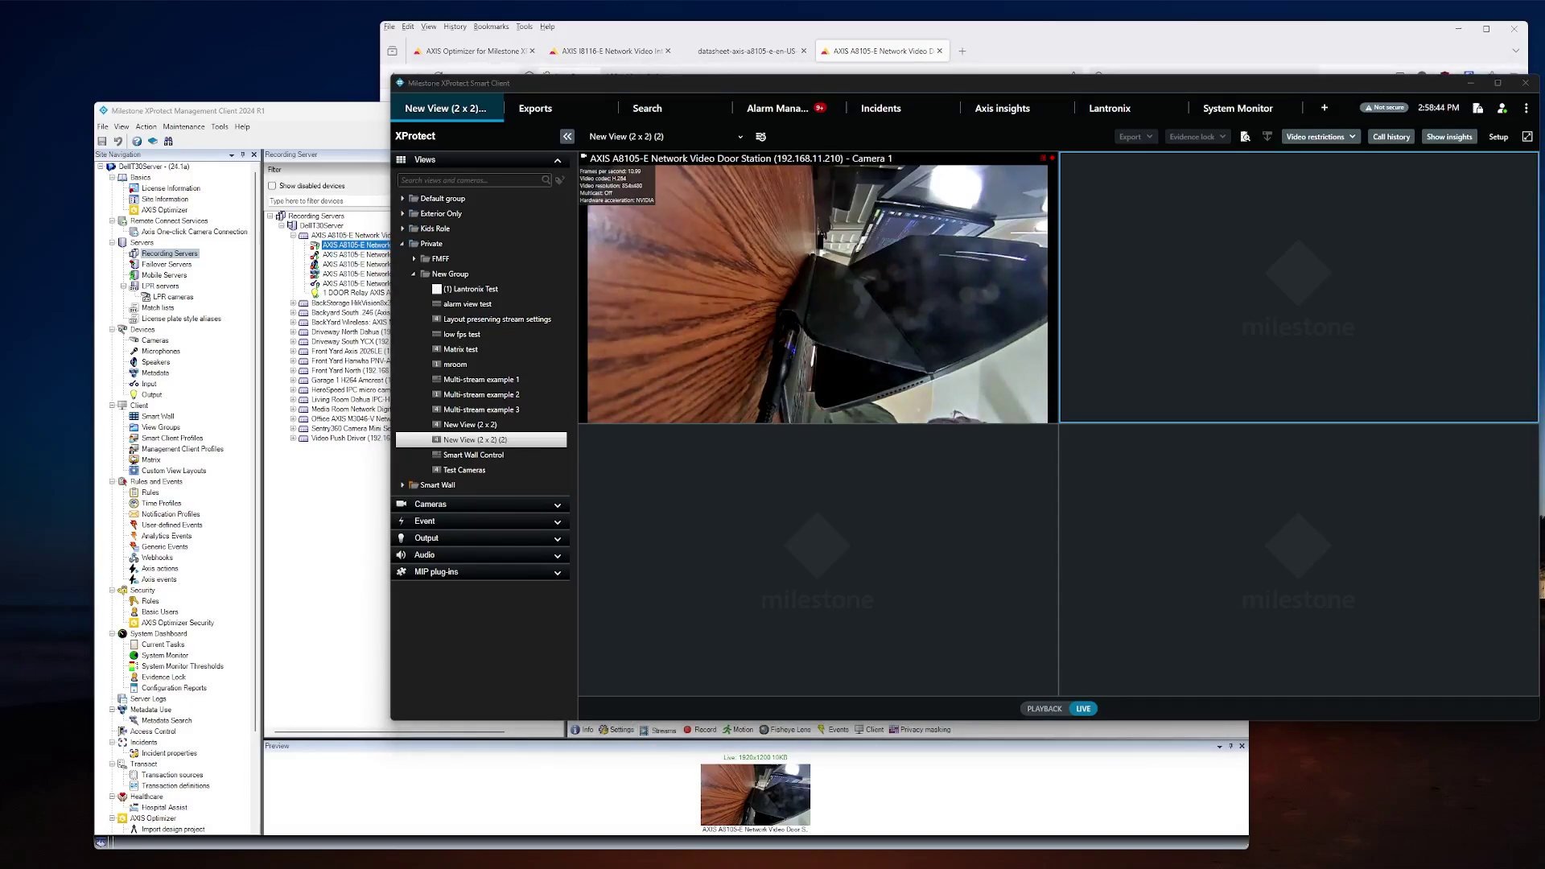
mouse_move(1367, 696)
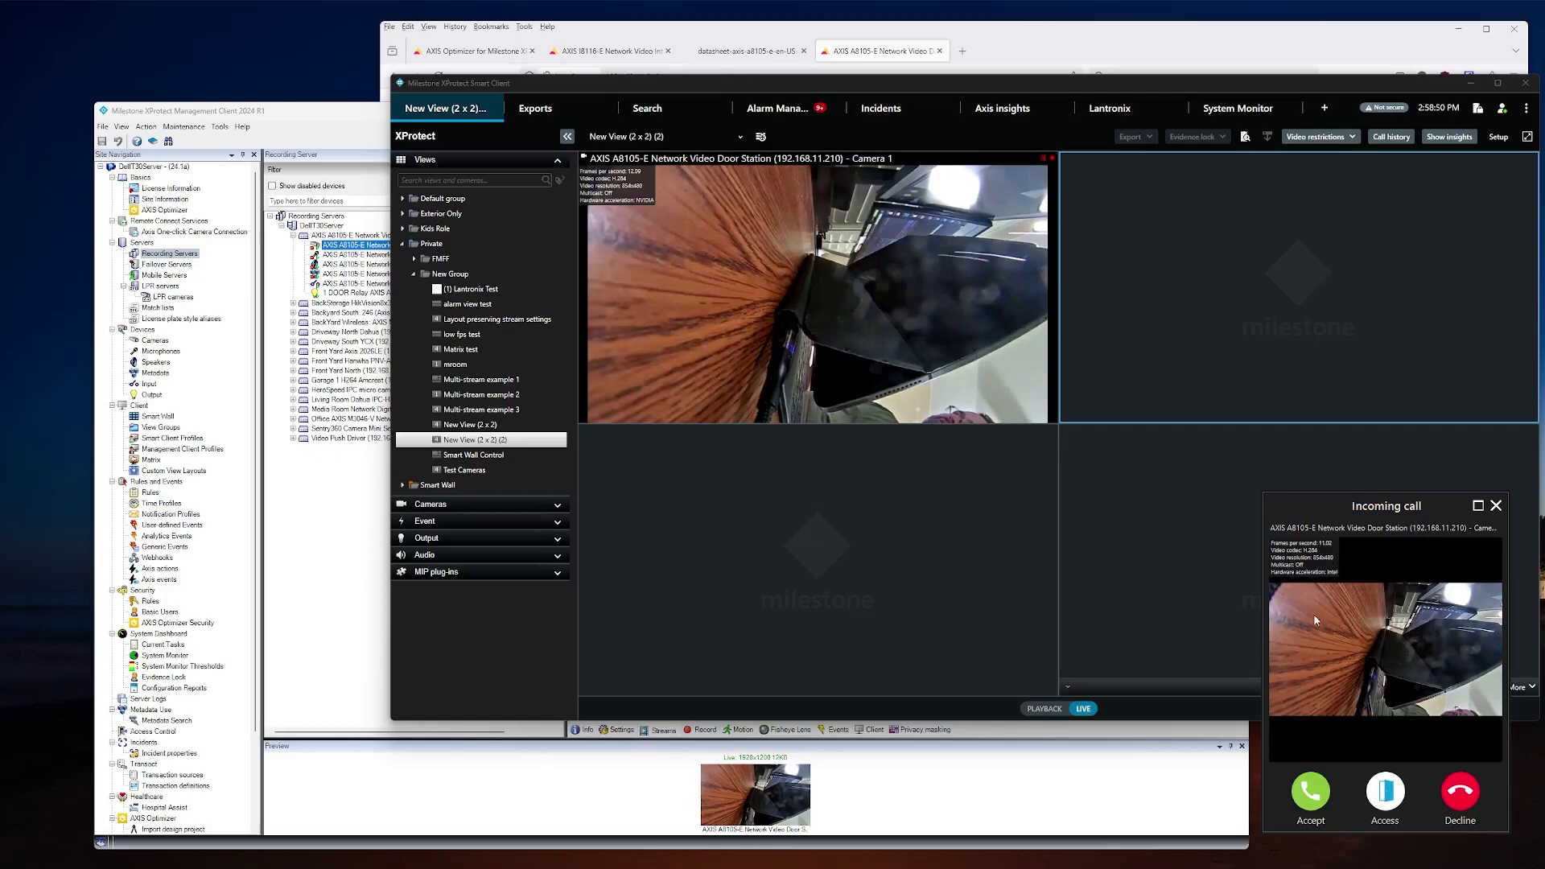
click(1312, 792)
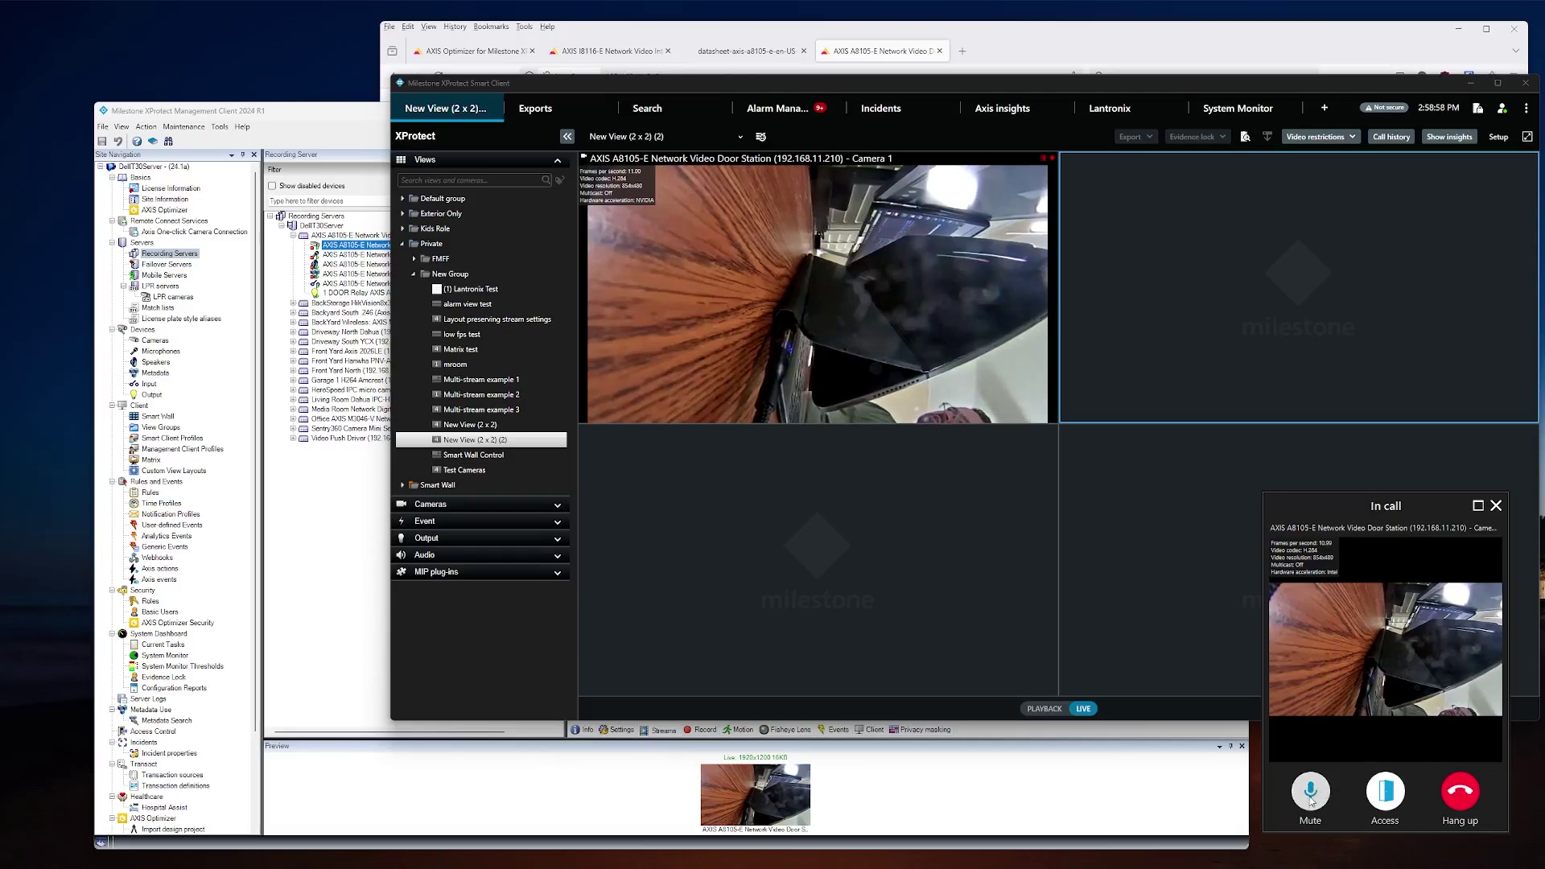
click(1311, 796)
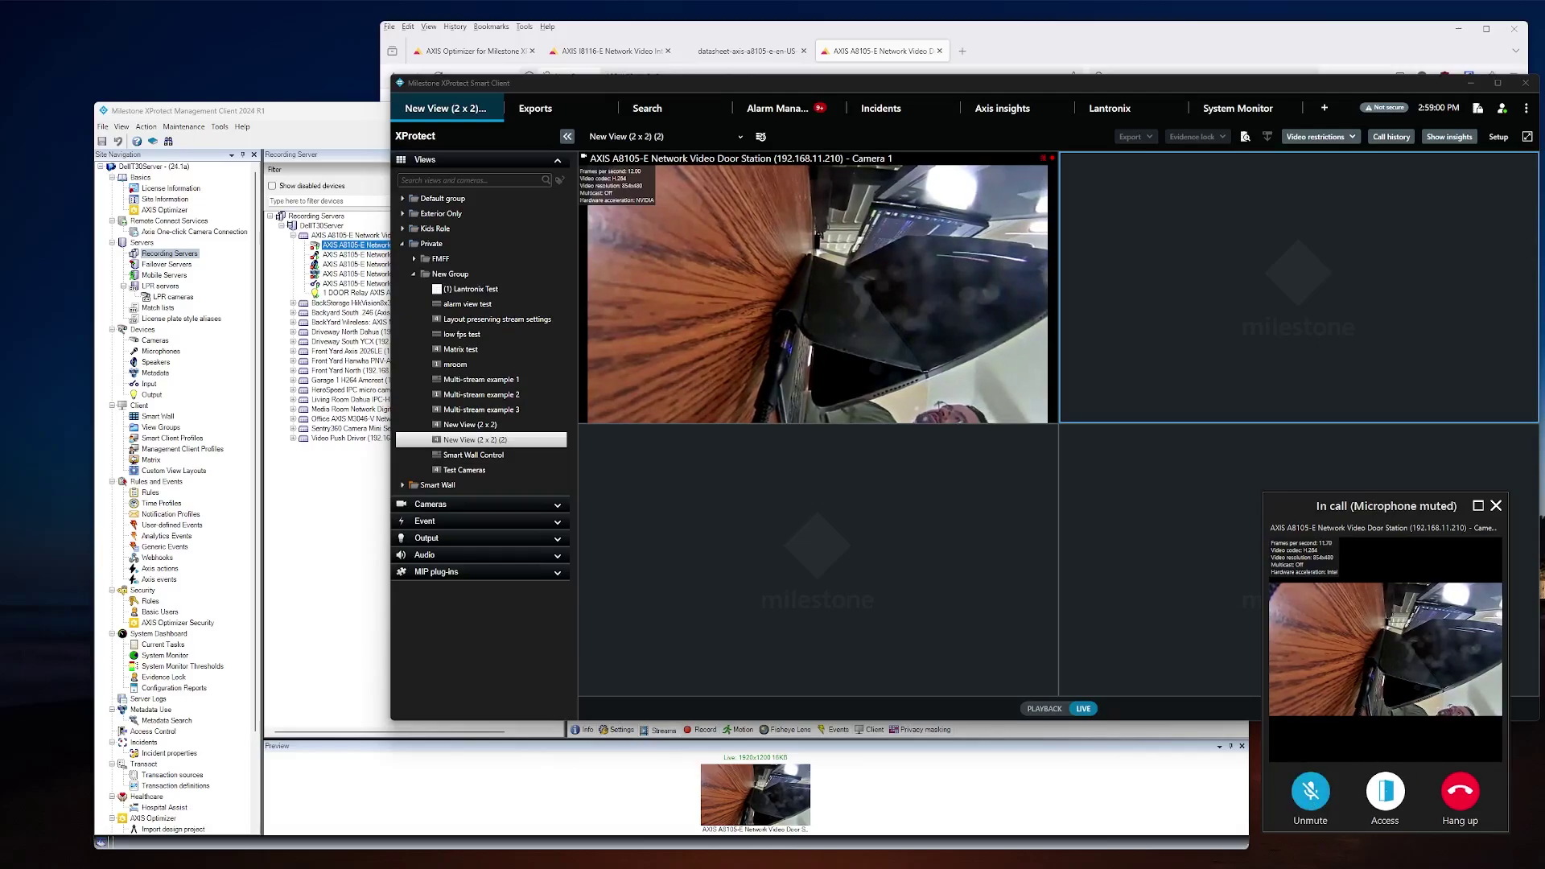
click(1459, 792)
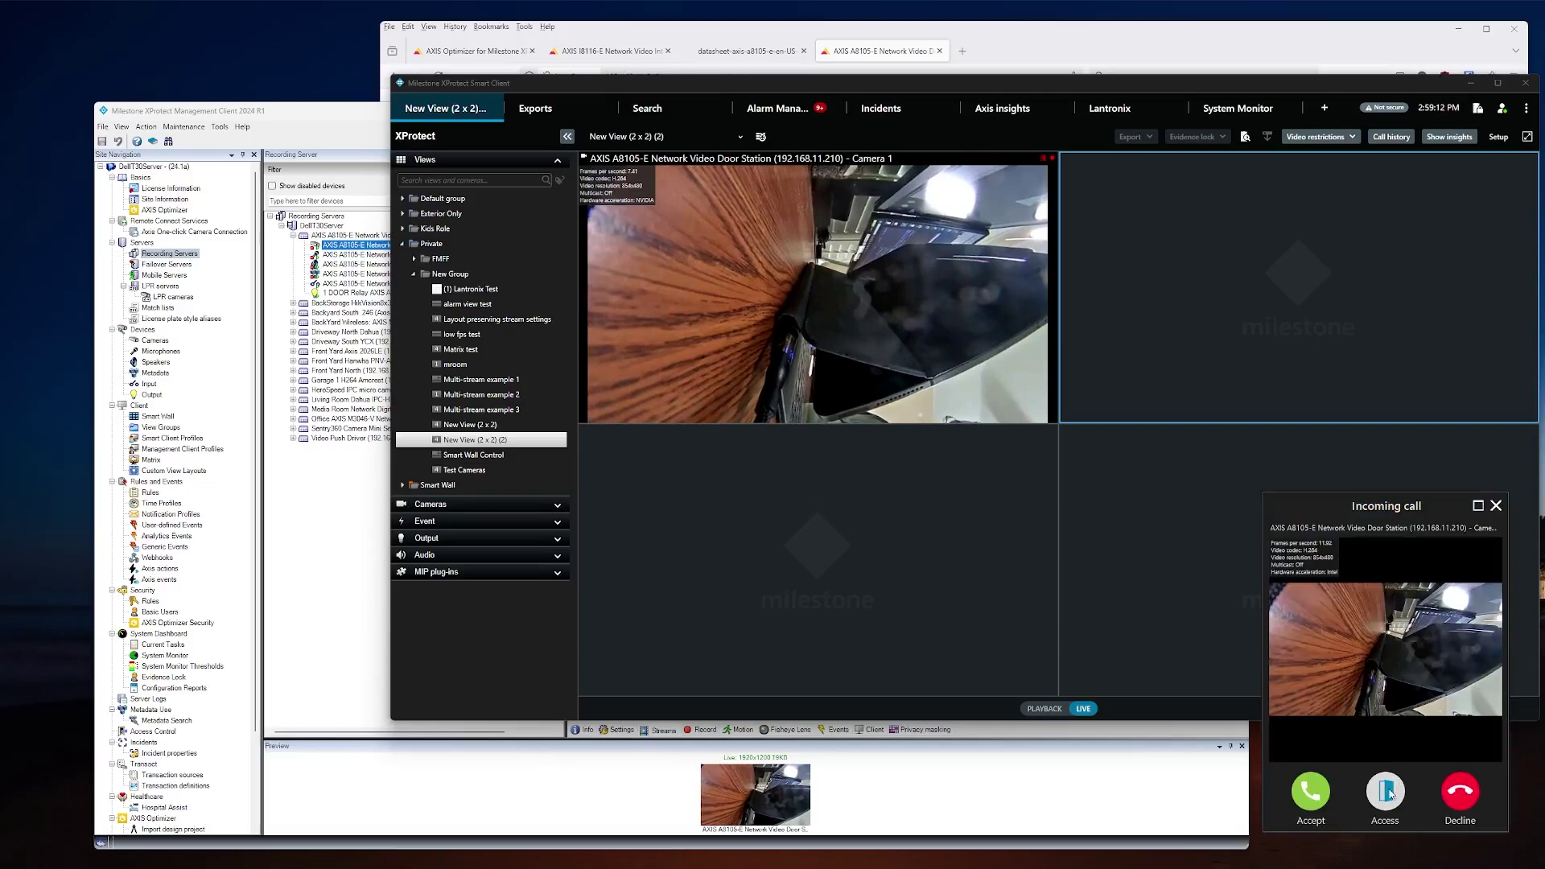
Grant door access from the door station's incoming call window and end the call.
click(1387, 792)
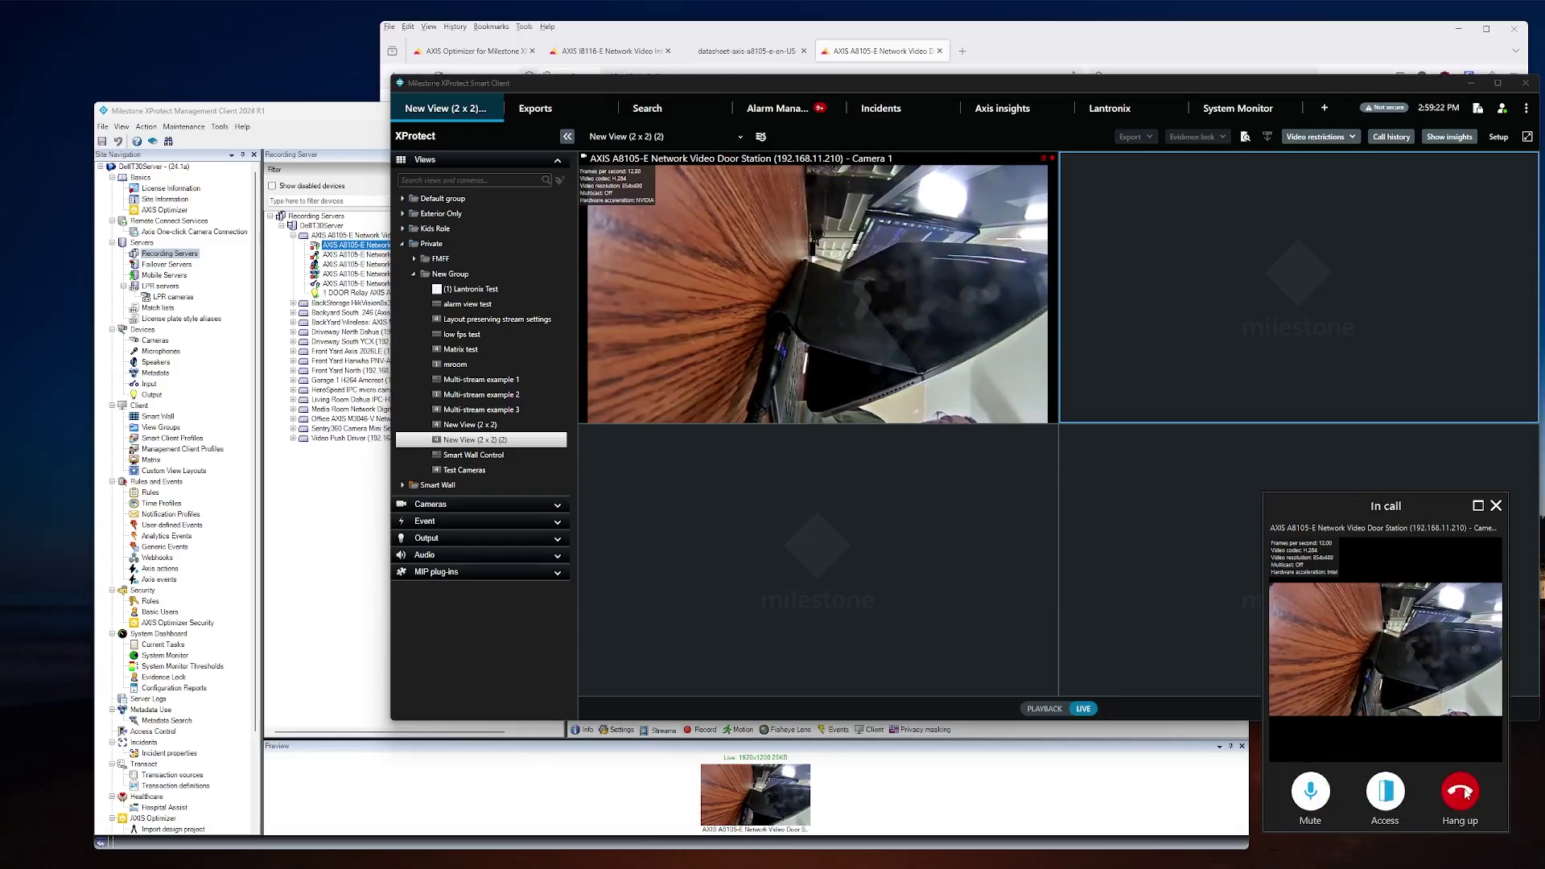
click(1465, 792)
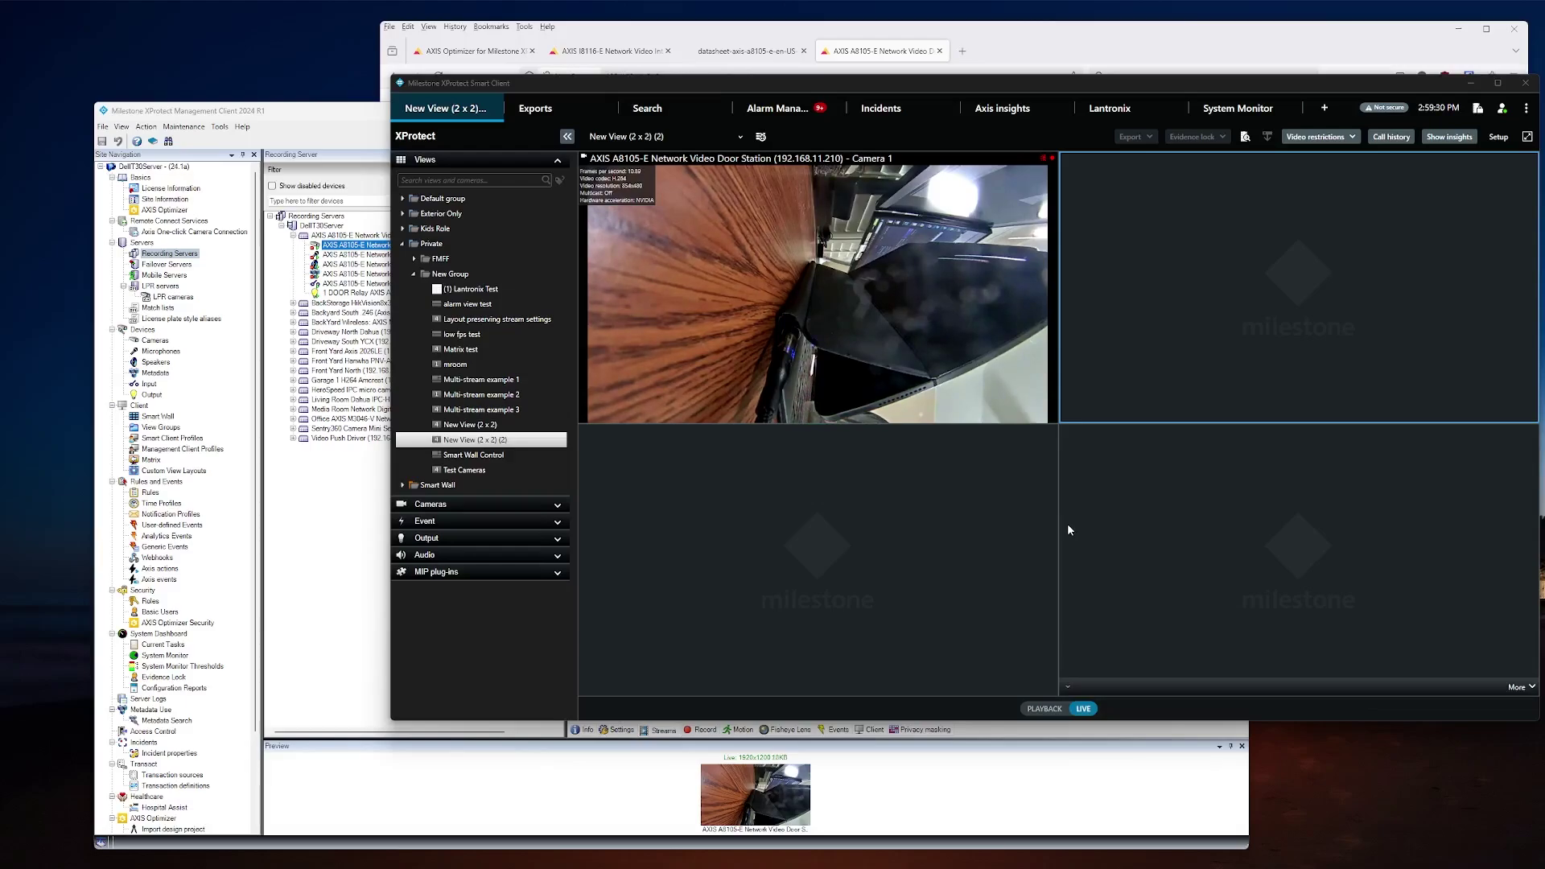
Review recordings of several door station calls in the call history, pause the 2:58:25 PM call's playback and close the history.
click(1391, 136)
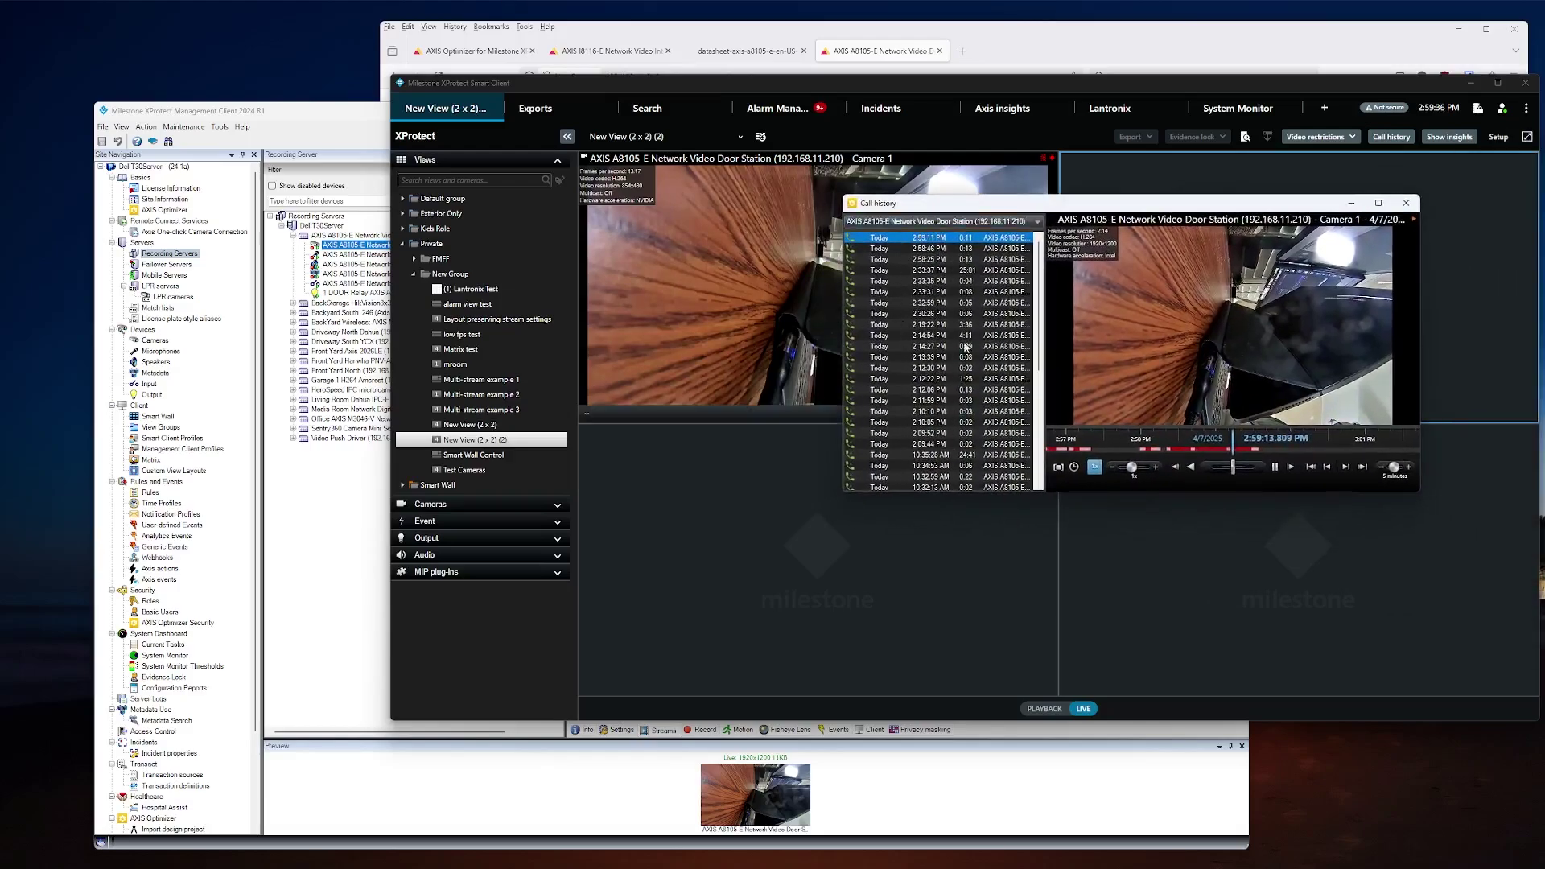
click(930, 281)
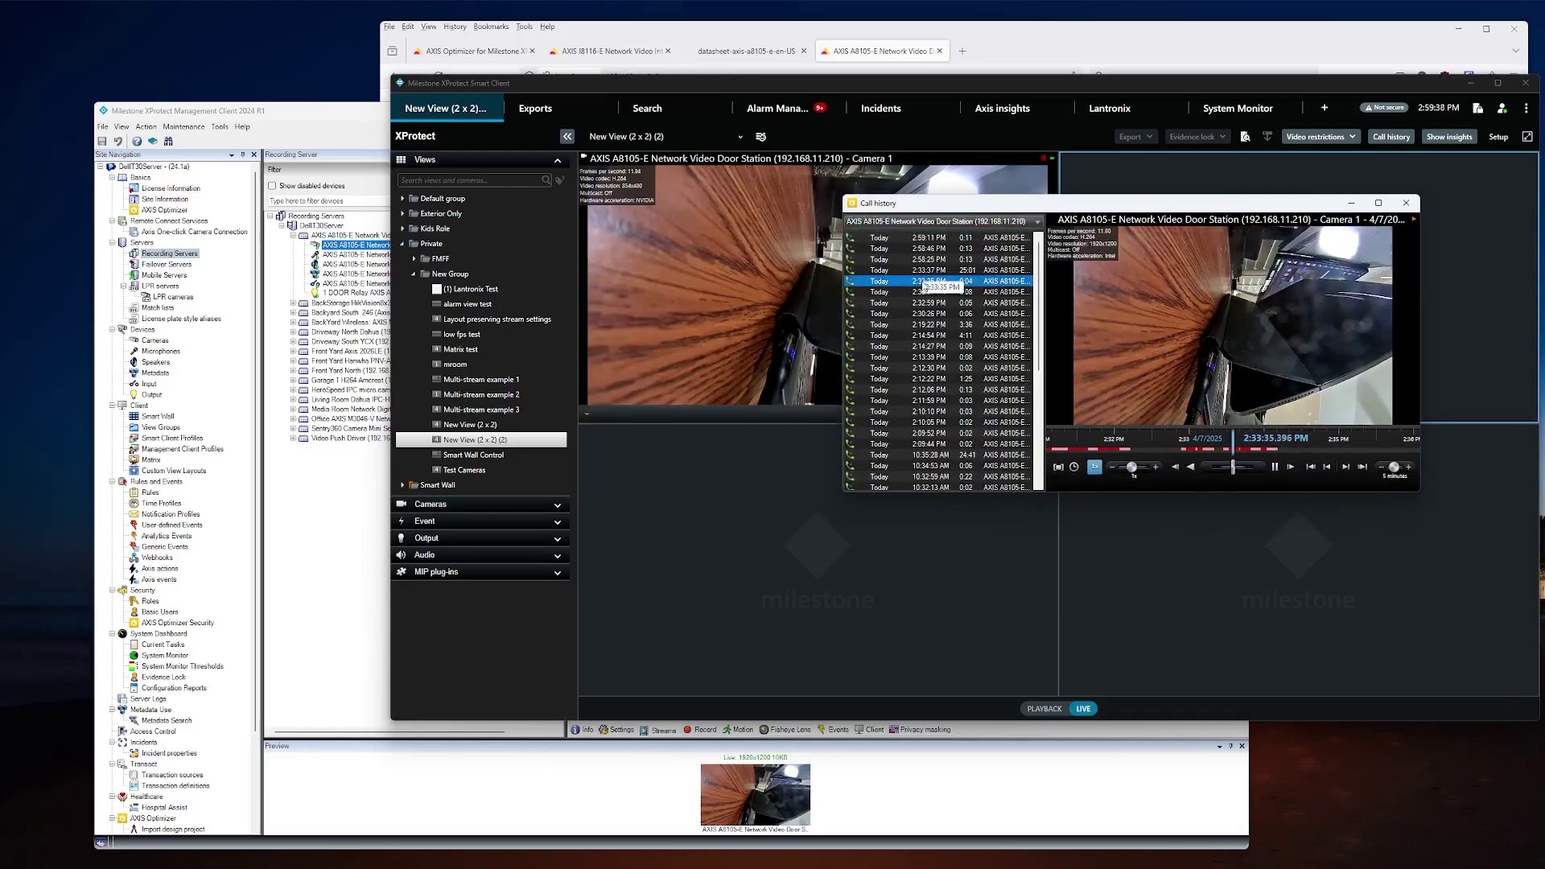
click(930, 324)
click(931, 378)
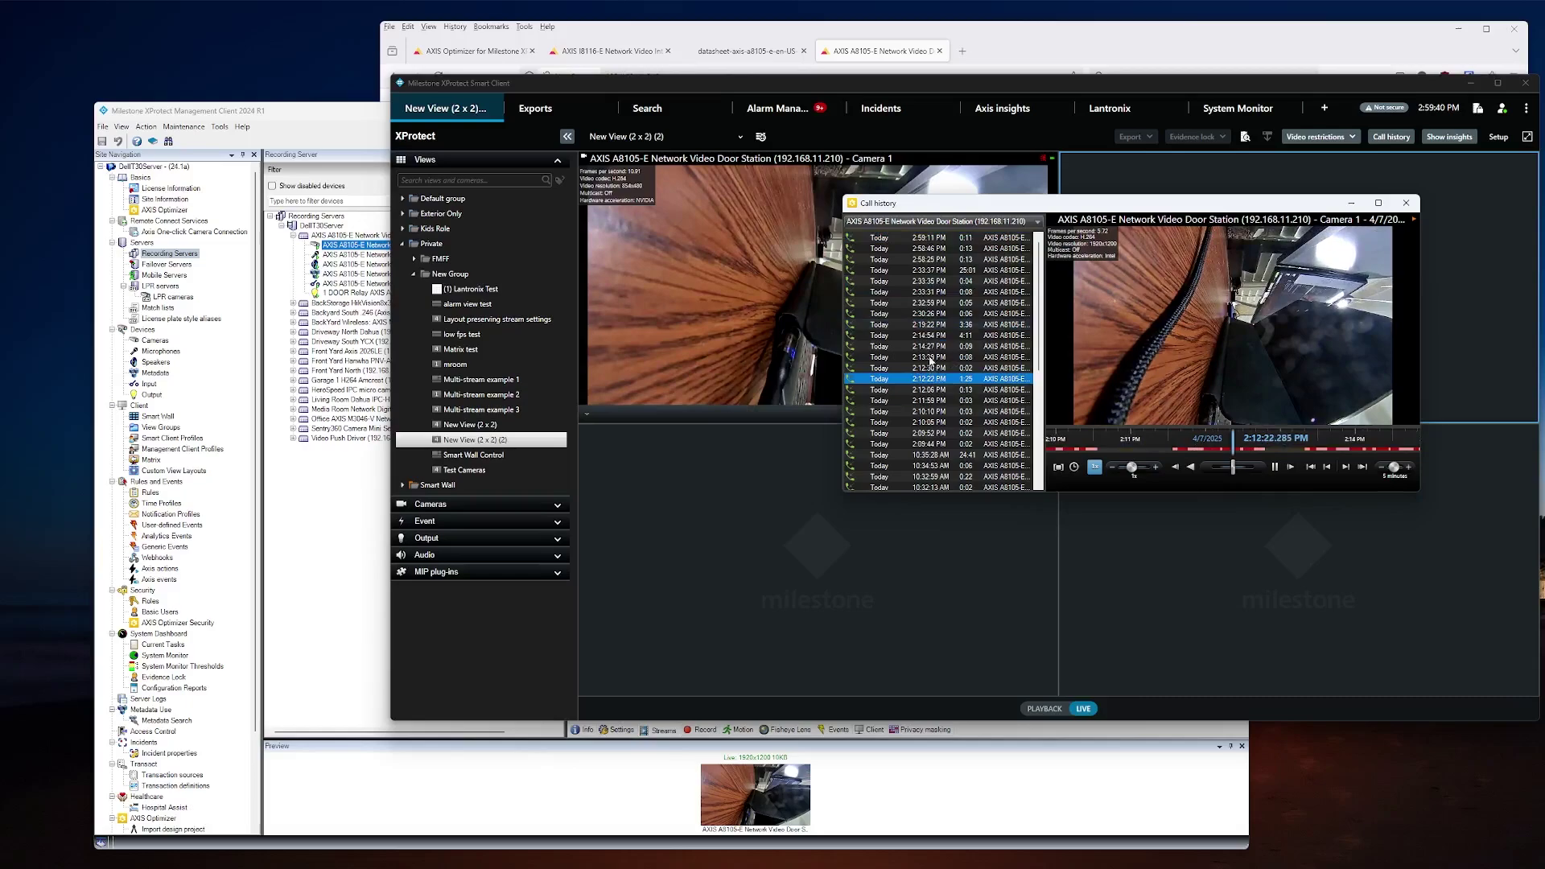
click(931, 237)
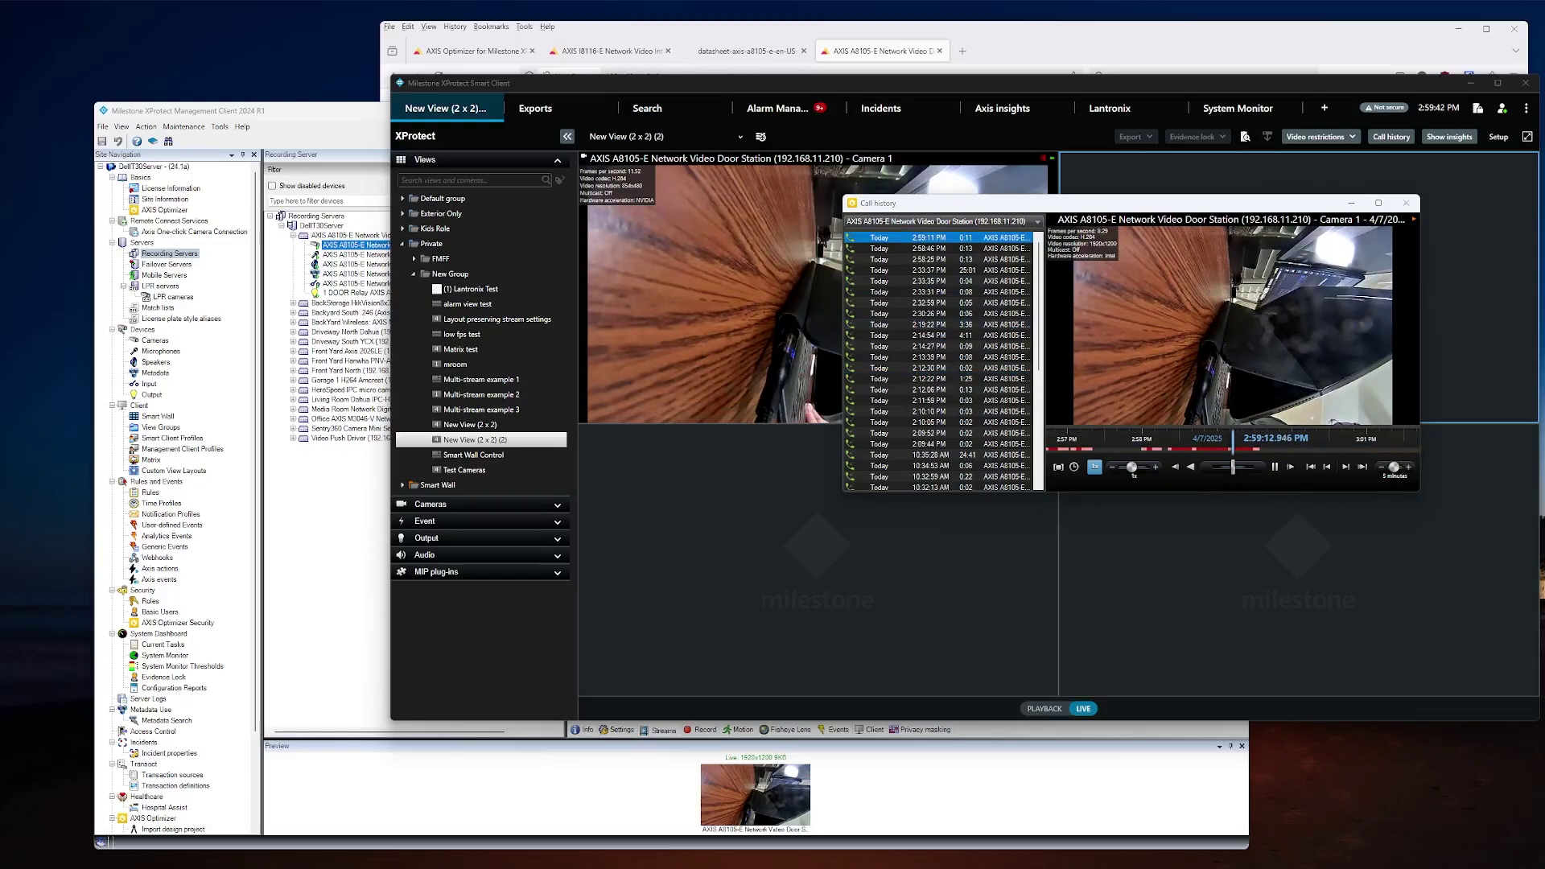
click(900, 250)
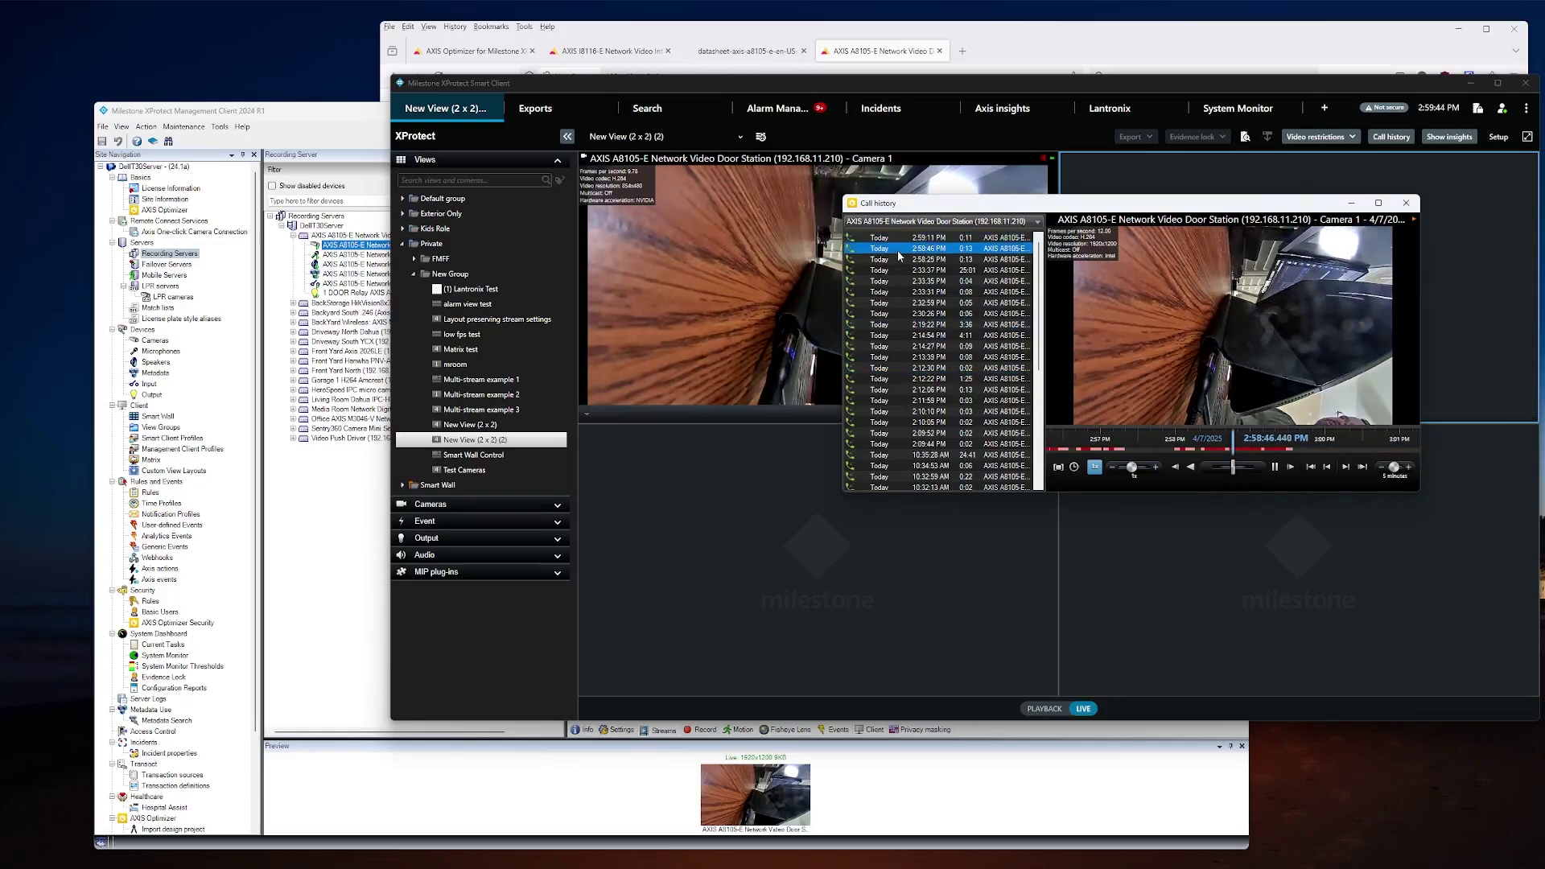
click(913, 281)
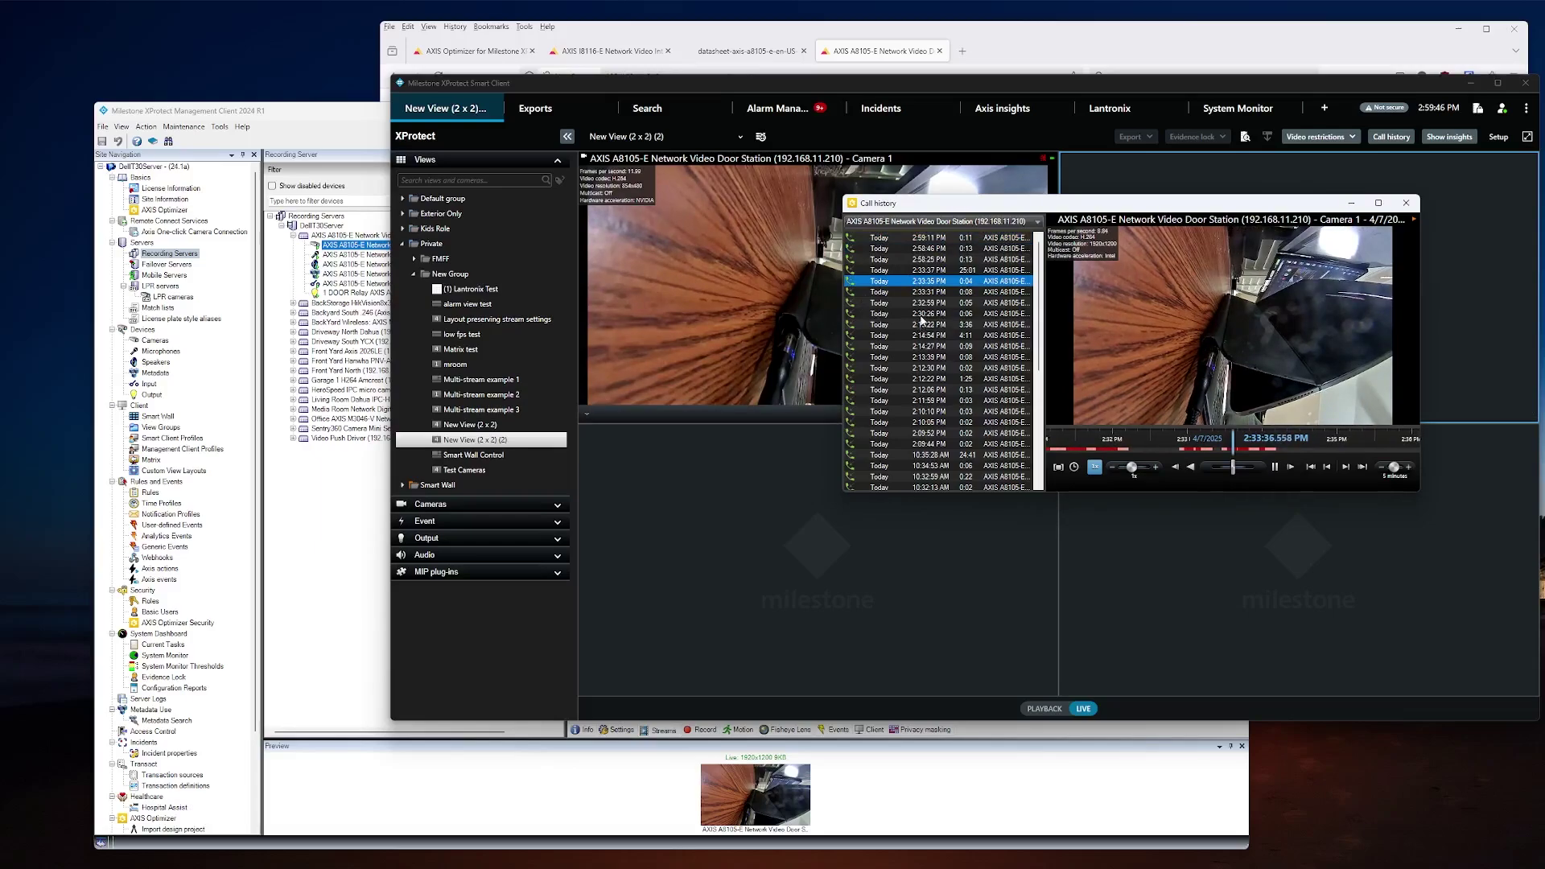
click(923, 292)
click(920, 239)
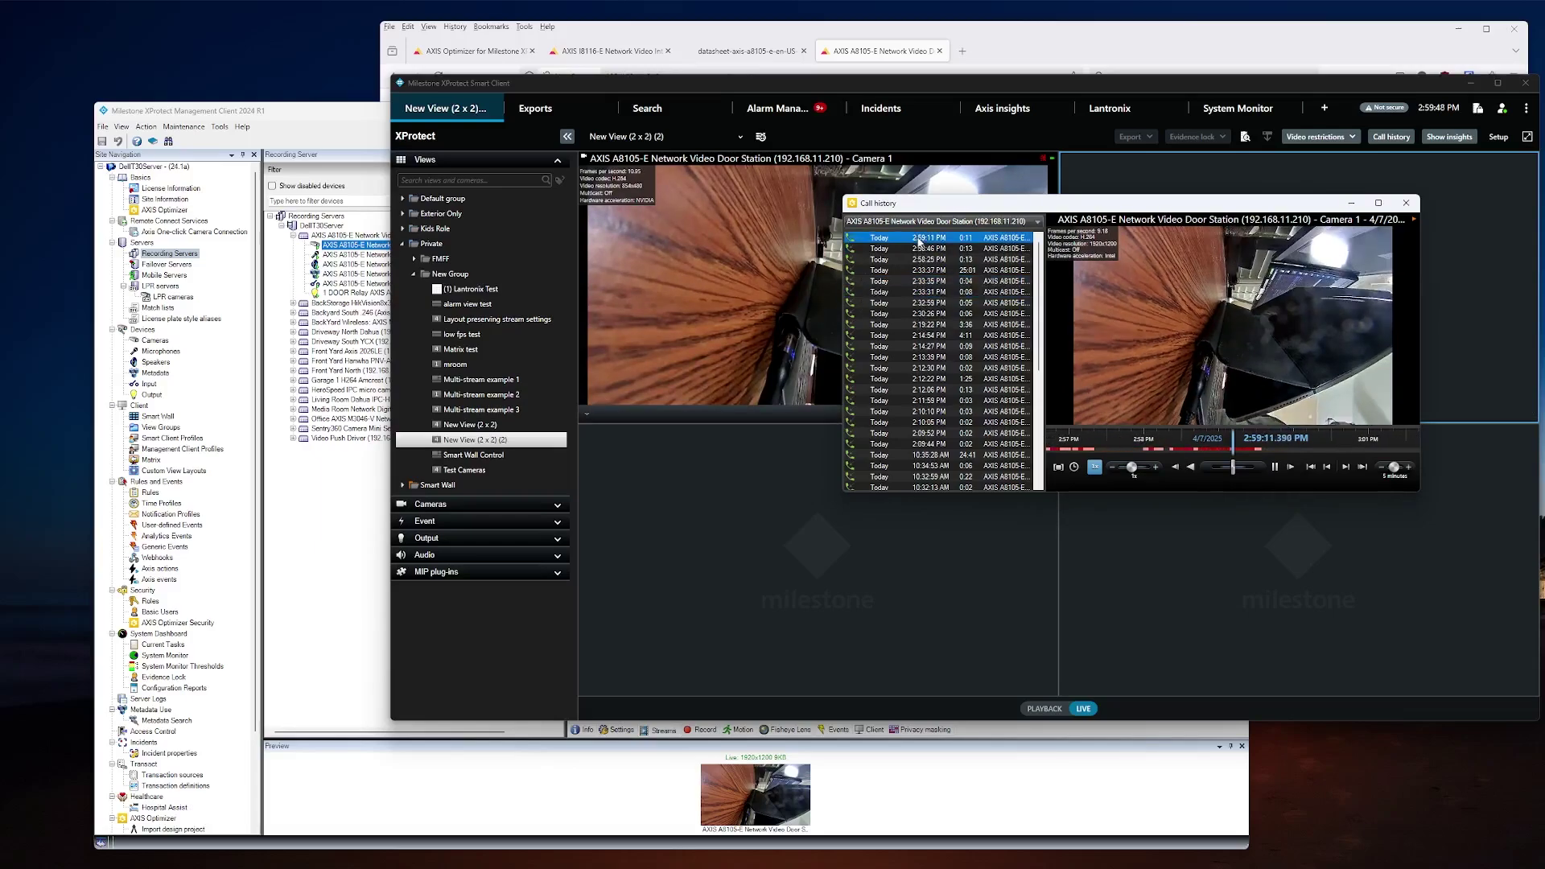
click(925, 260)
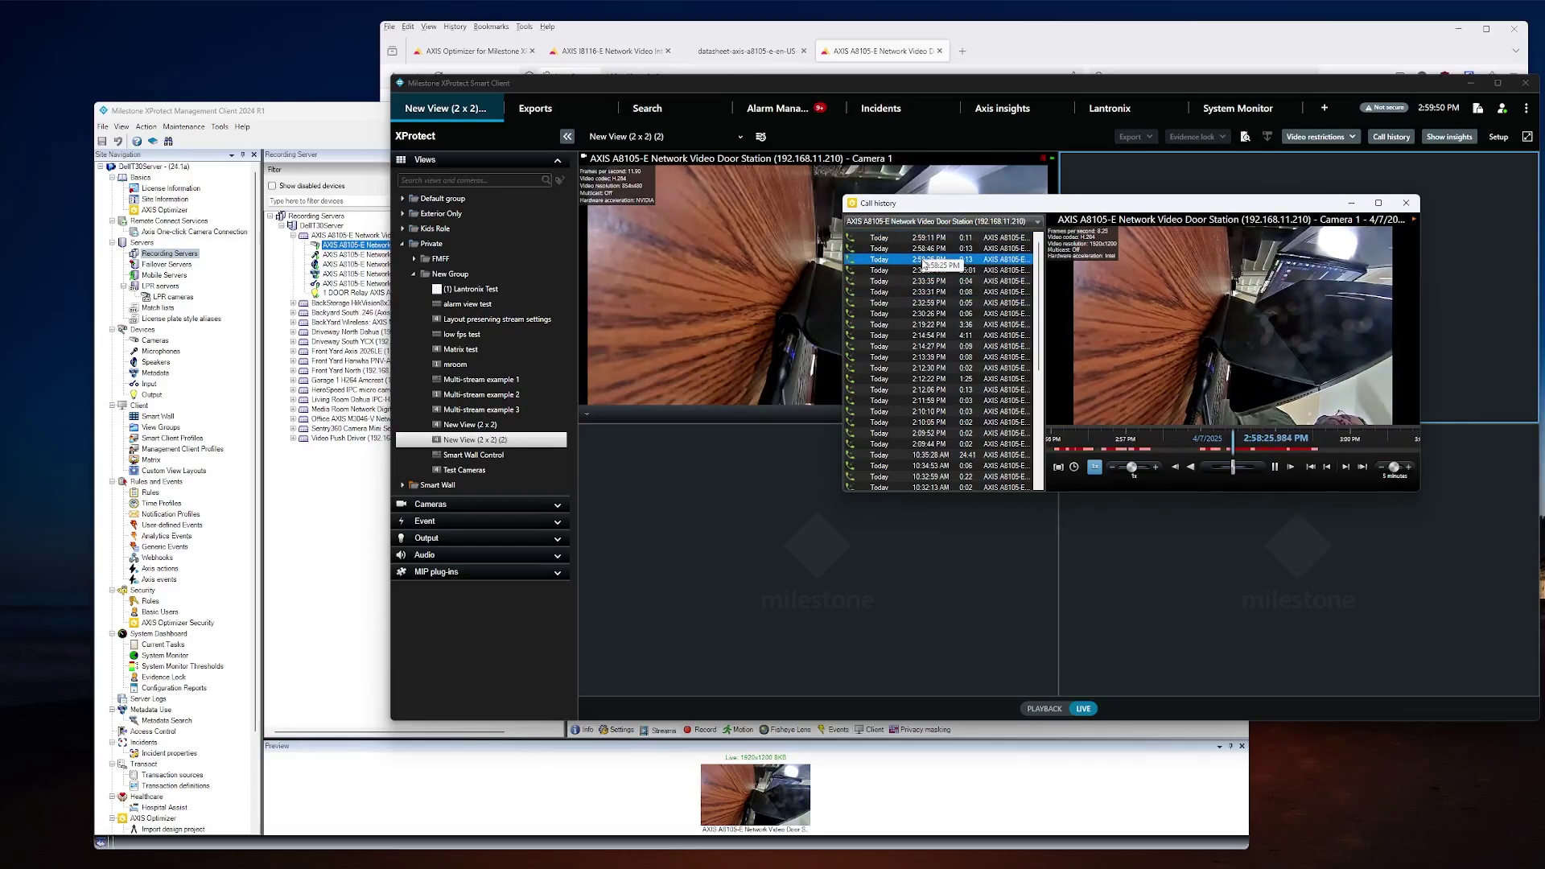
click(1274, 467)
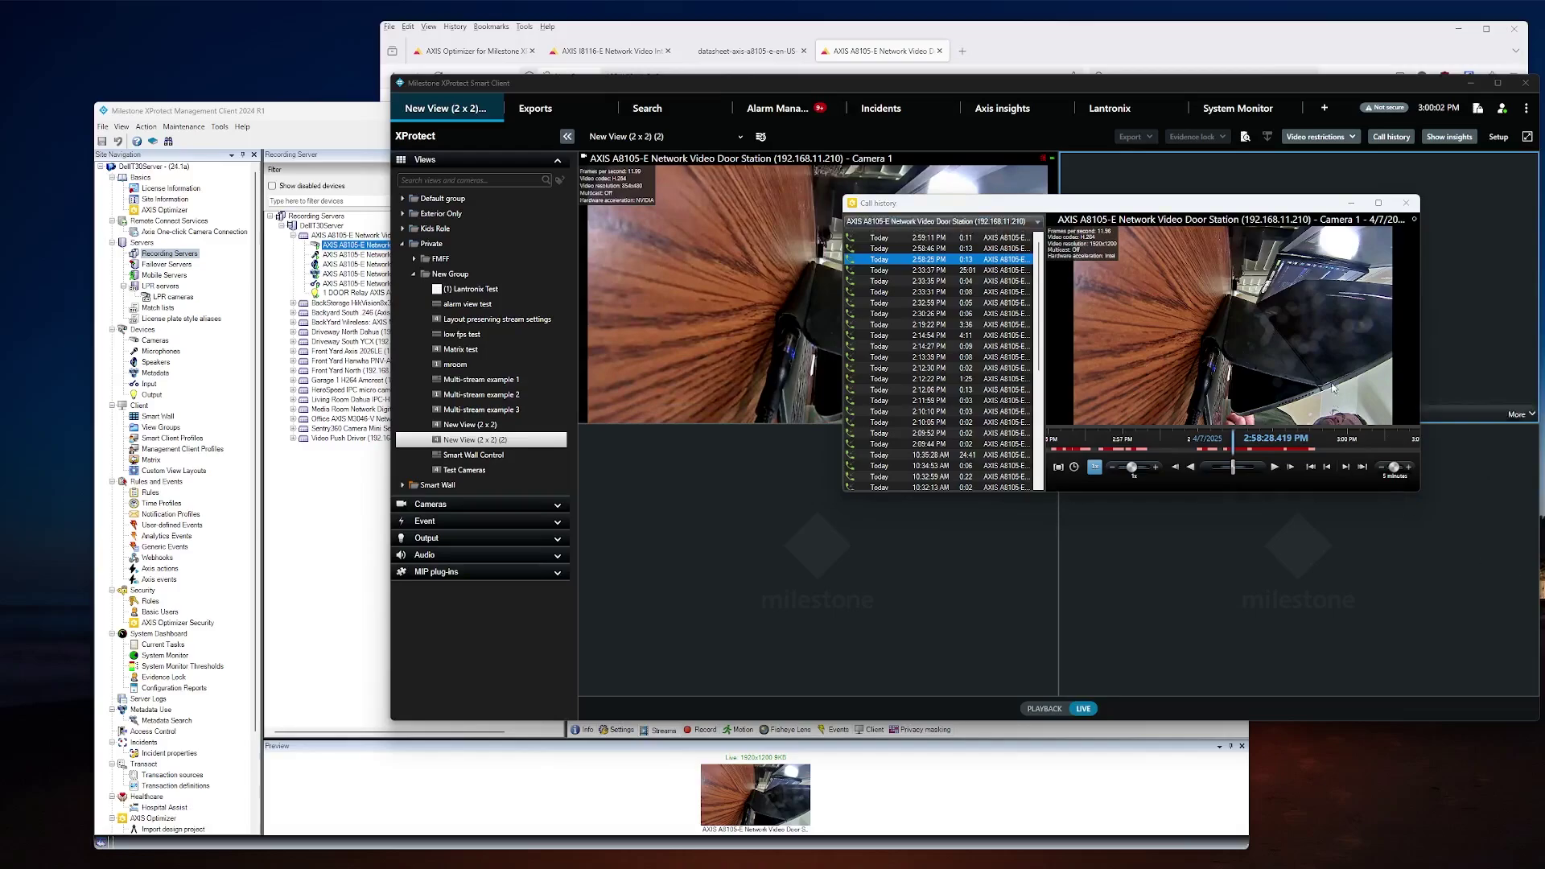
click(1406, 203)
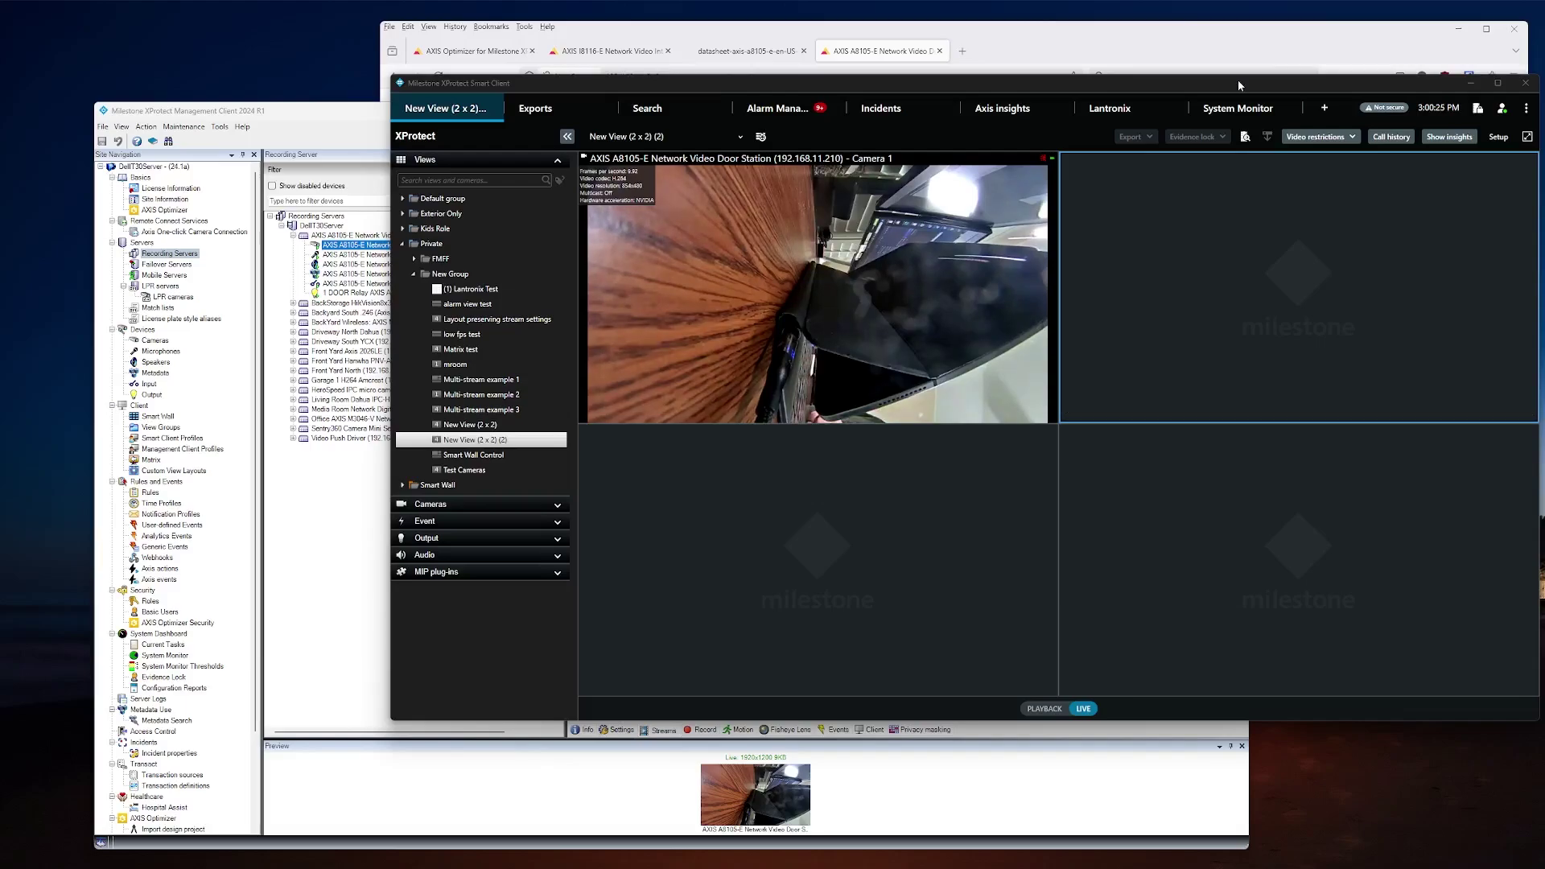
Select the door station camera in the grid and talk through its speaker with the audio controls, then deselect it and collapse them.
mouse_move(1022, 252)
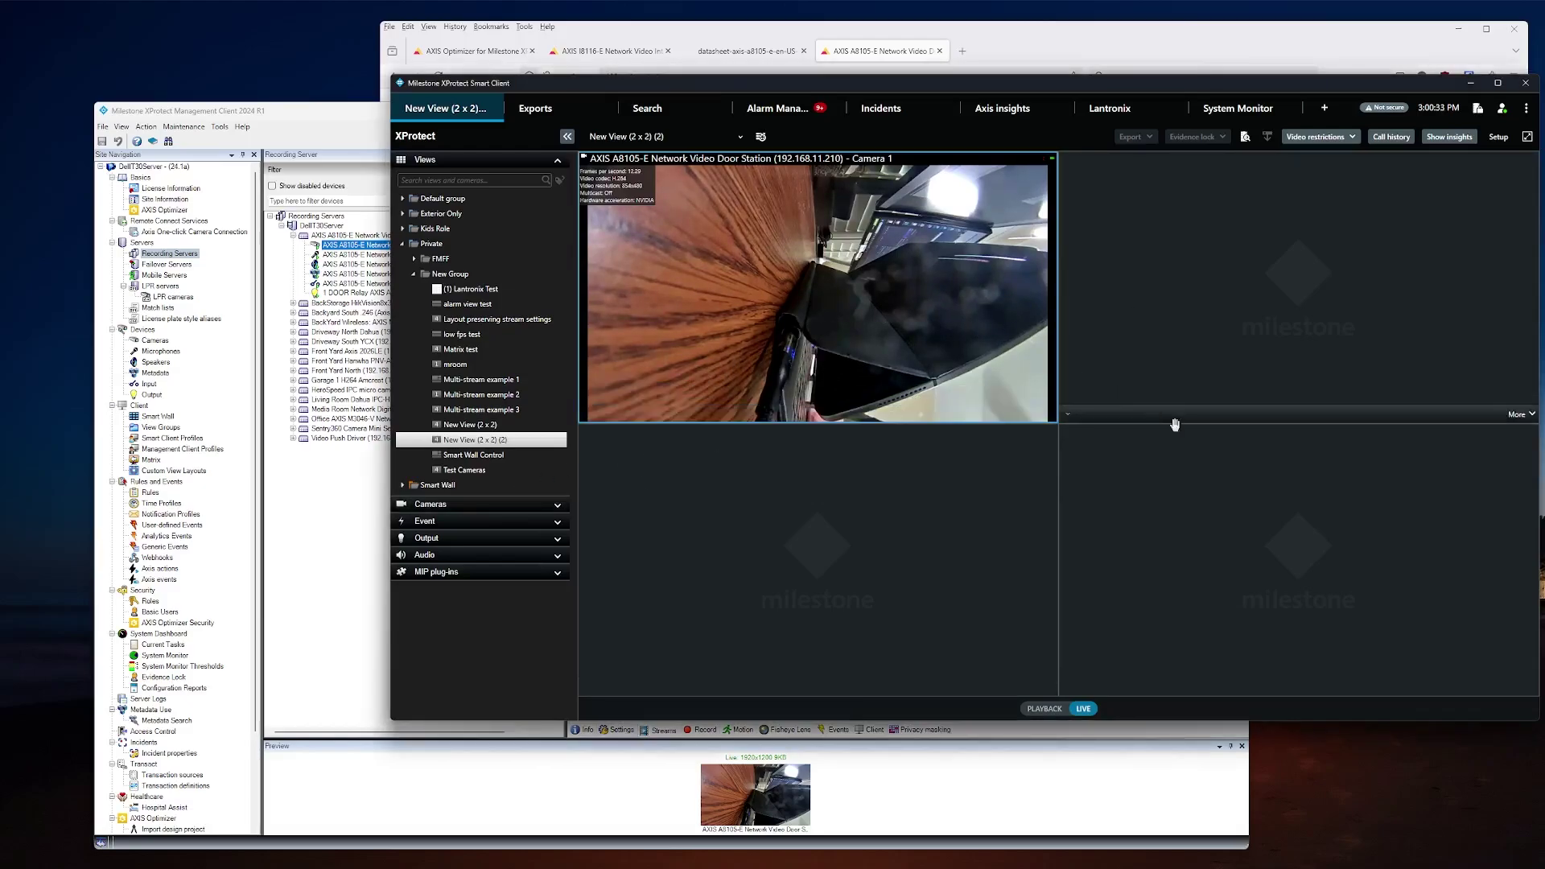
click(955, 317)
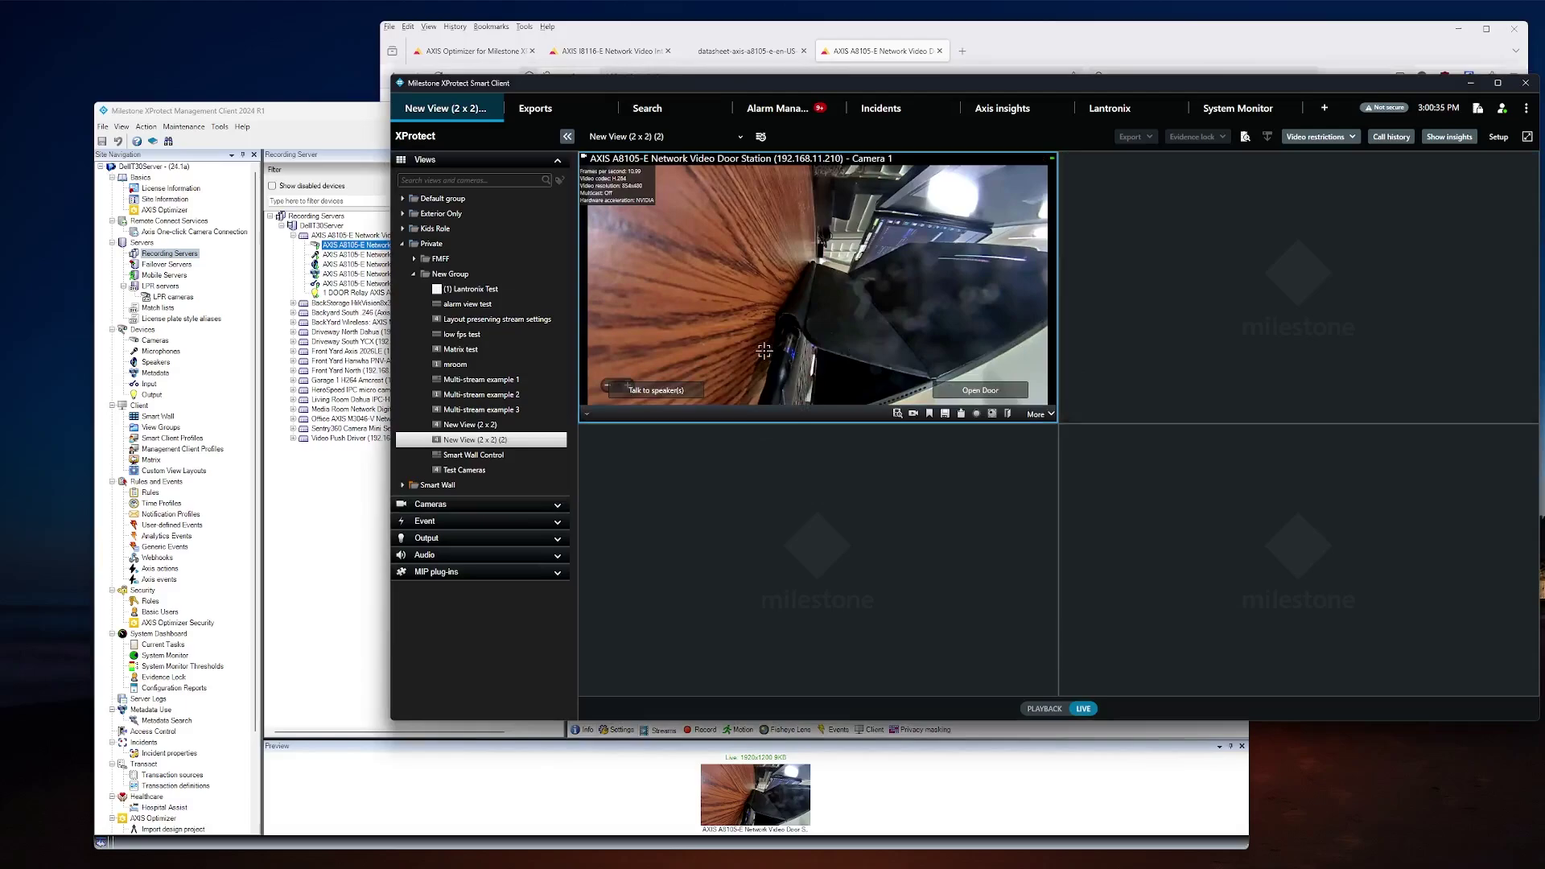
click(557, 521)
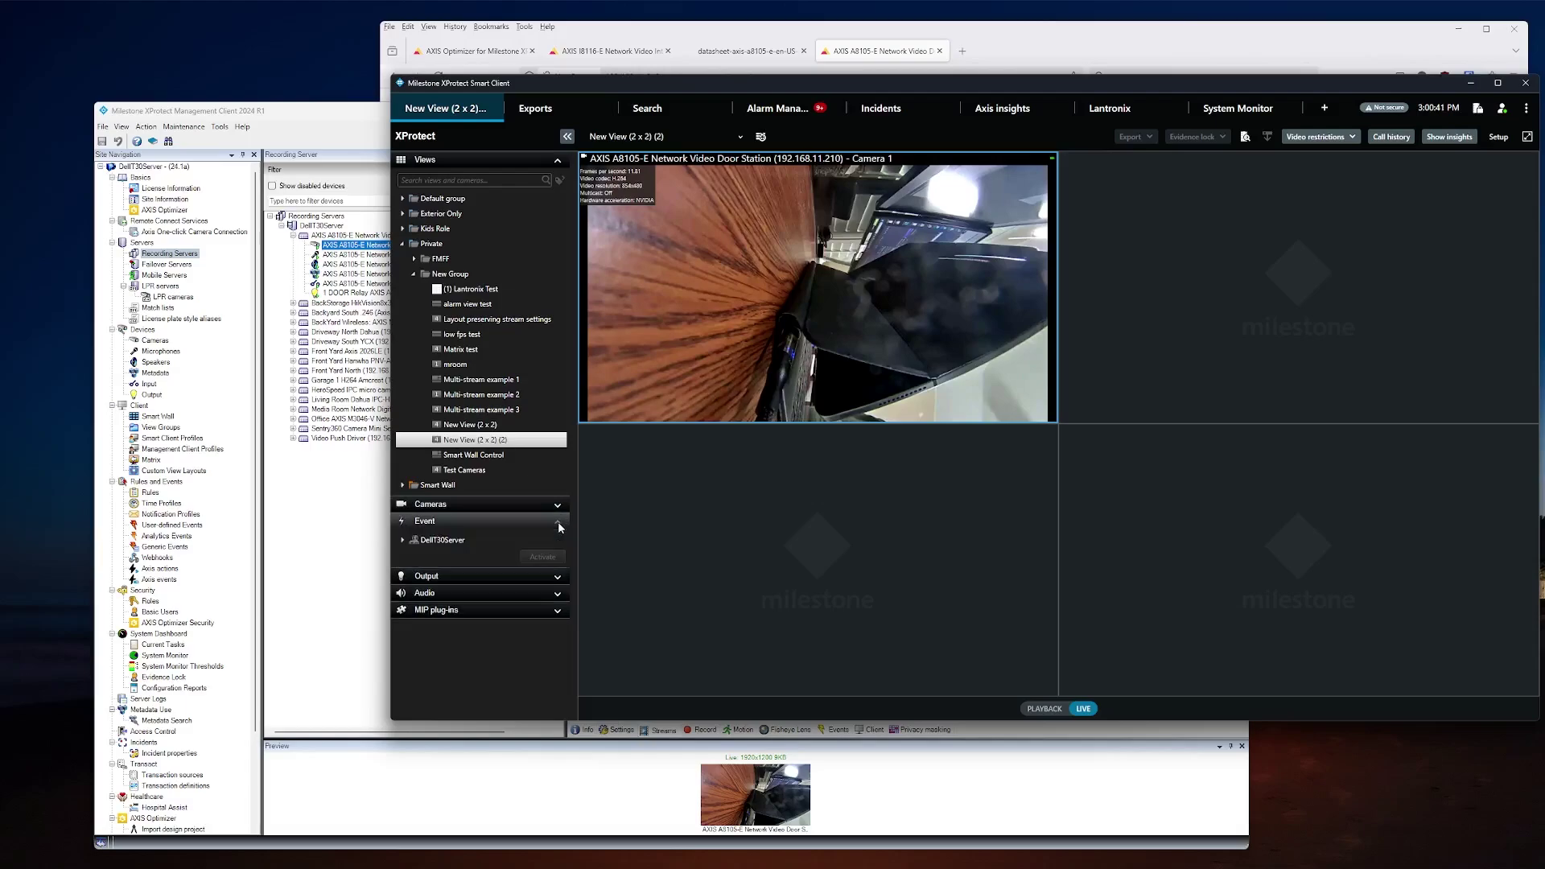
click(558, 521)
click(557, 557)
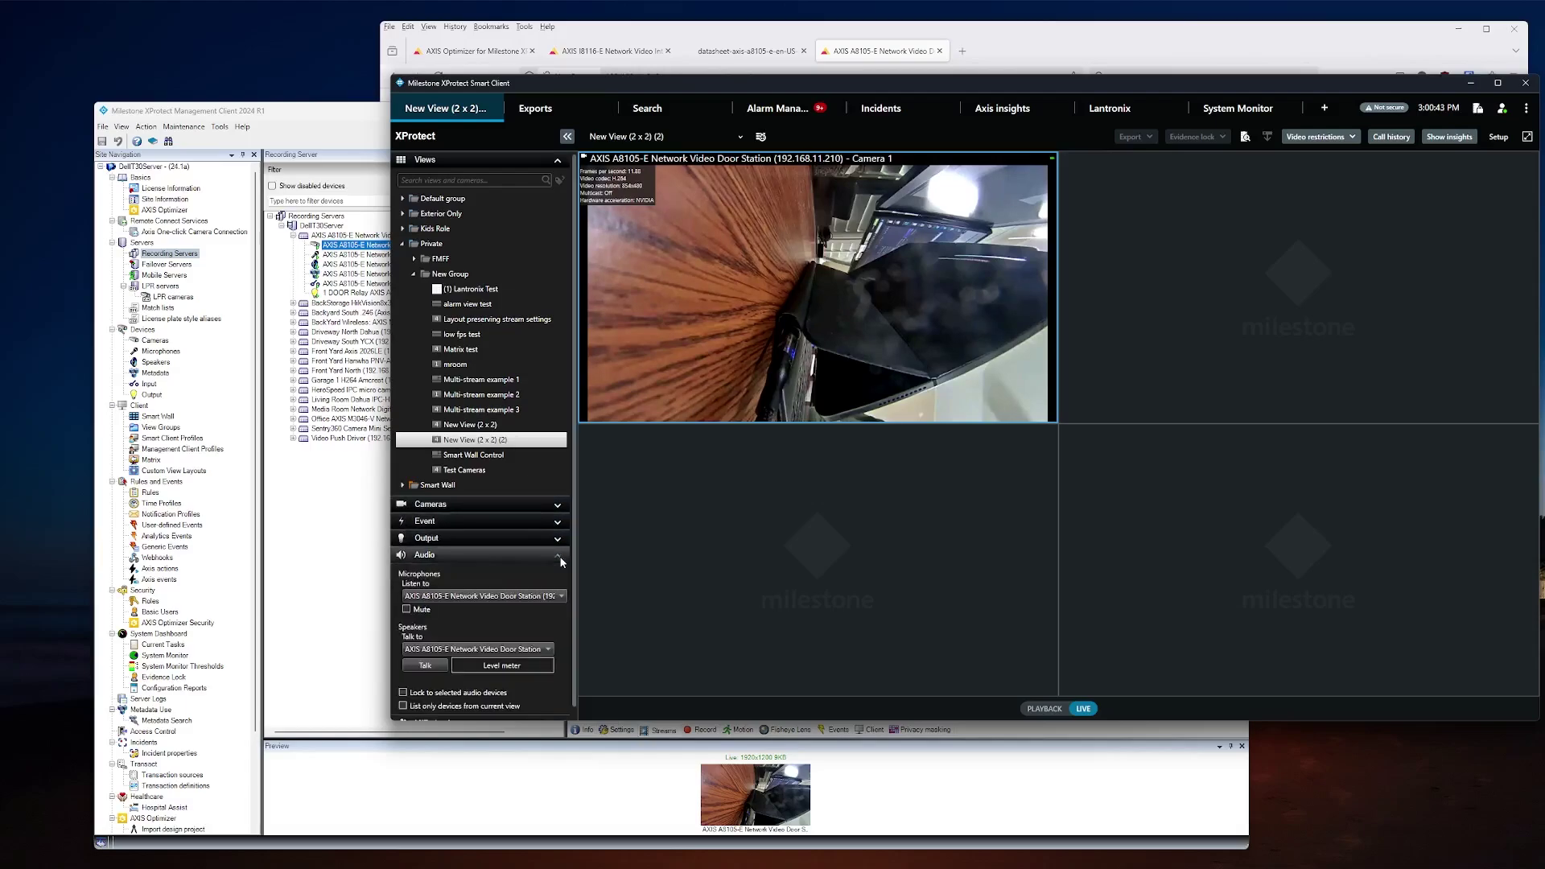
click(423, 667)
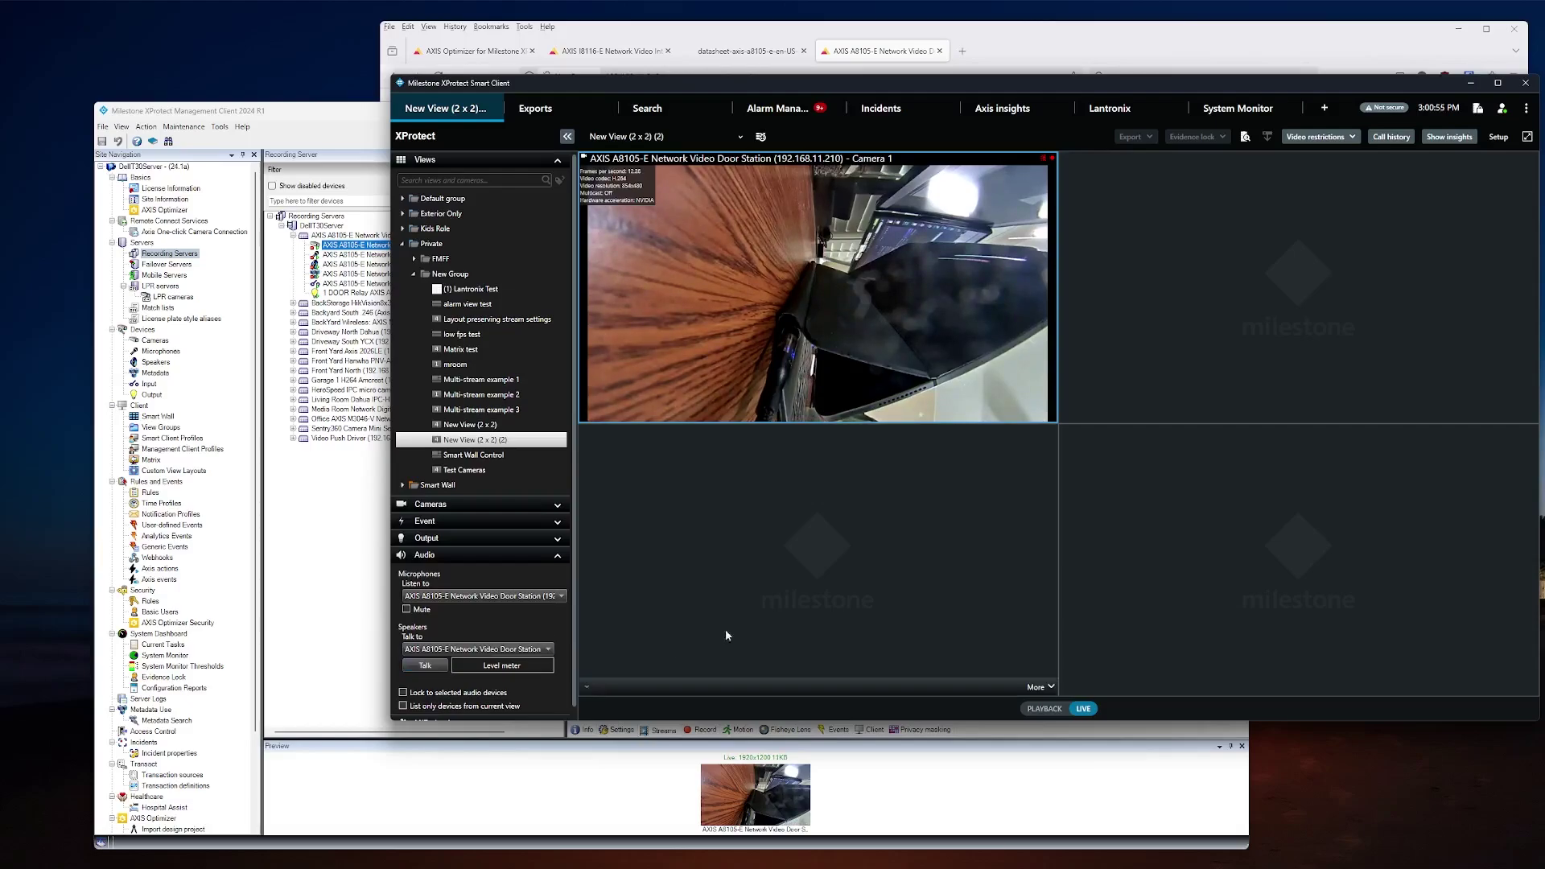
click(1248, 330)
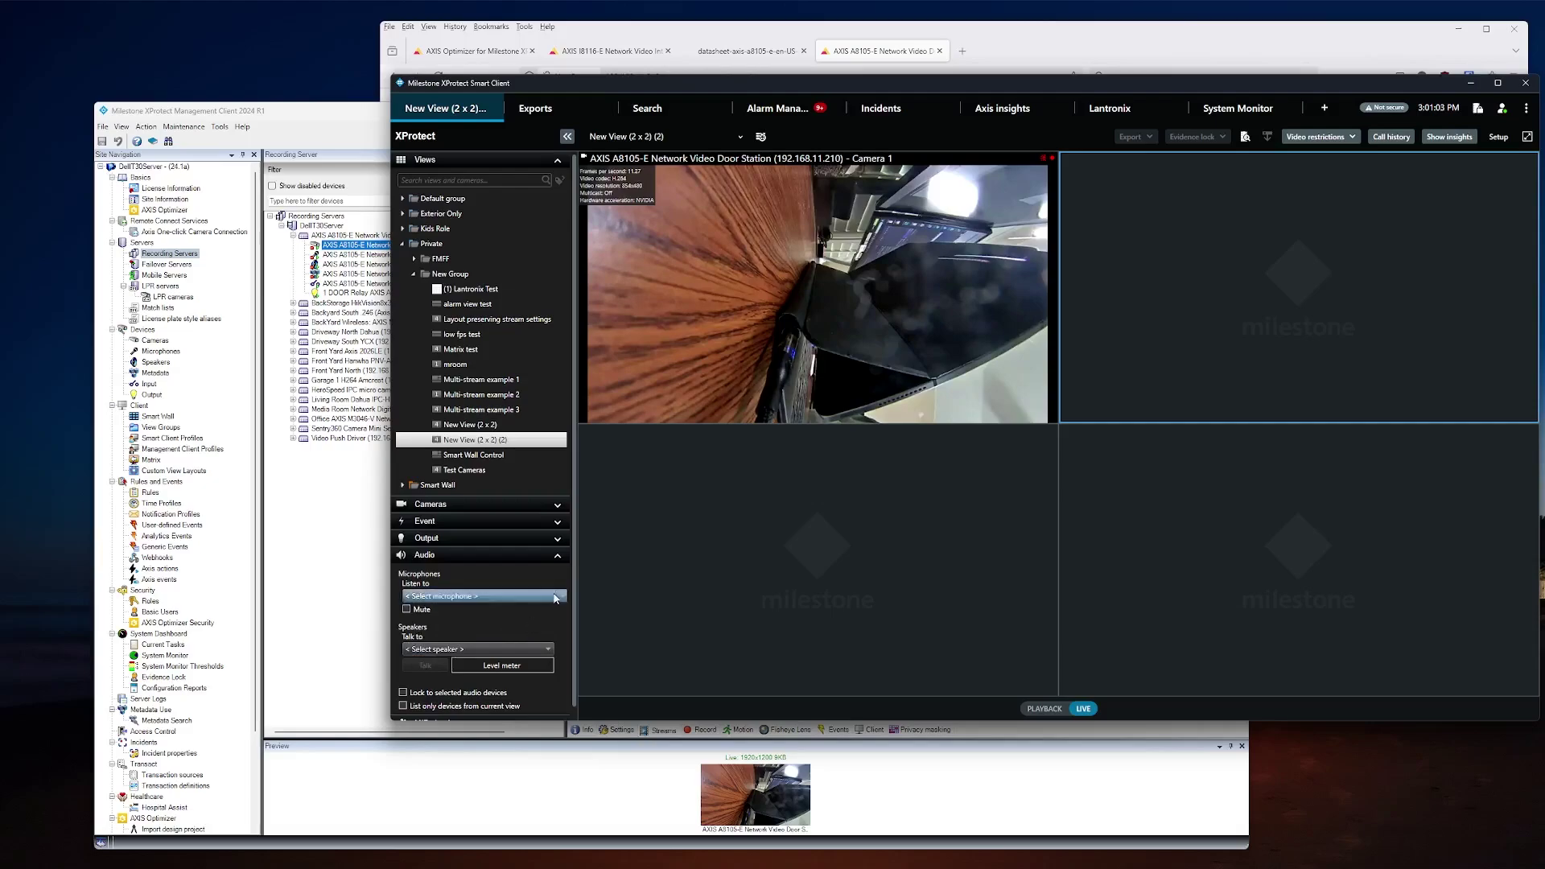
click(558, 557)
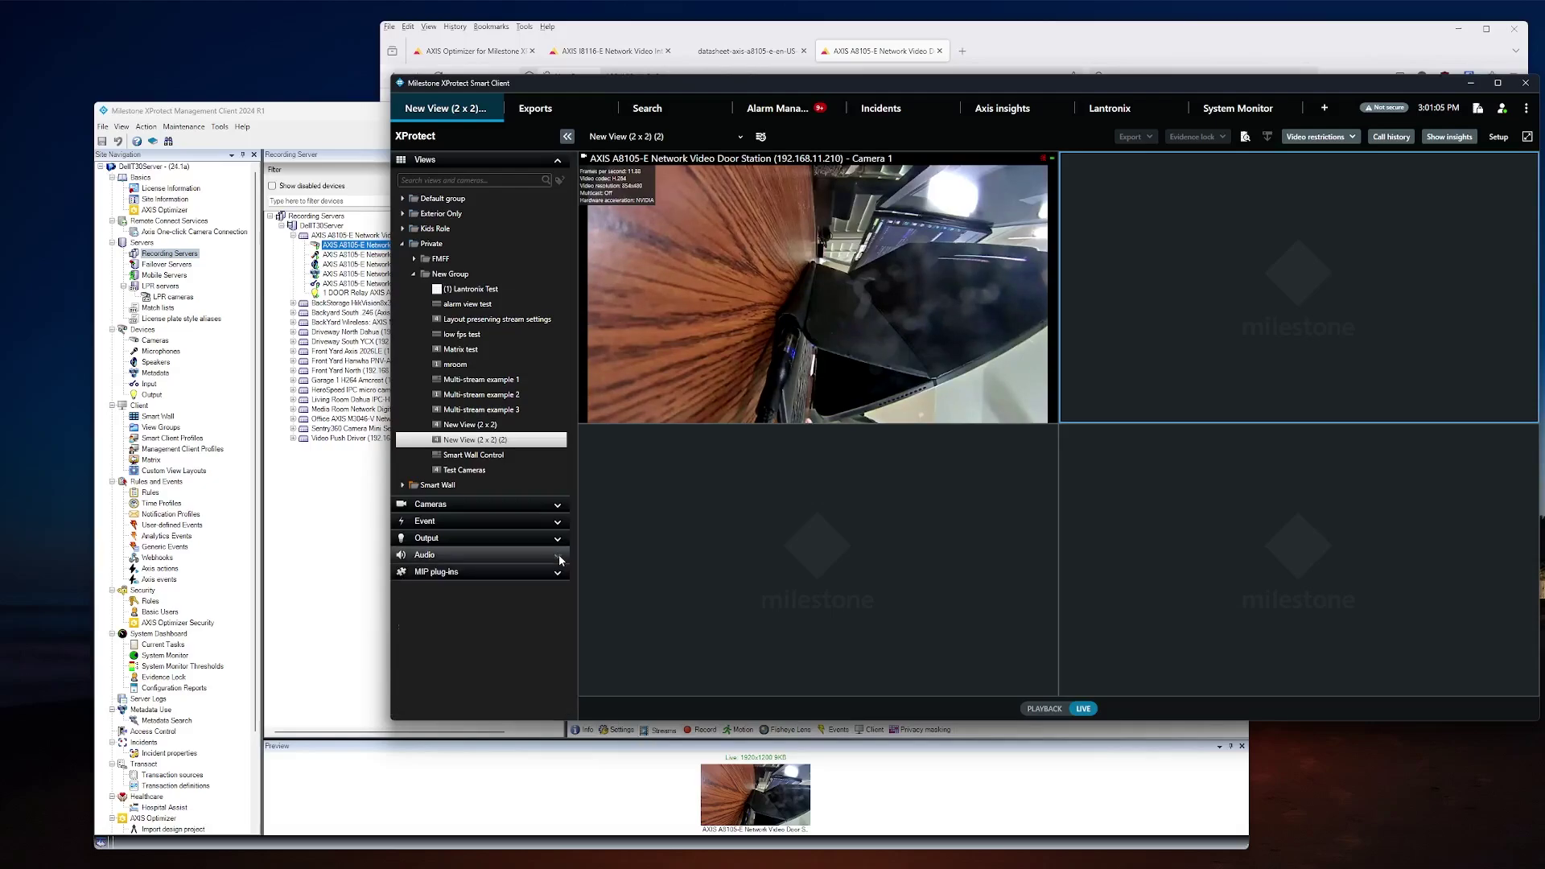
Enter setup mode, place an extra Talk to speaker(s) overlay button on the door station camera's image and delete it.
mouse_move(606, 558)
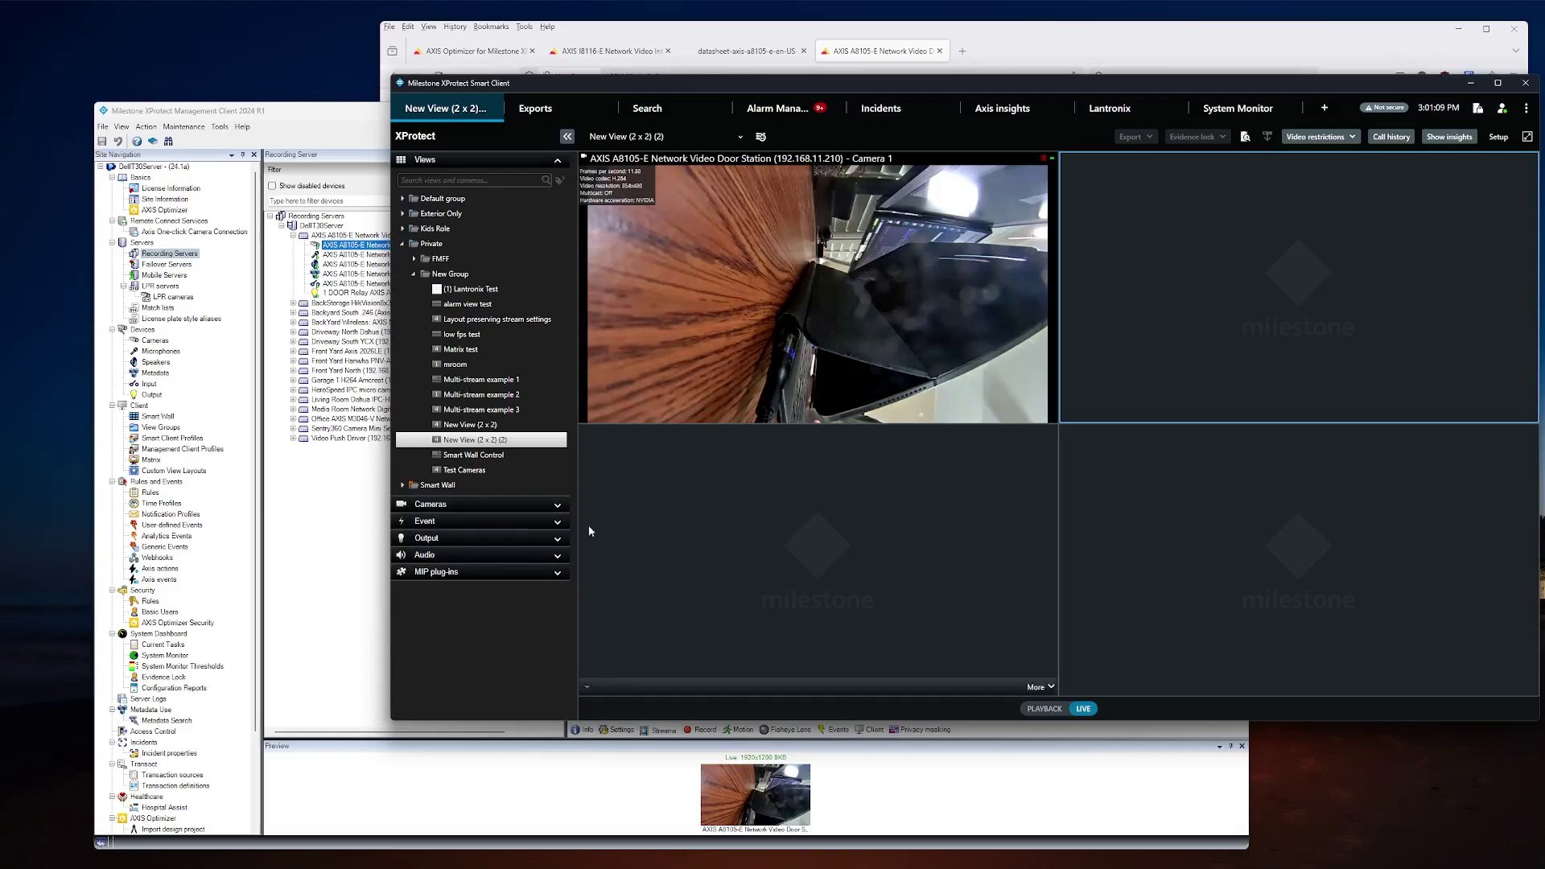
mouse_move(1477, 192)
click(1498, 136)
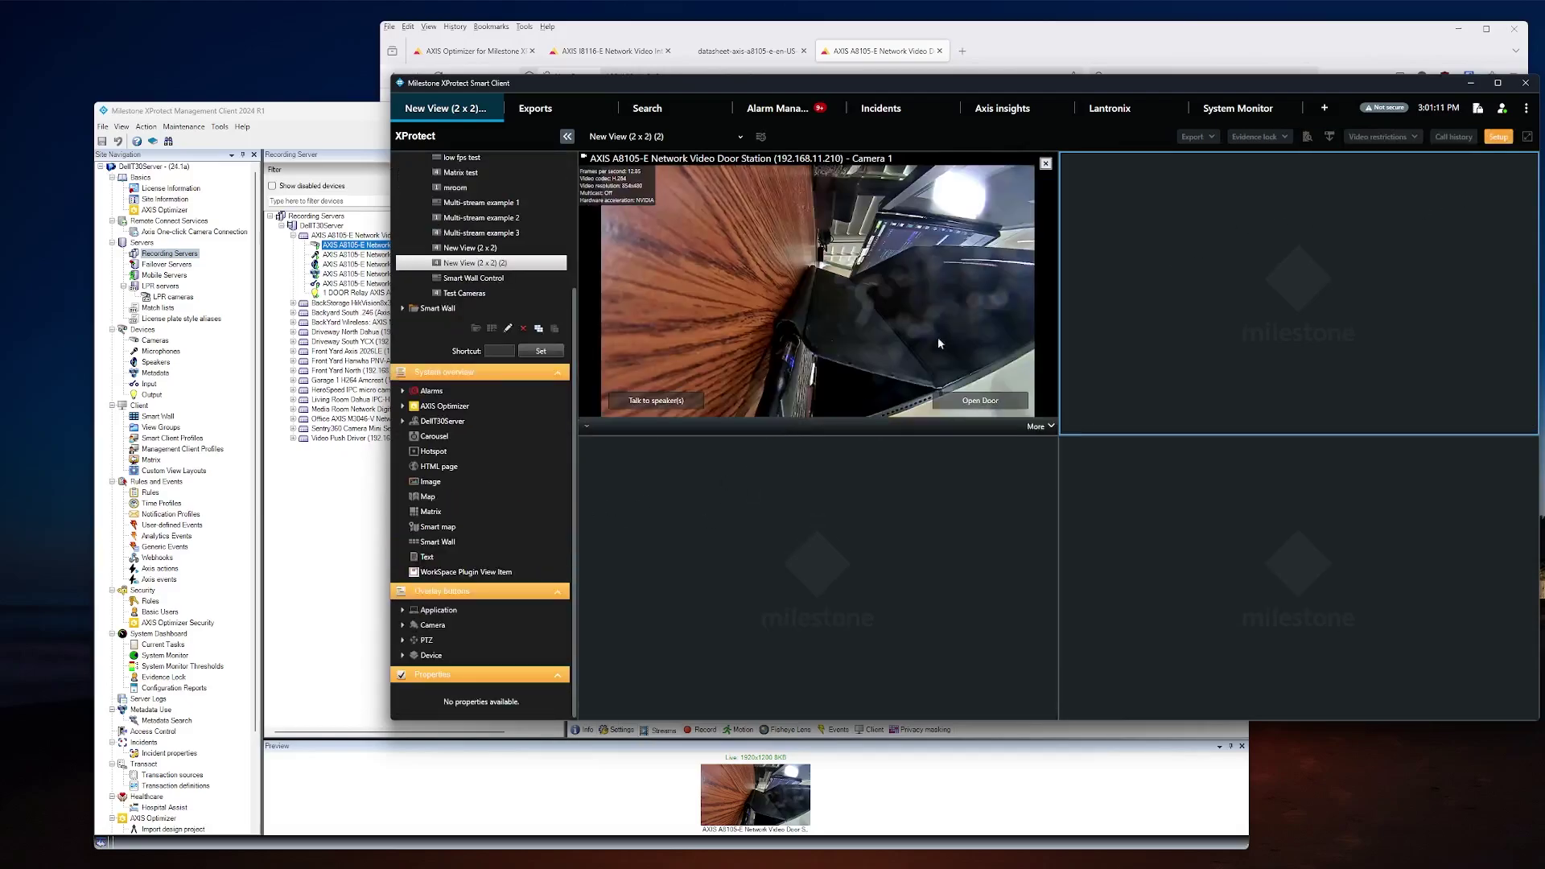
click(941, 312)
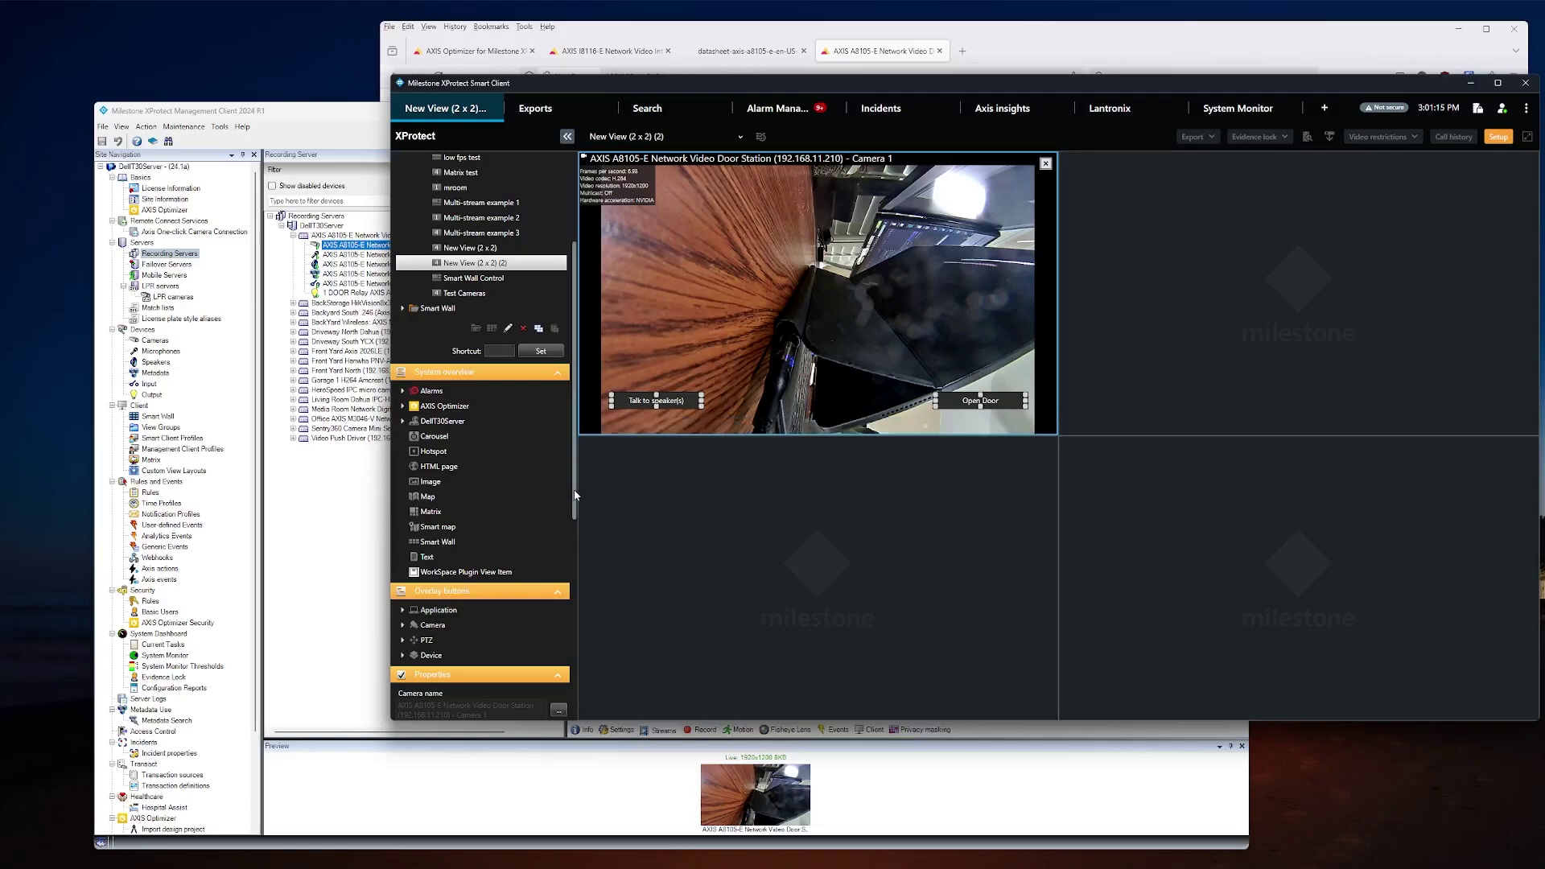
click(402, 612)
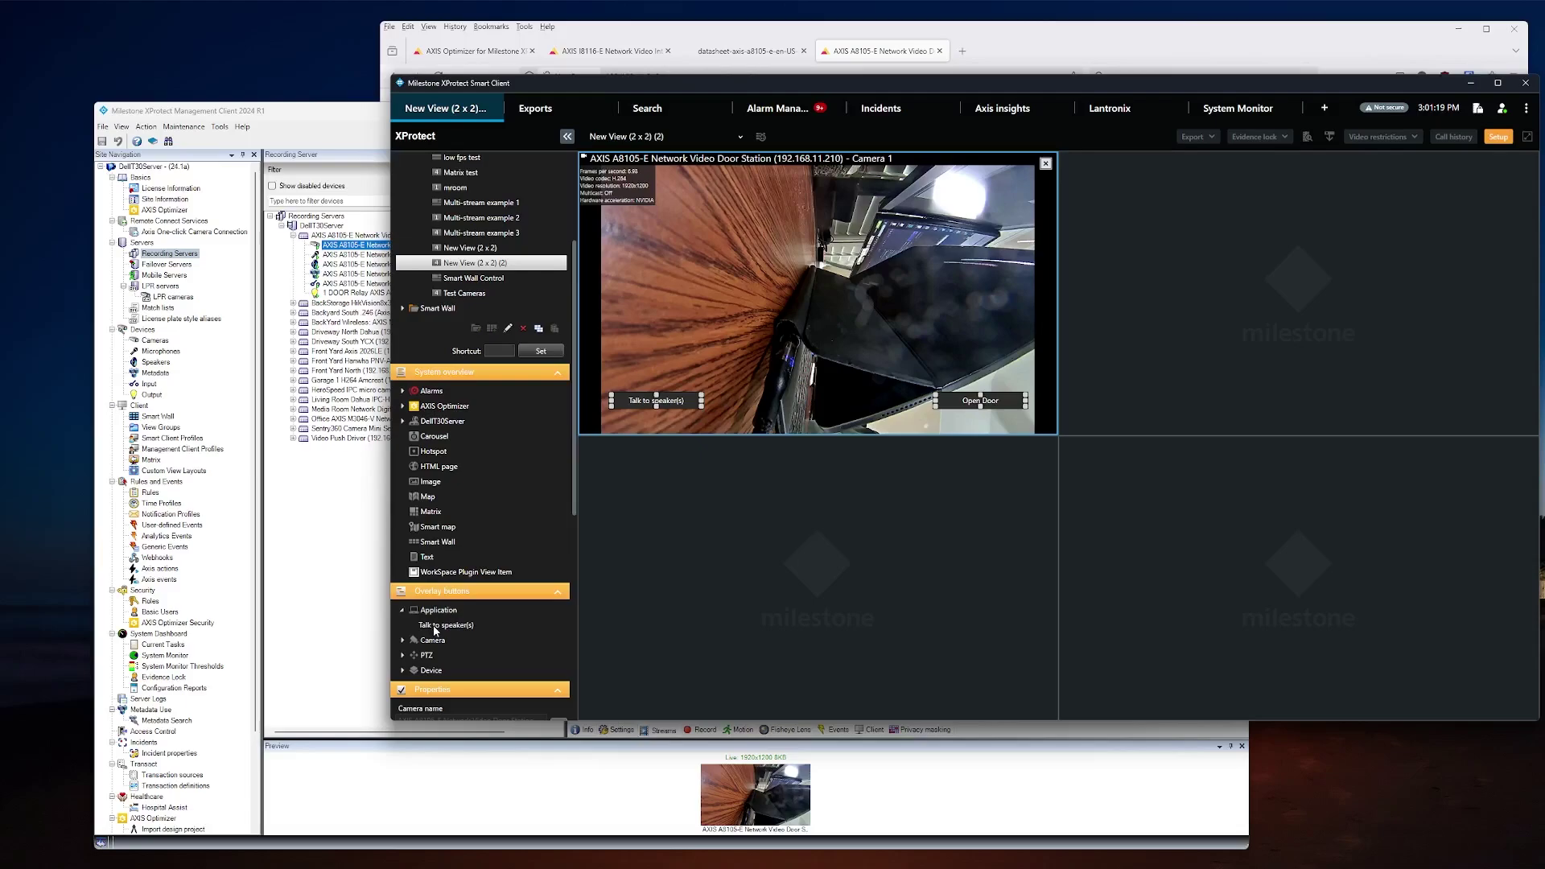
drag(434, 630, 663, 344)
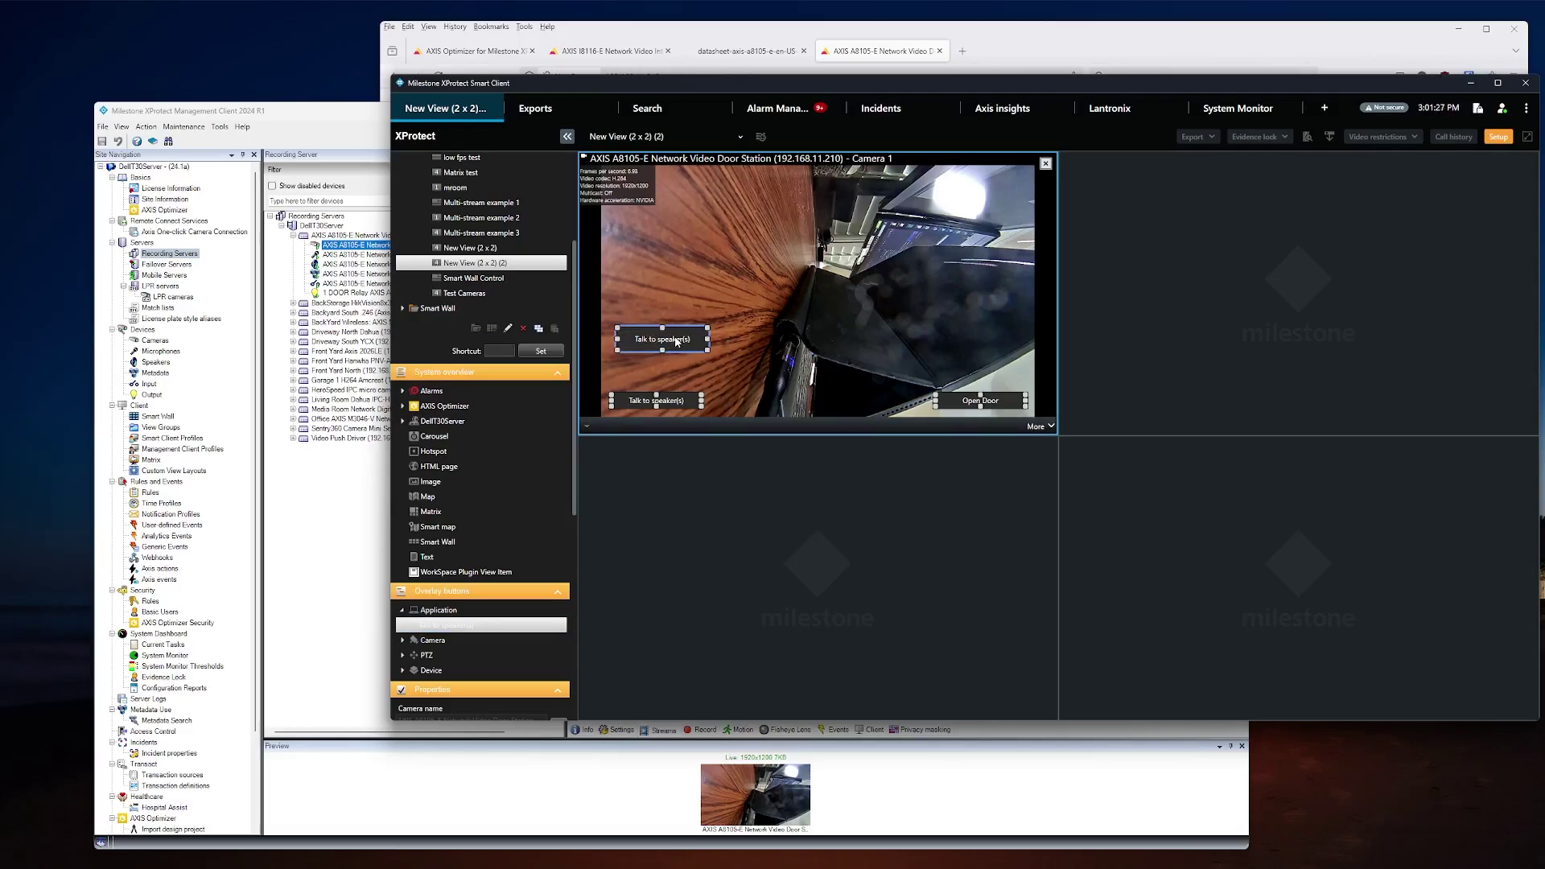
key(Delete)
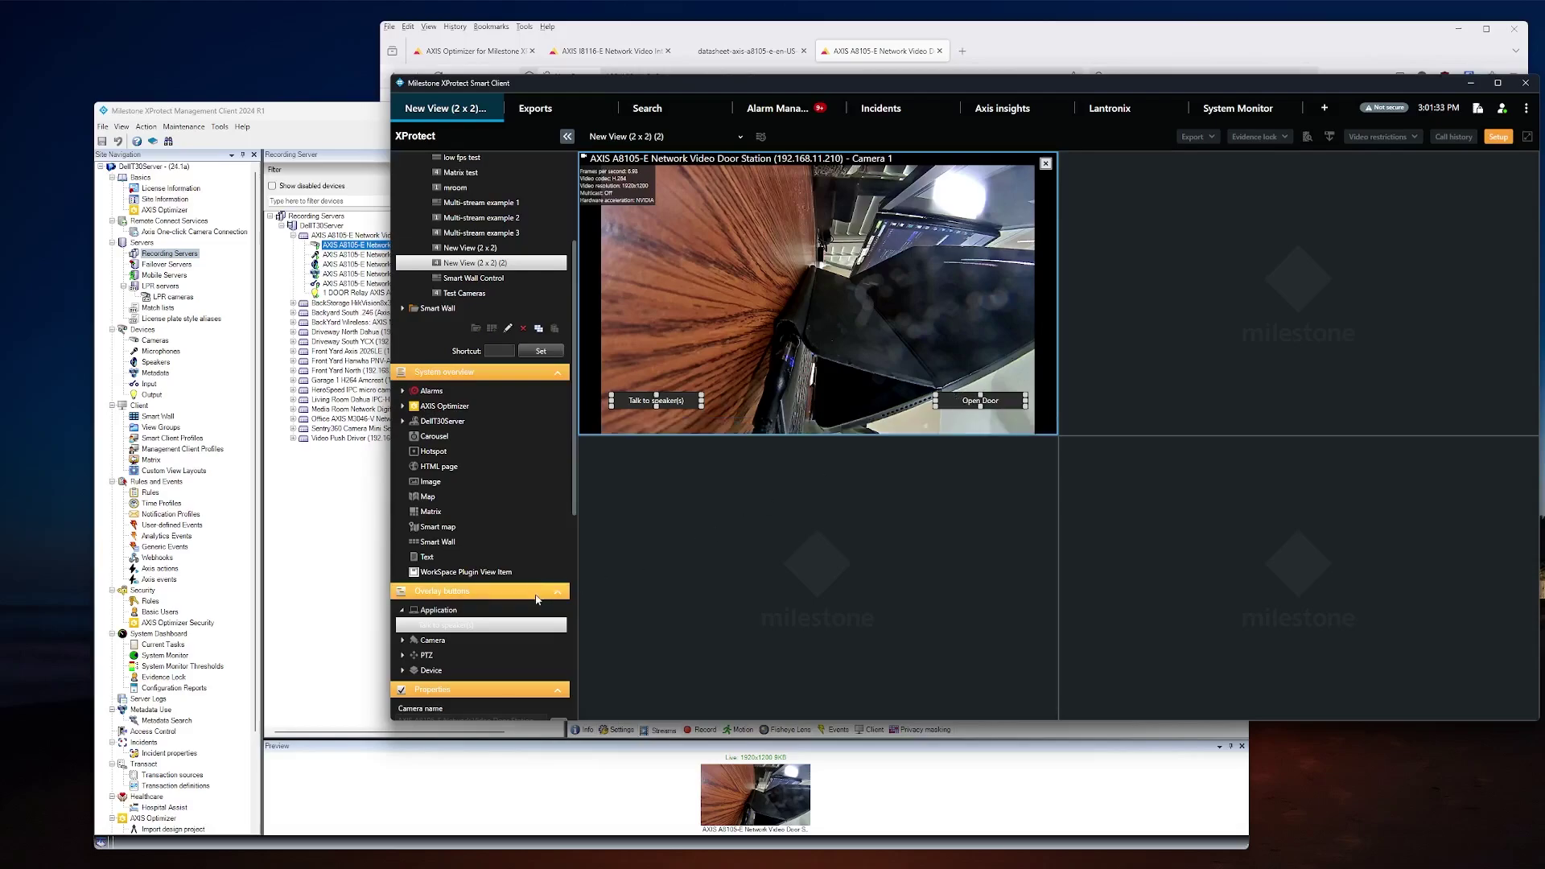
Place the 1 DOOR Relay output from Output Group 1 as an overlay button on the door station camera, delete it and leave setup mode.
click(403, 640)
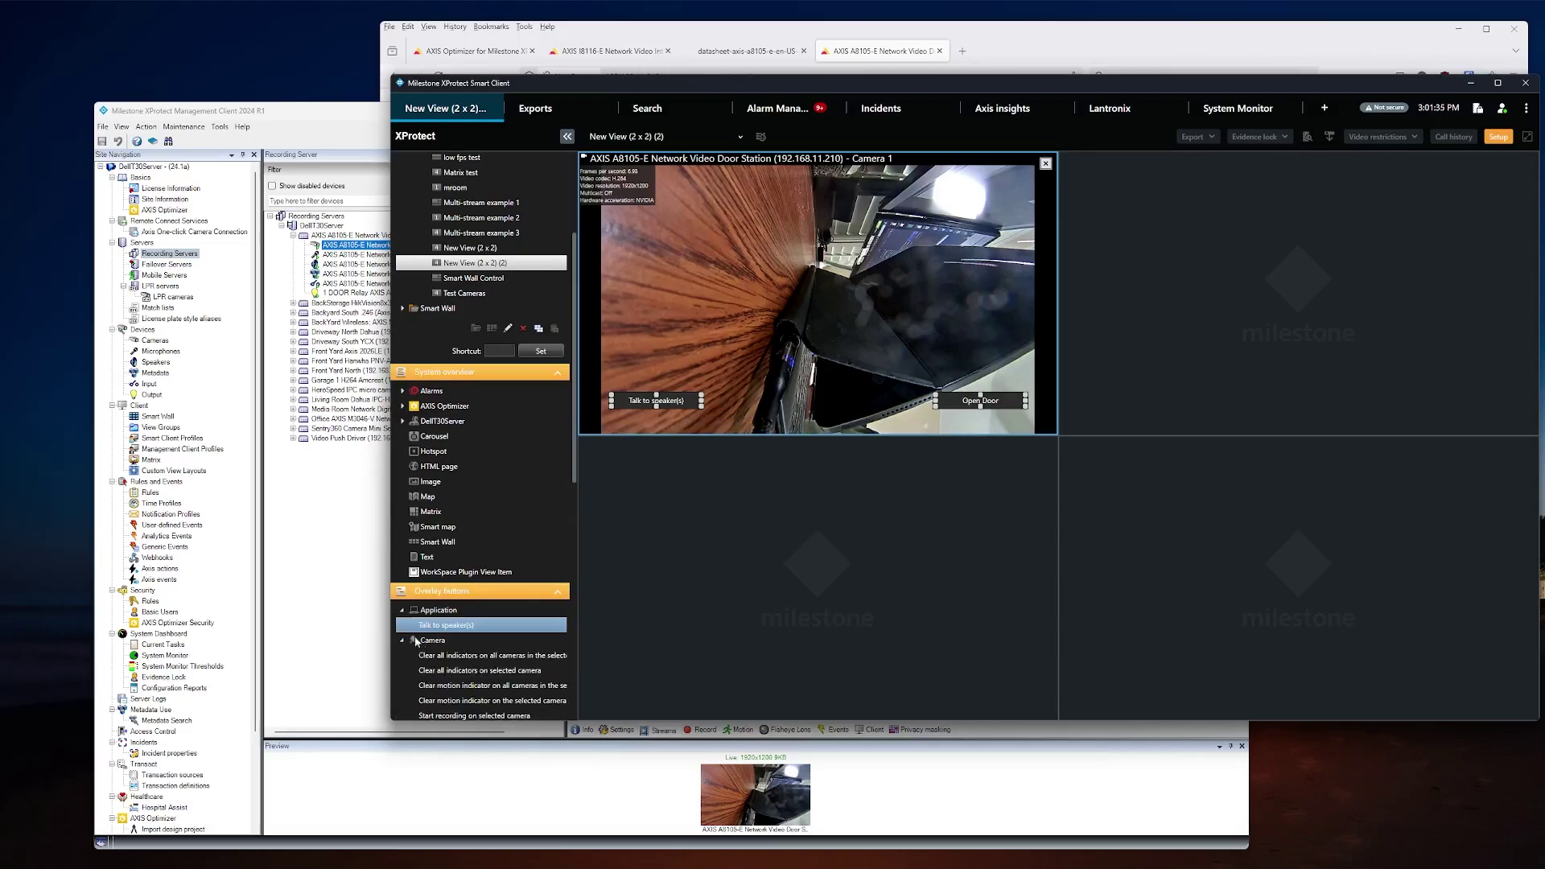
scroll(430, 628, down, 3)
scroll(437, 619, down, 1)
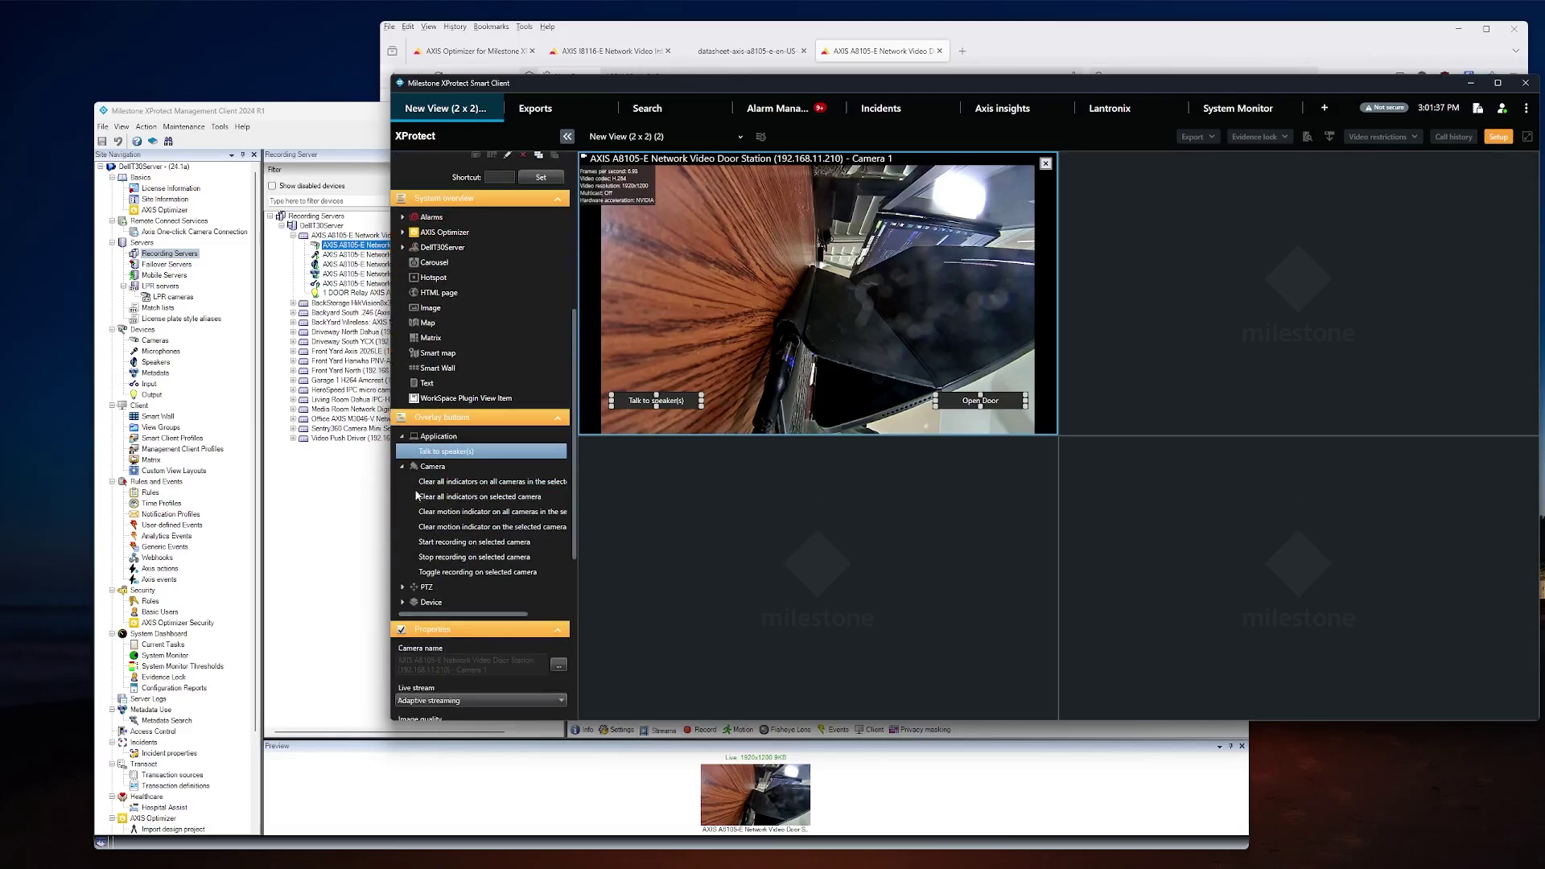
click(403, 468)
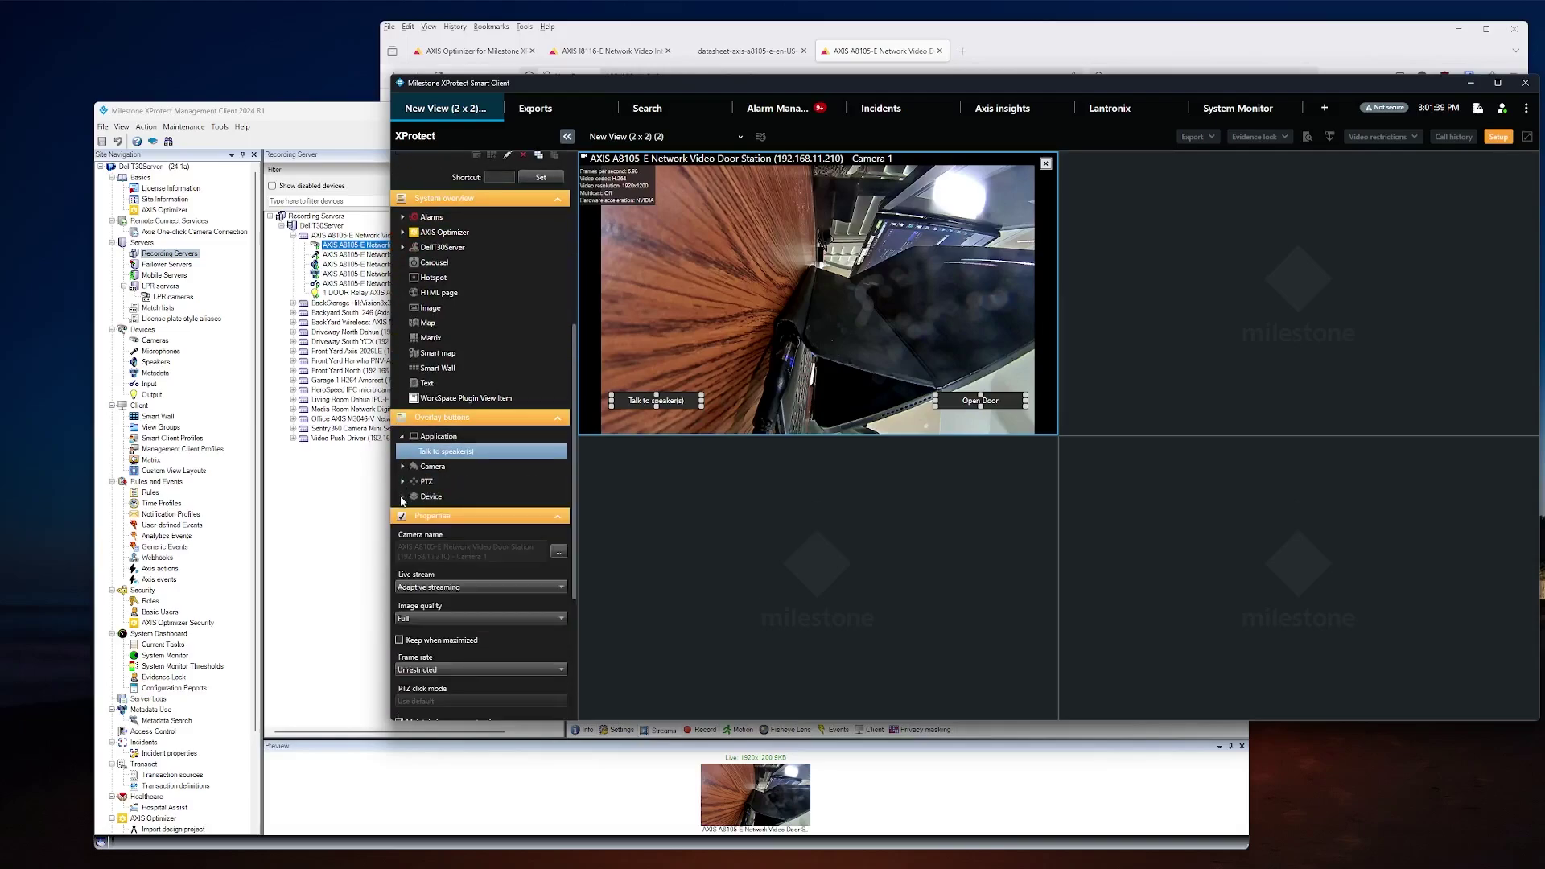
click(402, 497)
click(413, 513)
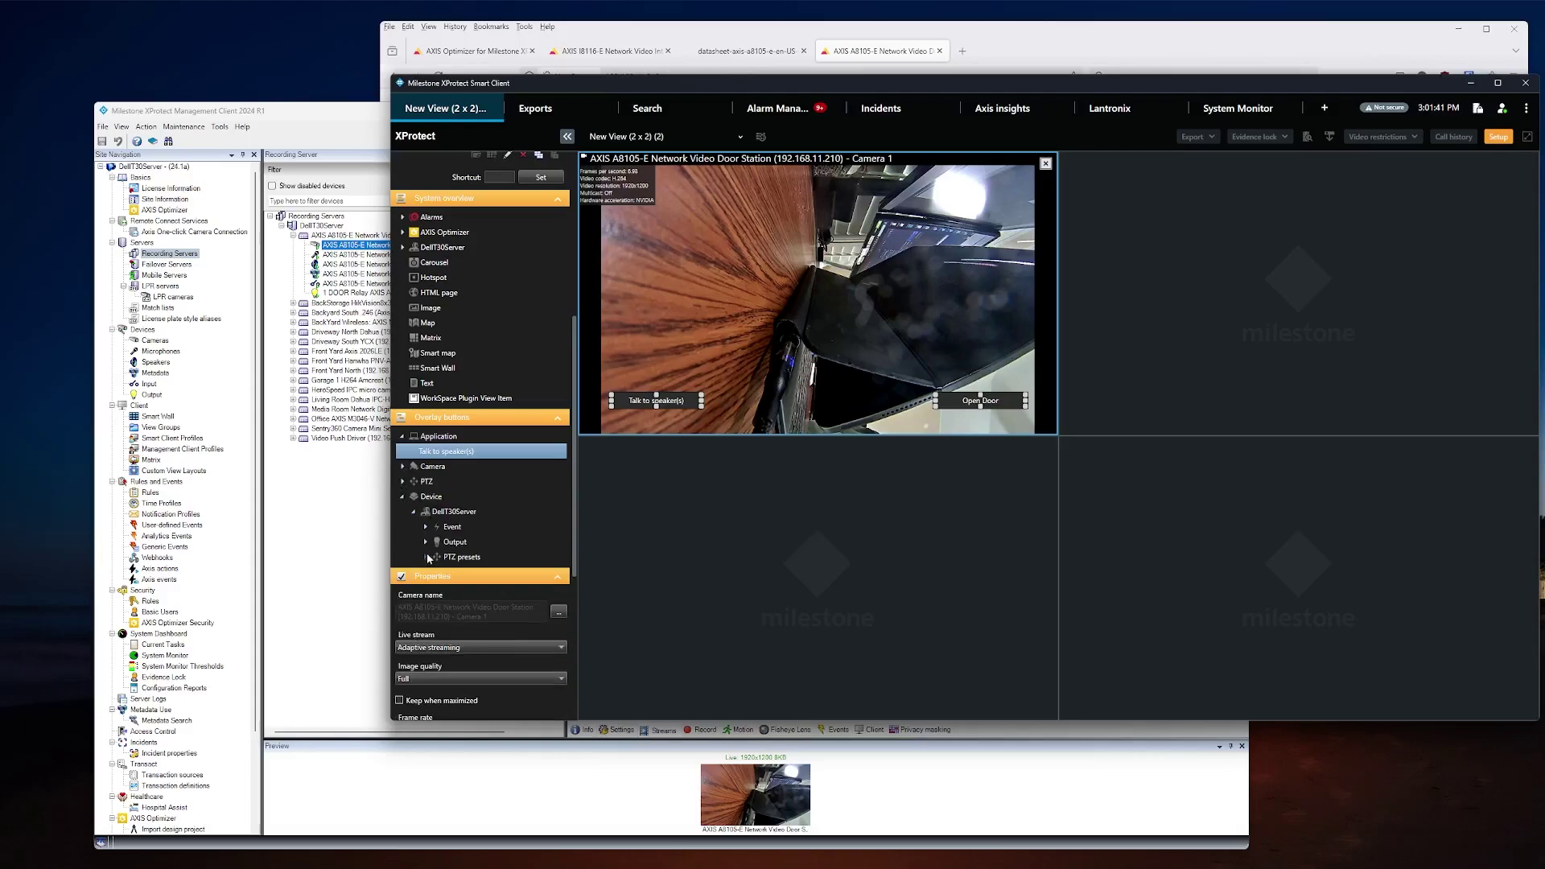
click(426, 542)
click(437, 557)
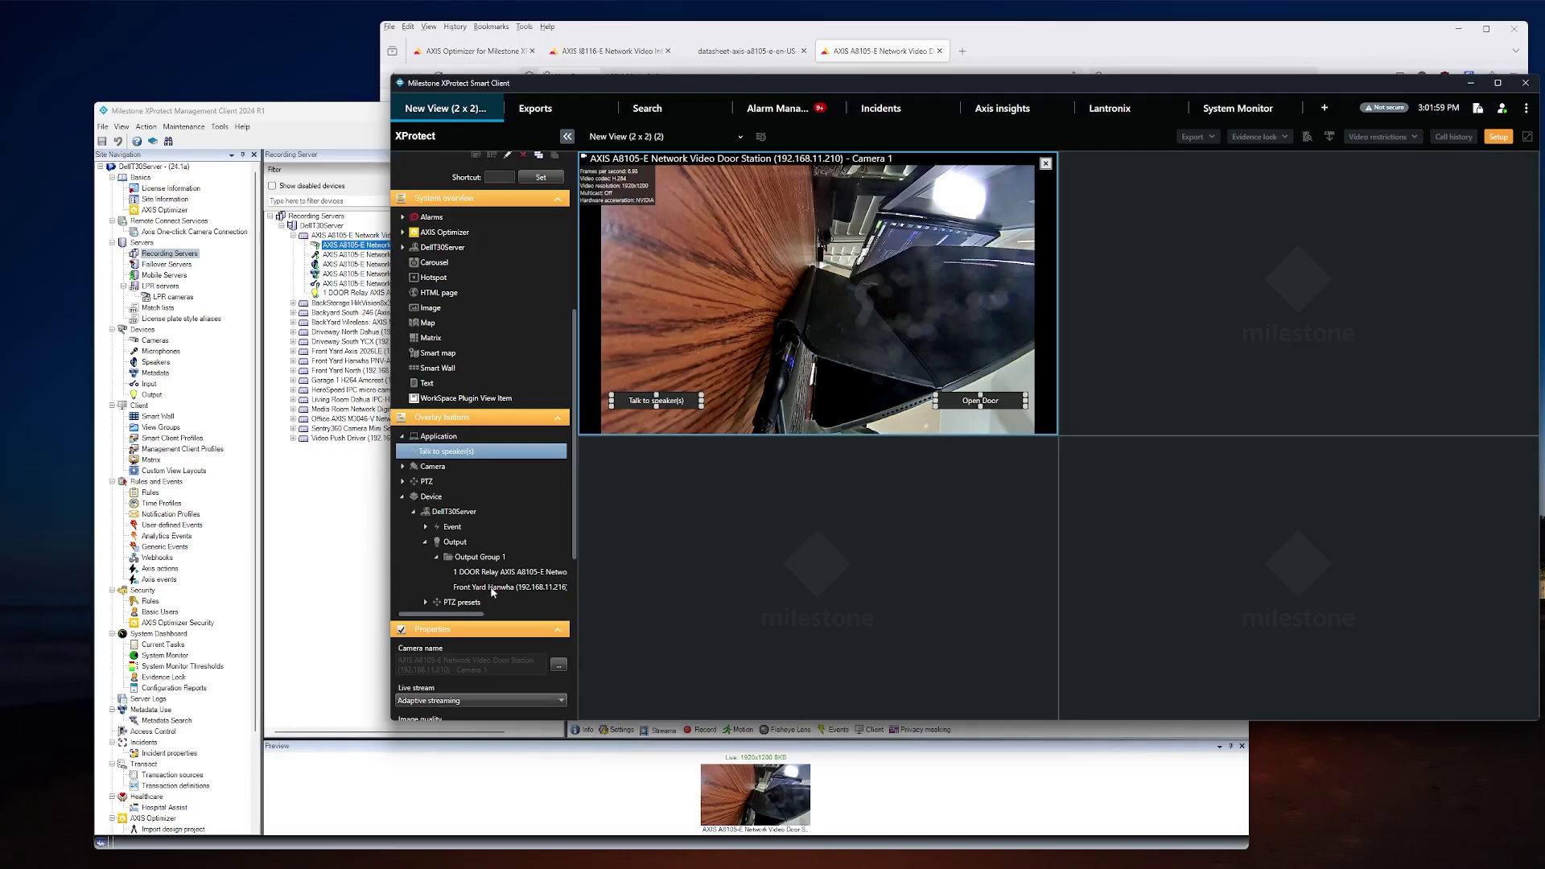
drag(477, 577, 876, 342)
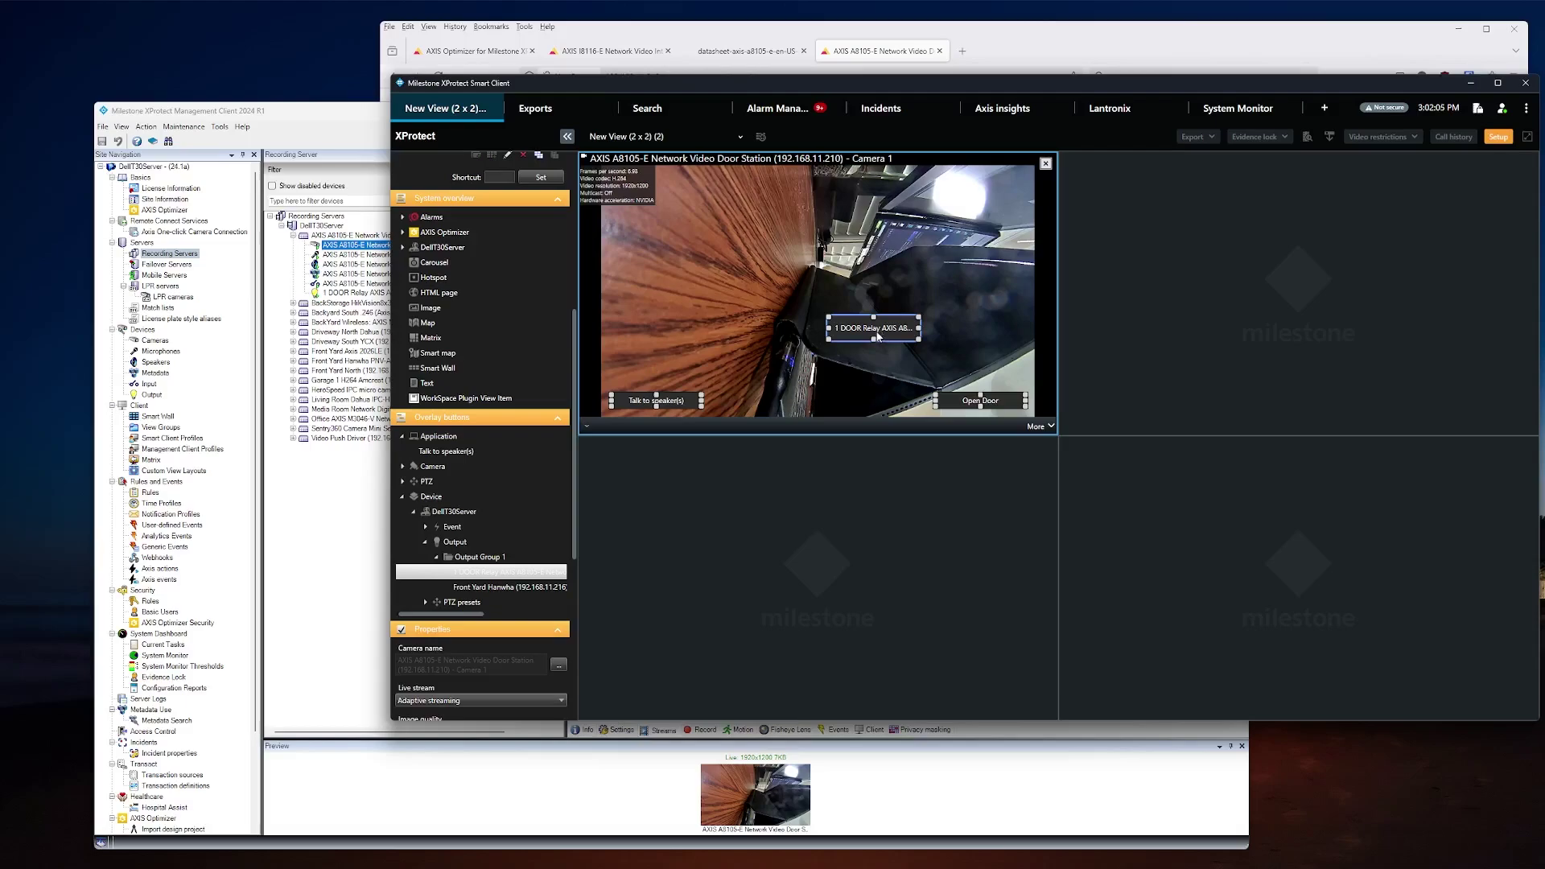
double_click(880, 332)
key(Delete)
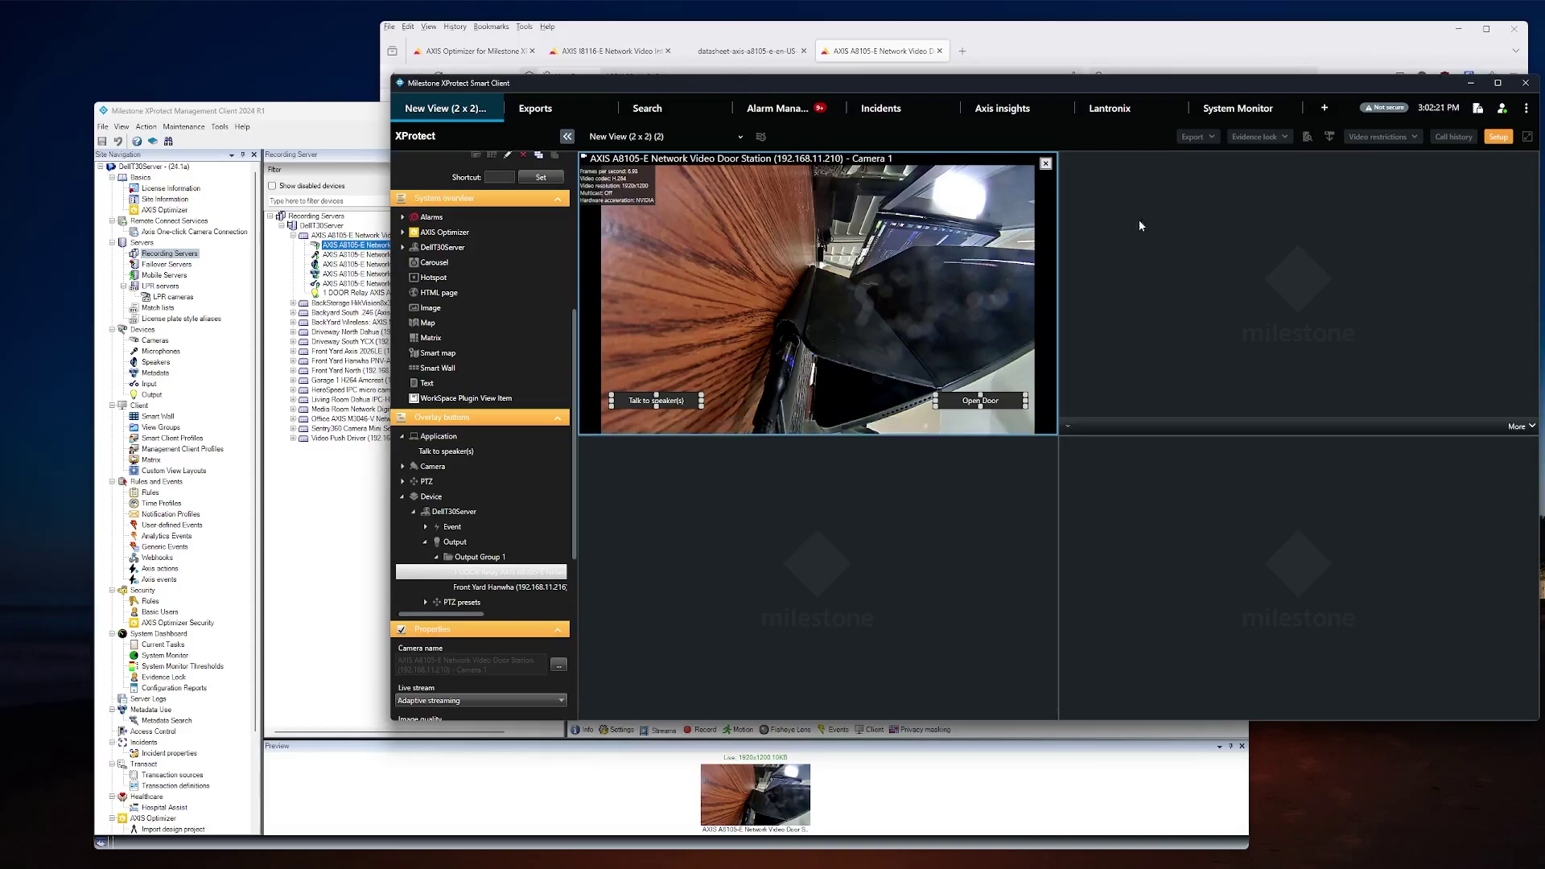
click(1498, 137)
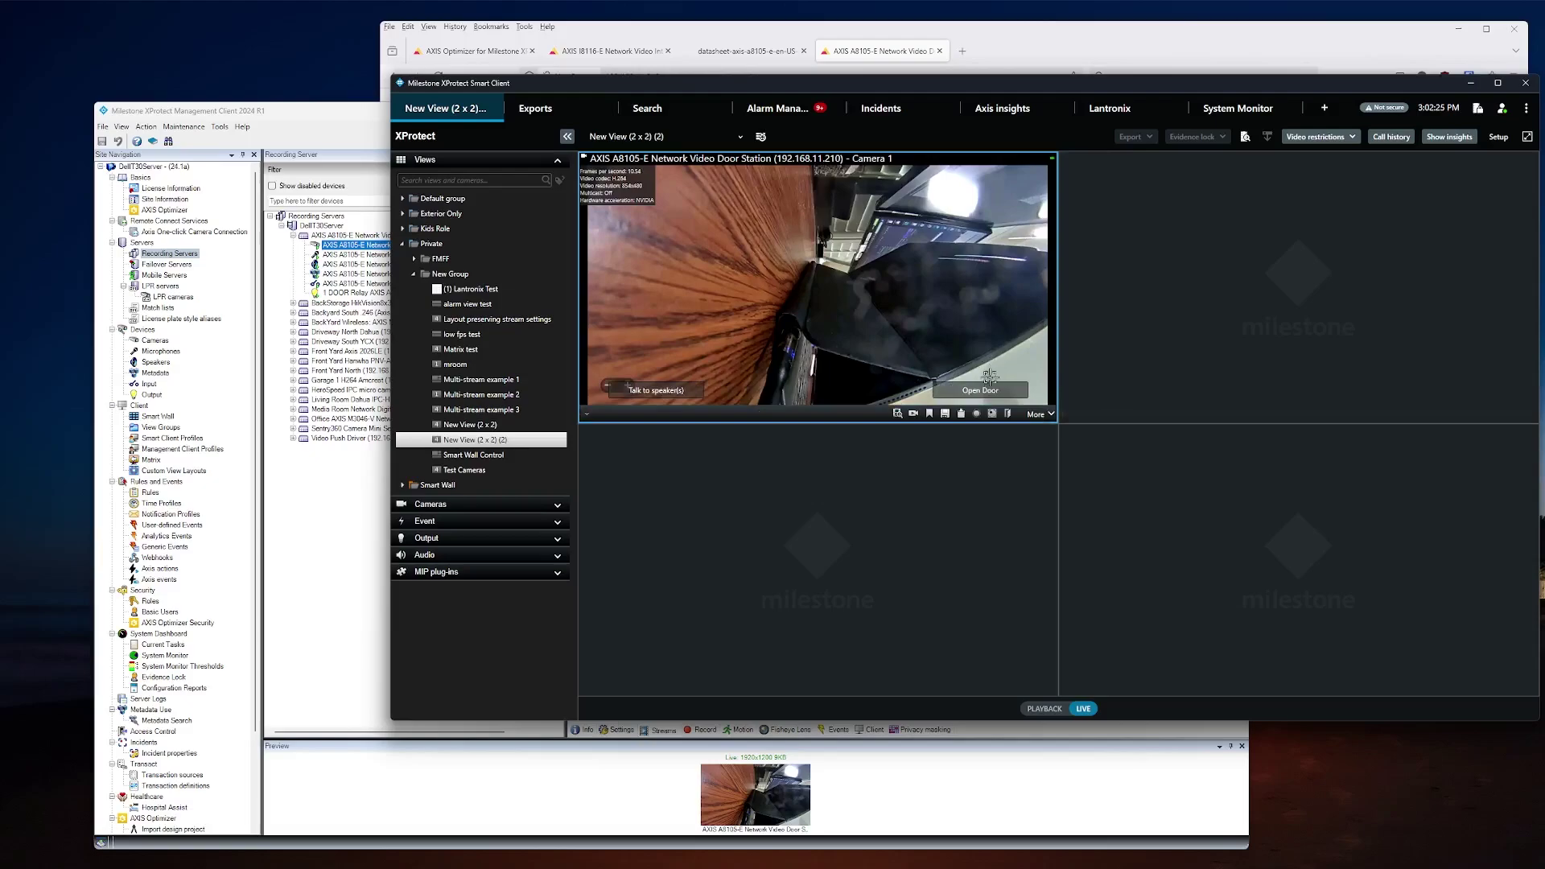
Talk through the door station with the camera's Talk to speaker(s) overlay button and deselect the camera.
click(677, 395)
click(1304, 328)
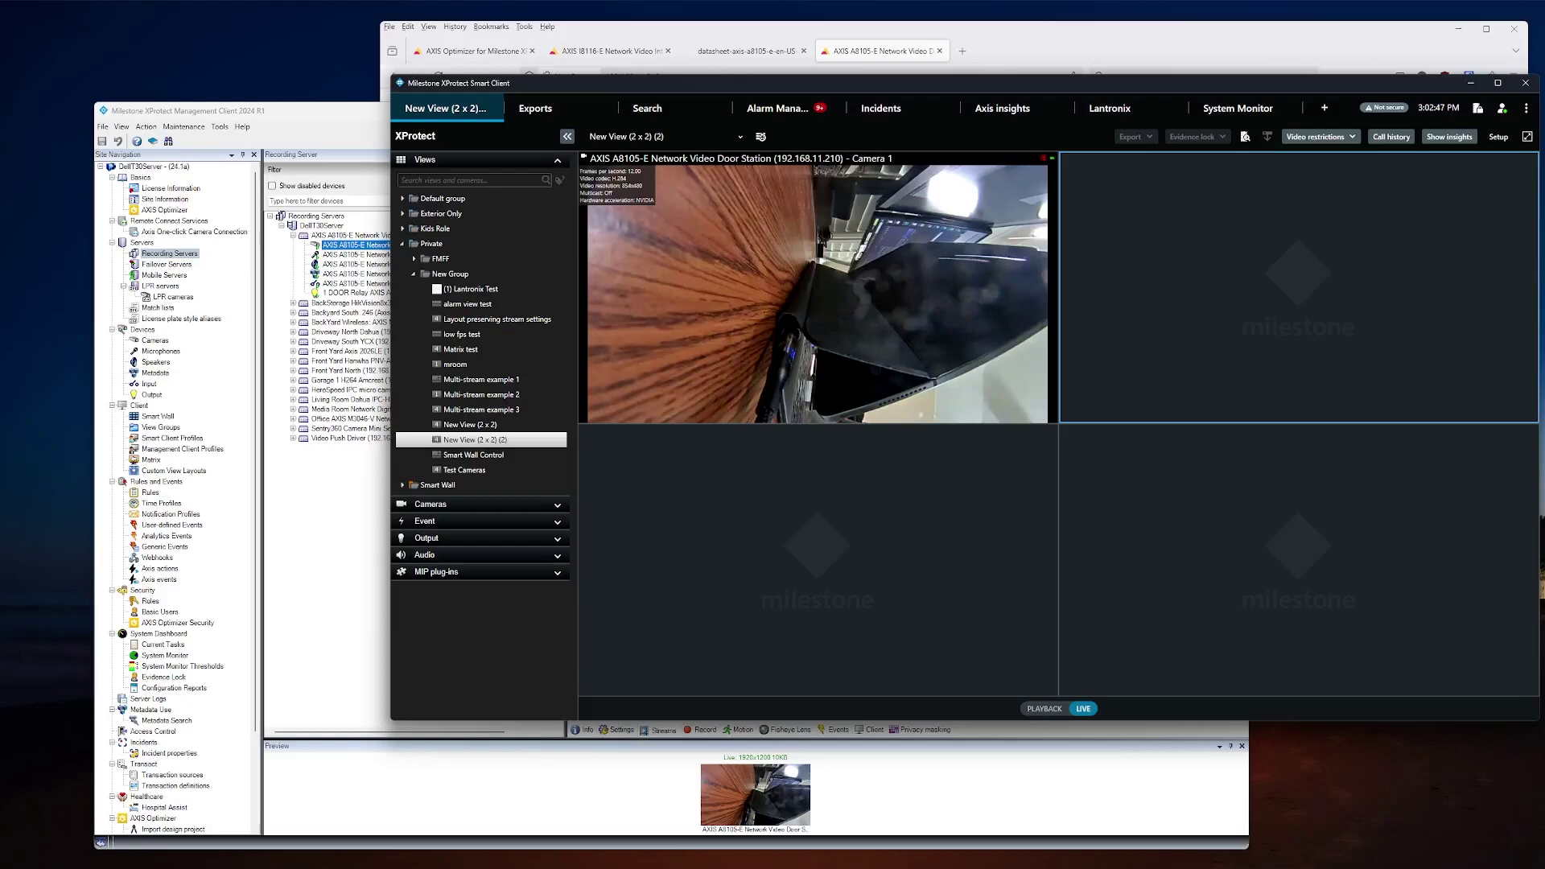
mouse_move(678, 420)
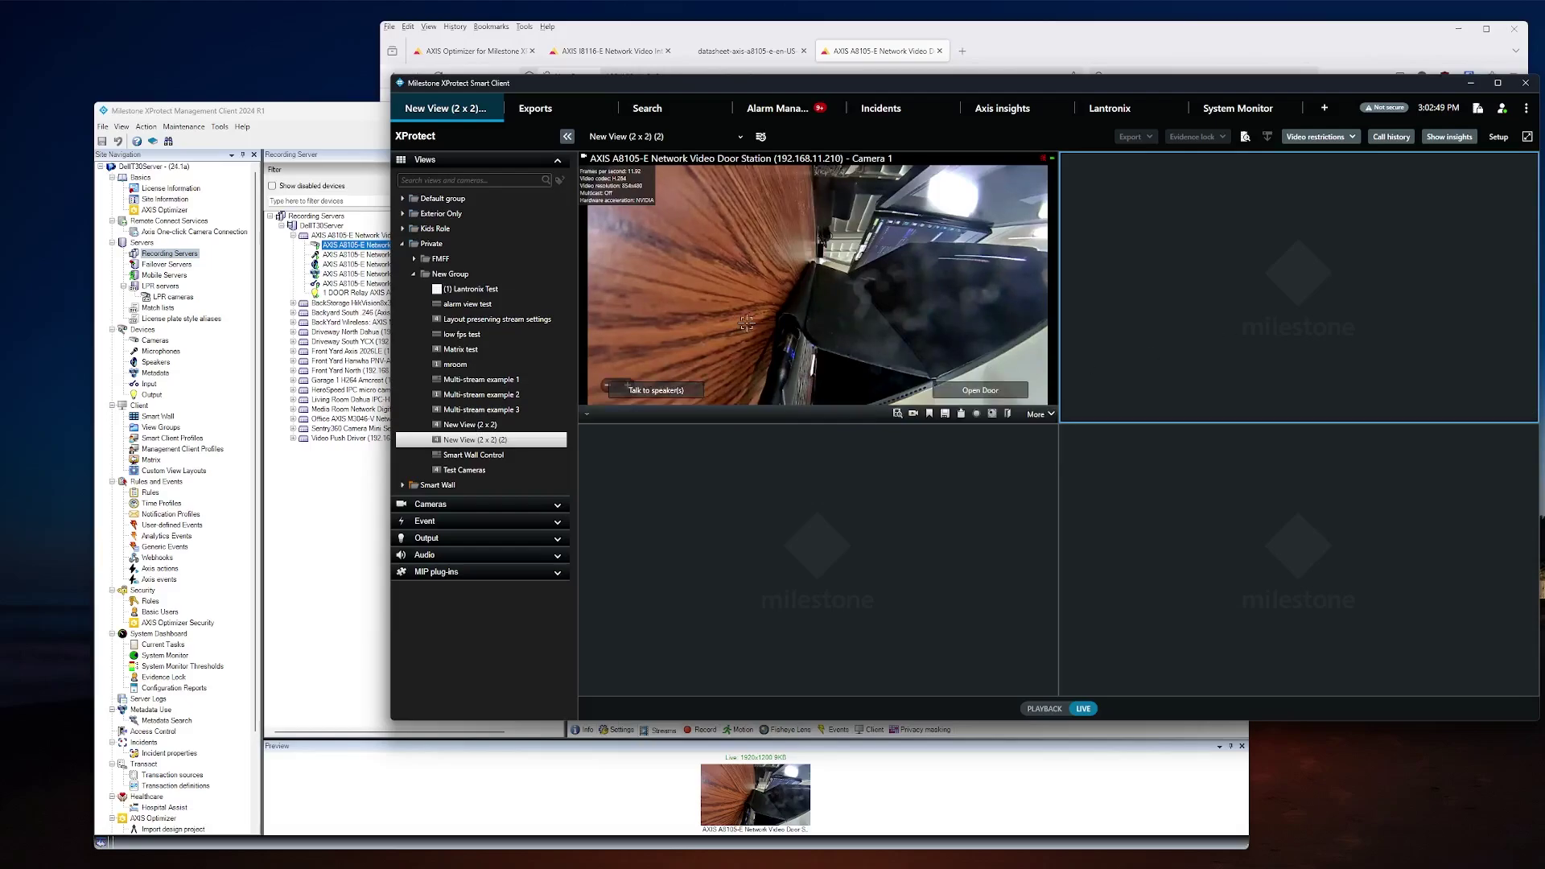
mouse_move(658, 394)
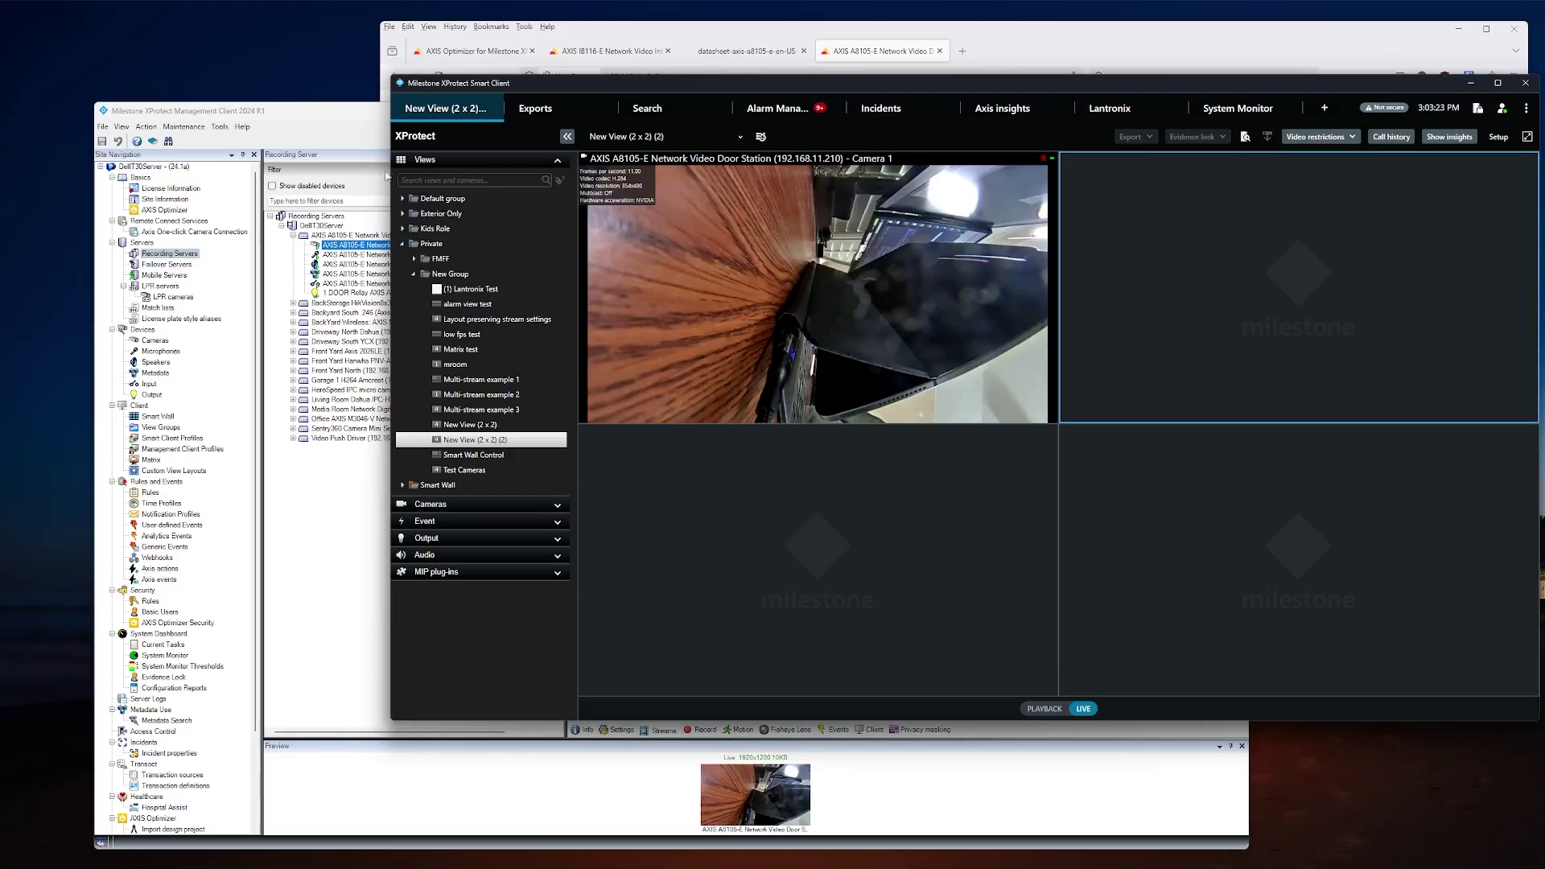
Switch to the XProtect Management Client and open the Device assistant of AXIS Optimizer.
click(315, 119)
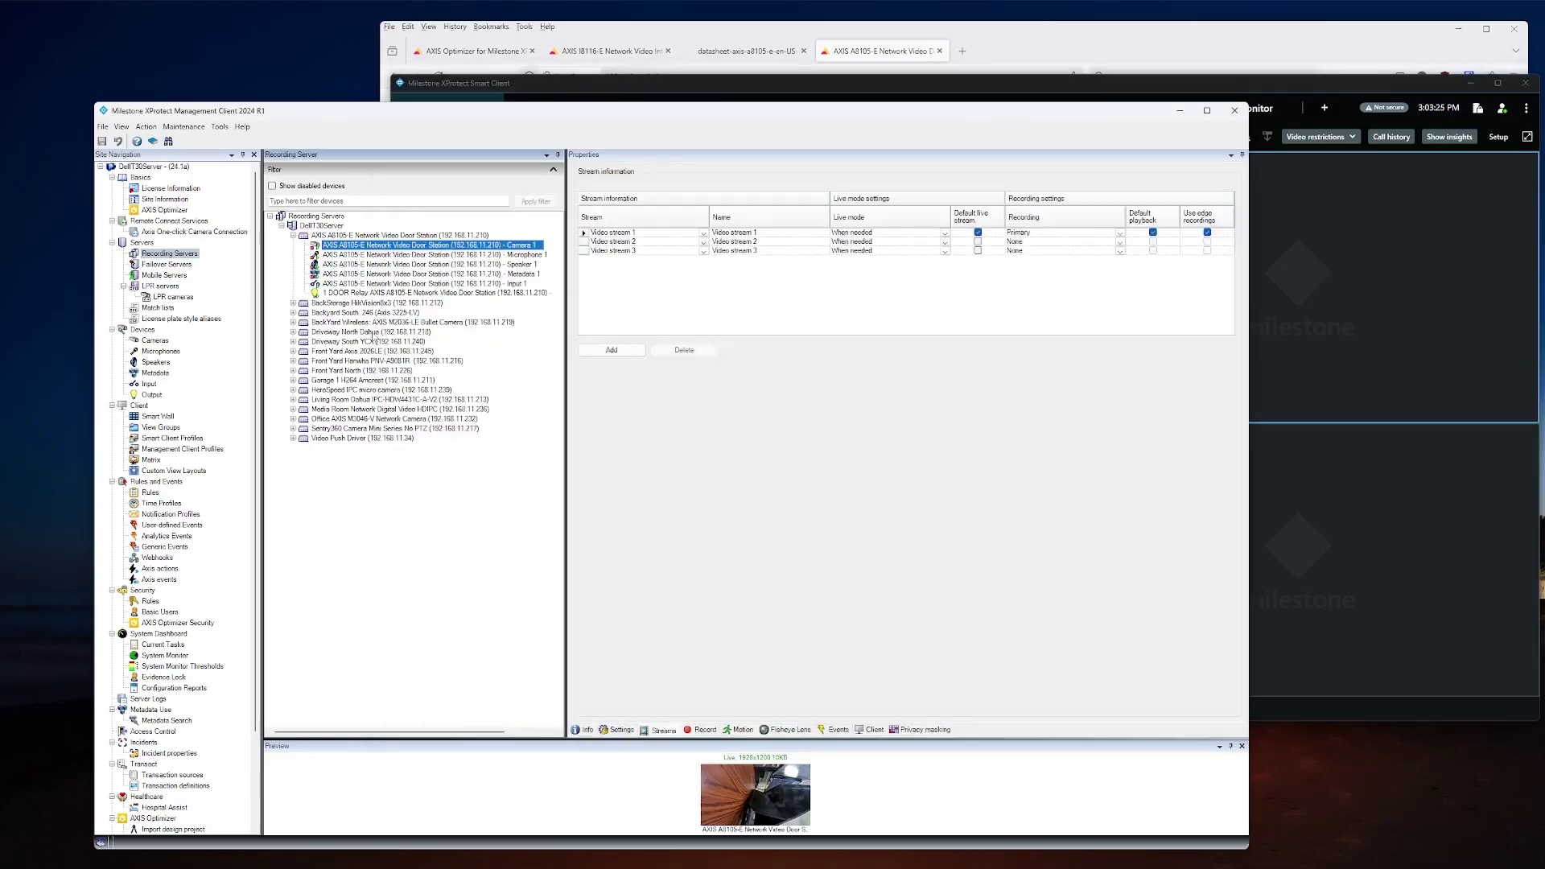
scroll(256, 604, down, 3)
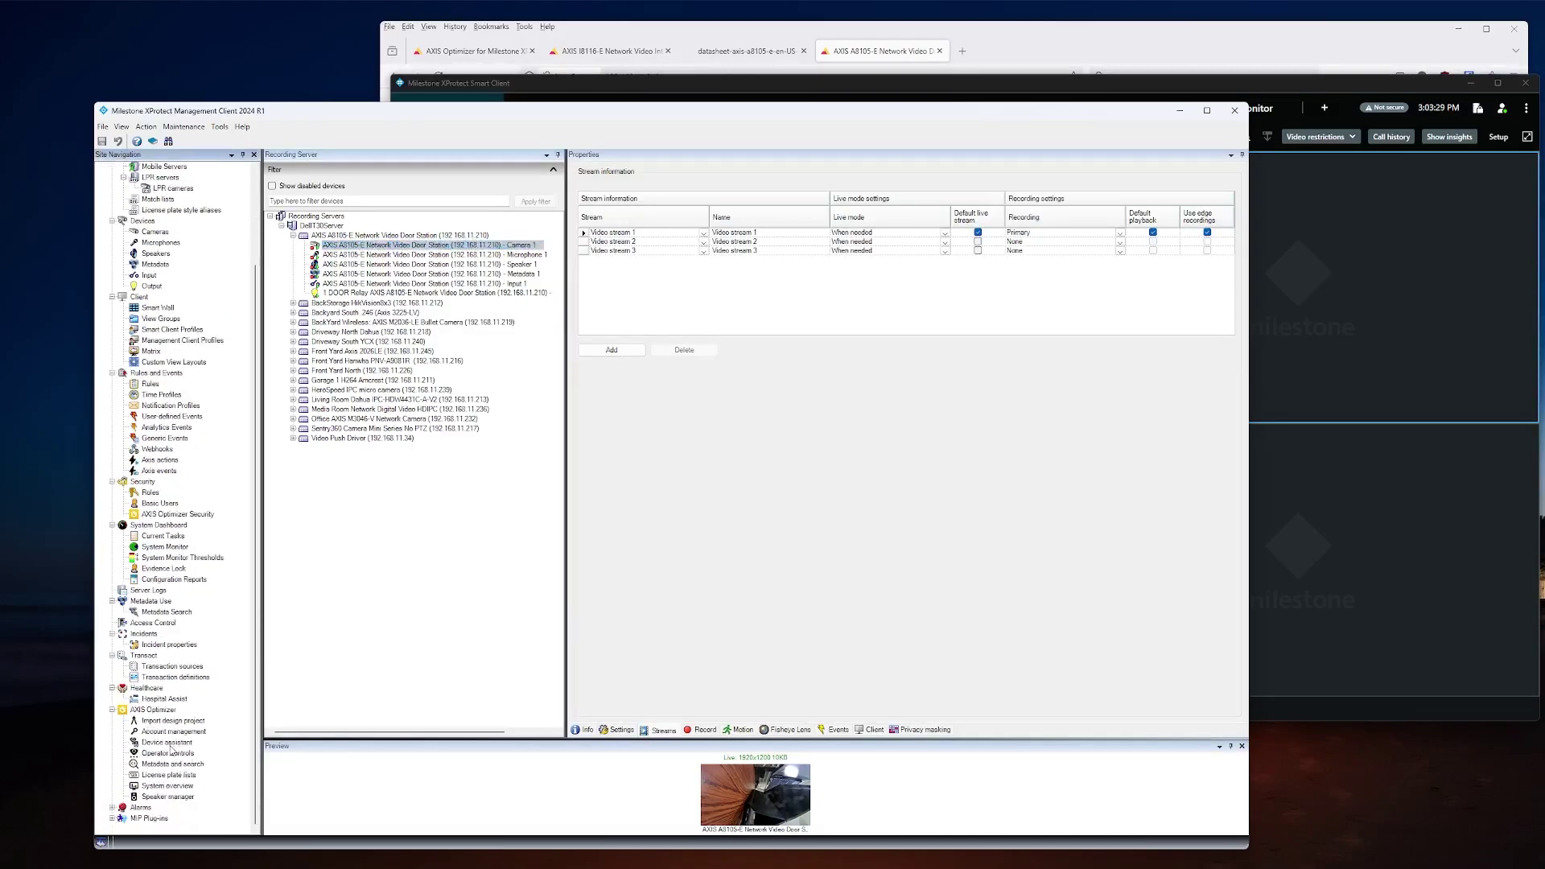
click(166, 744)
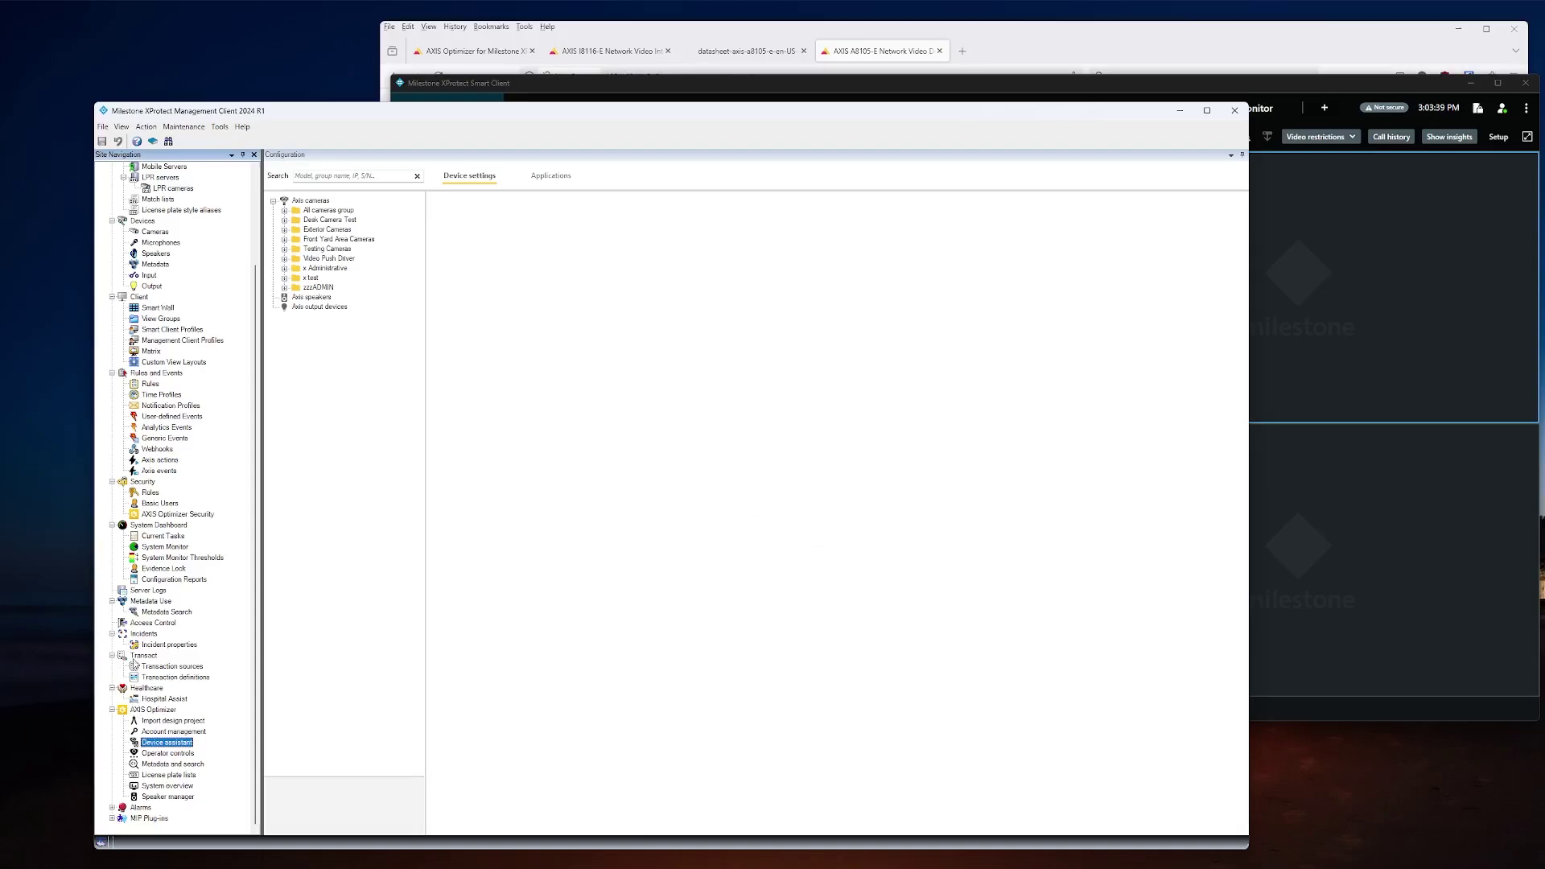
scroll(155, 605, up, 4)
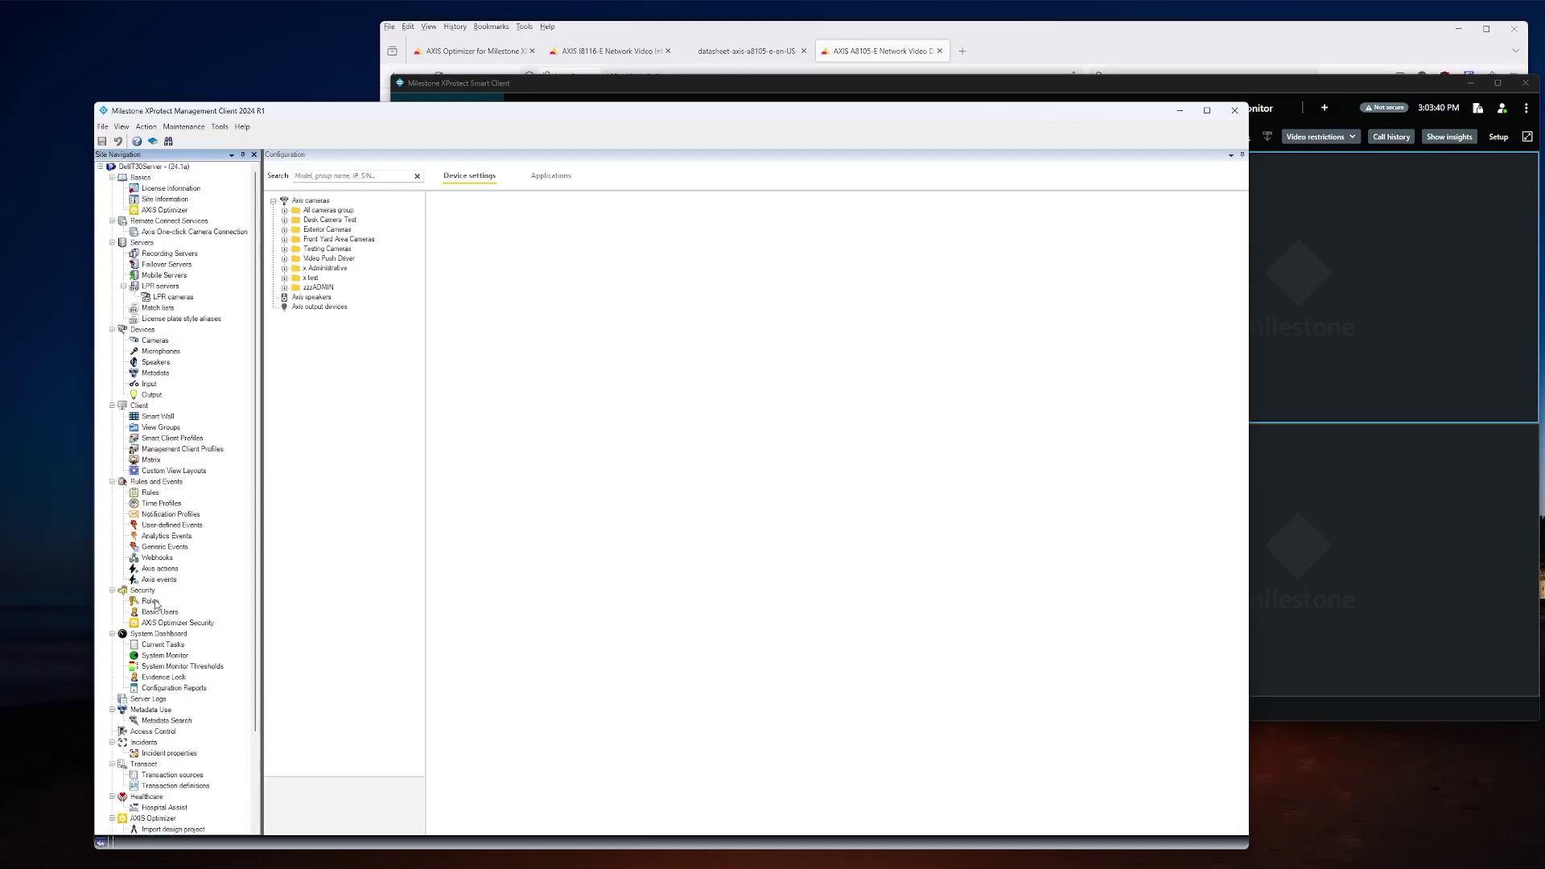
Switch back to the XProtect Smart Client, grant door access from the door station's camera tile and deselect the tile.
click(785, 99)
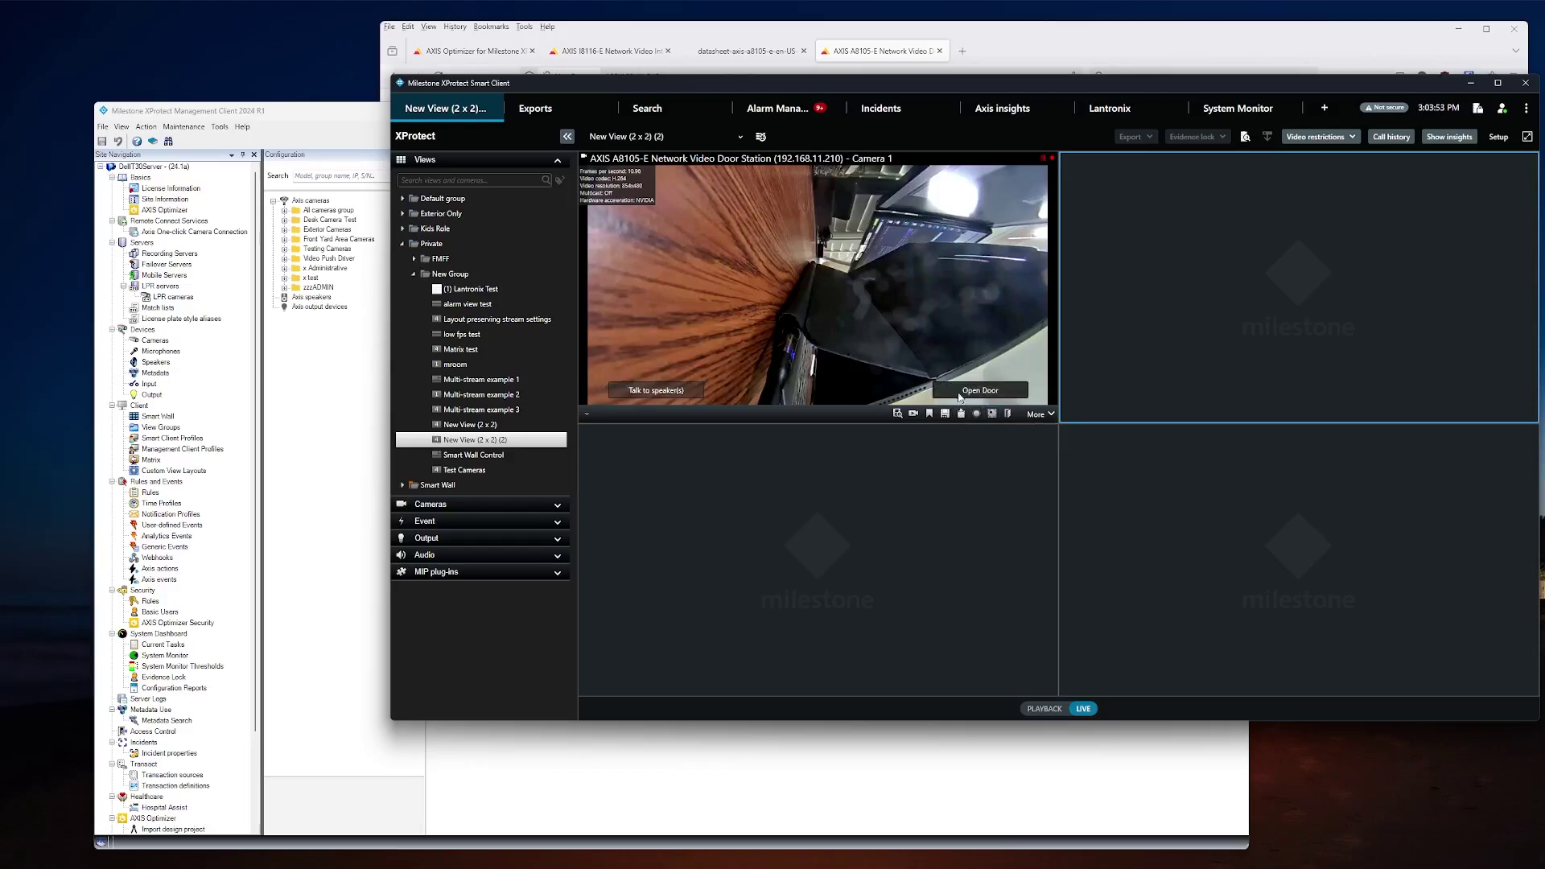
click(1007, 413)
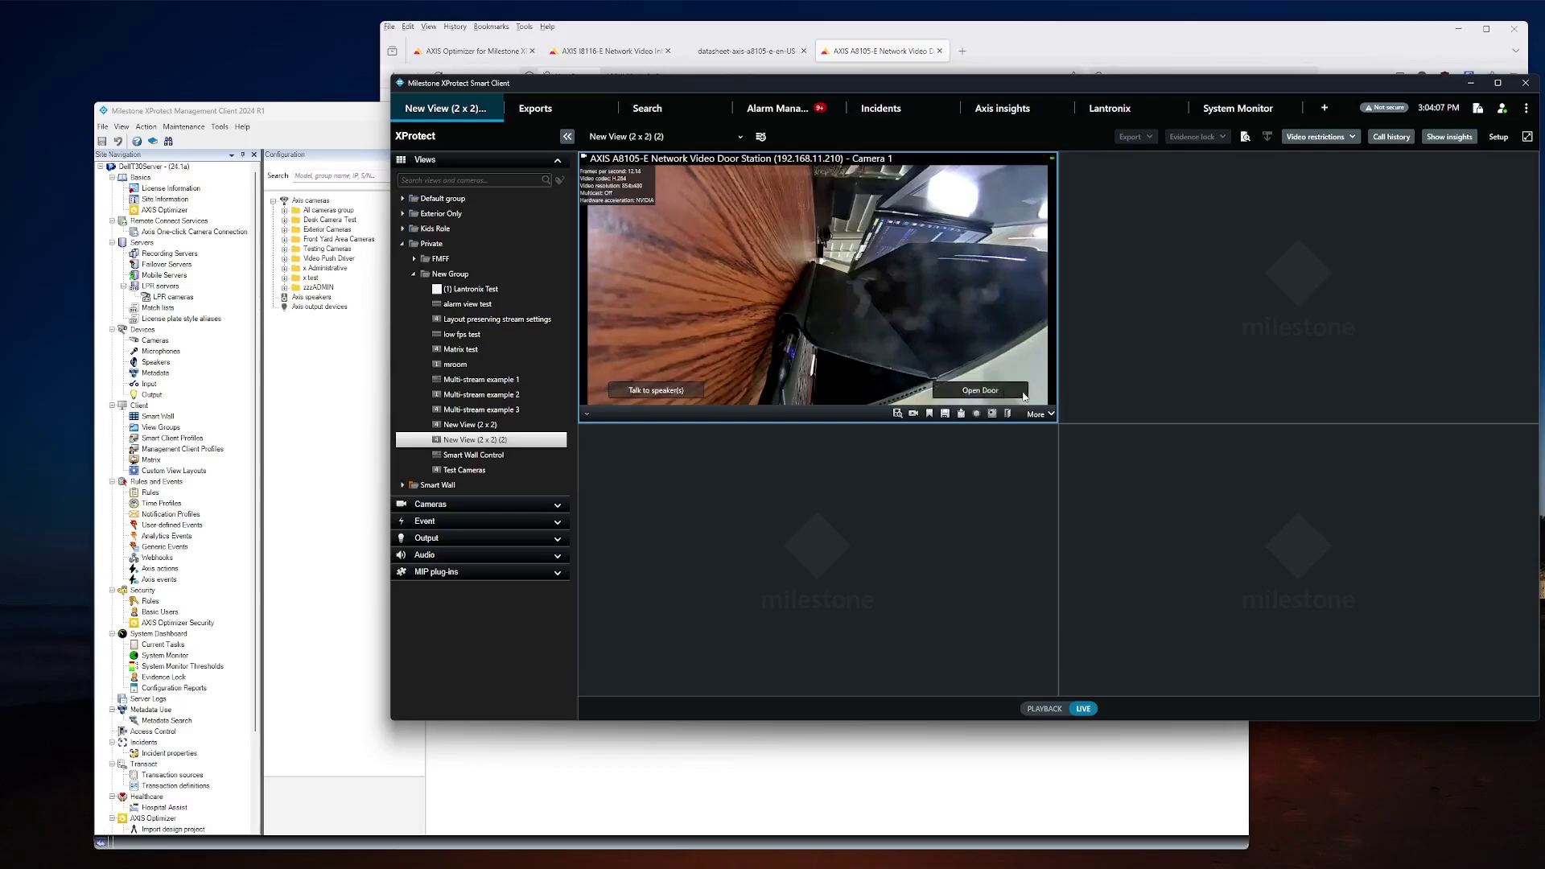
click(1128, 365)
mouse_move(954, 331)
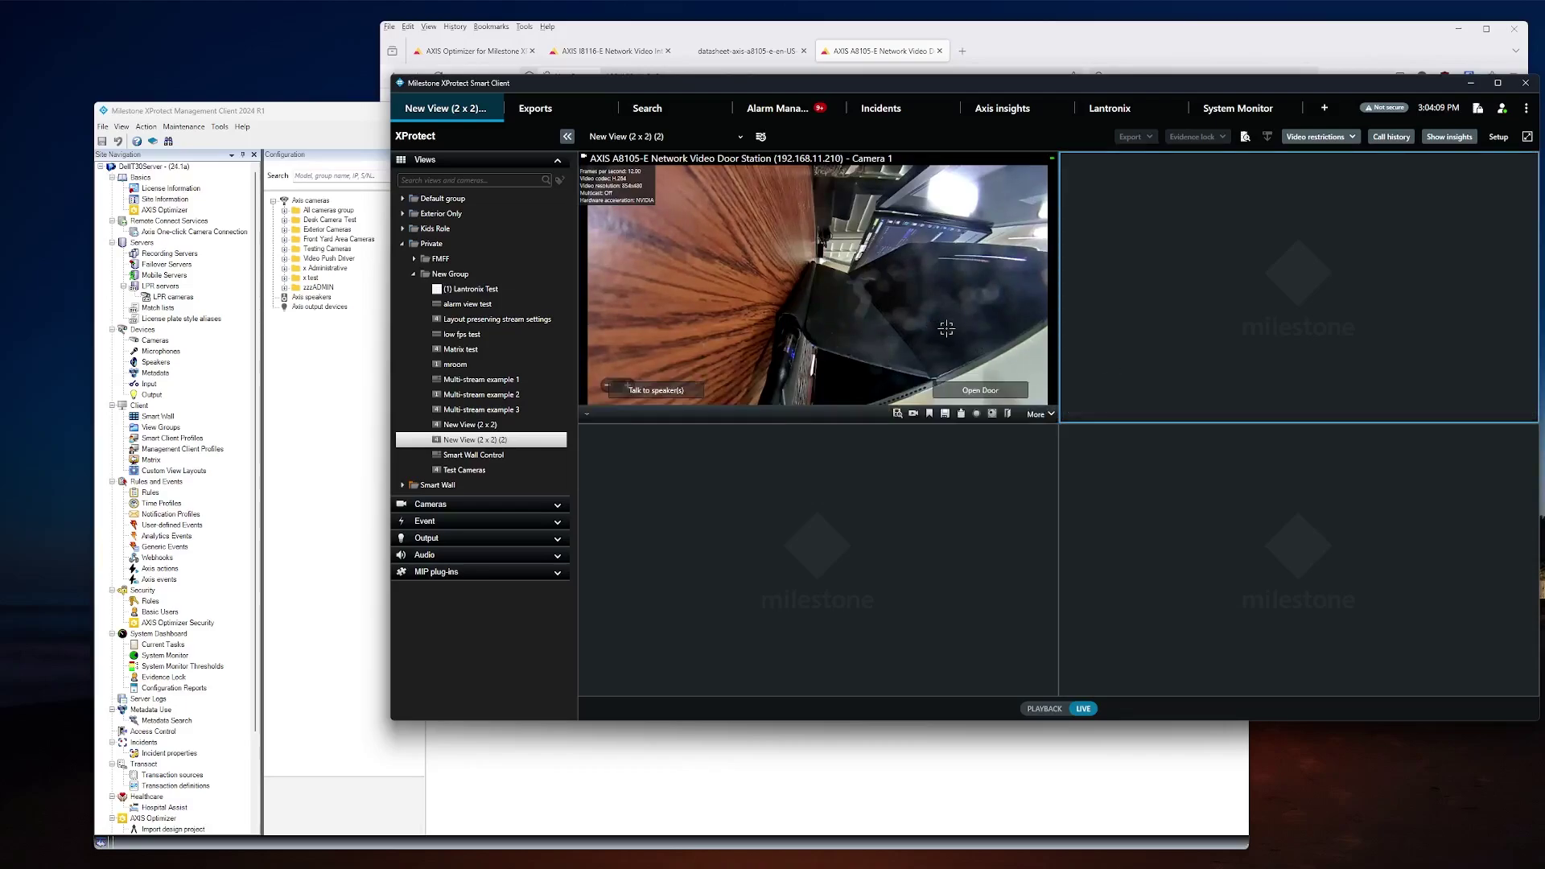